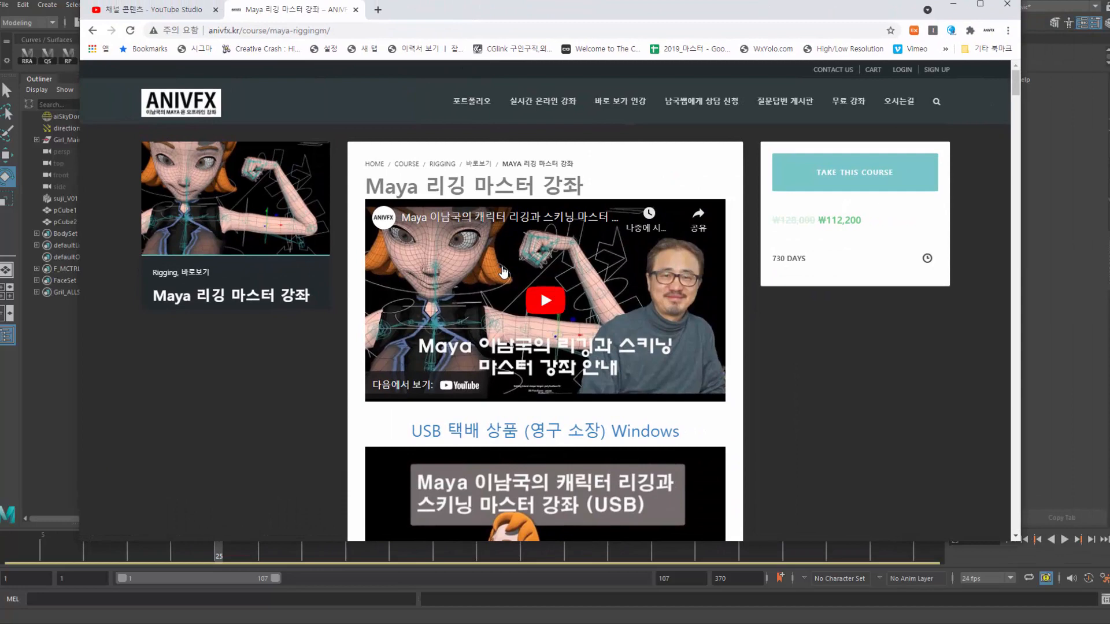
Step: Look over the Maya rigging course page and move the browser window off the Maya scene
scroll(503, 272, down, 5)
scroll(503, 272, up, 5)
scroll(503, 271, down, 4)
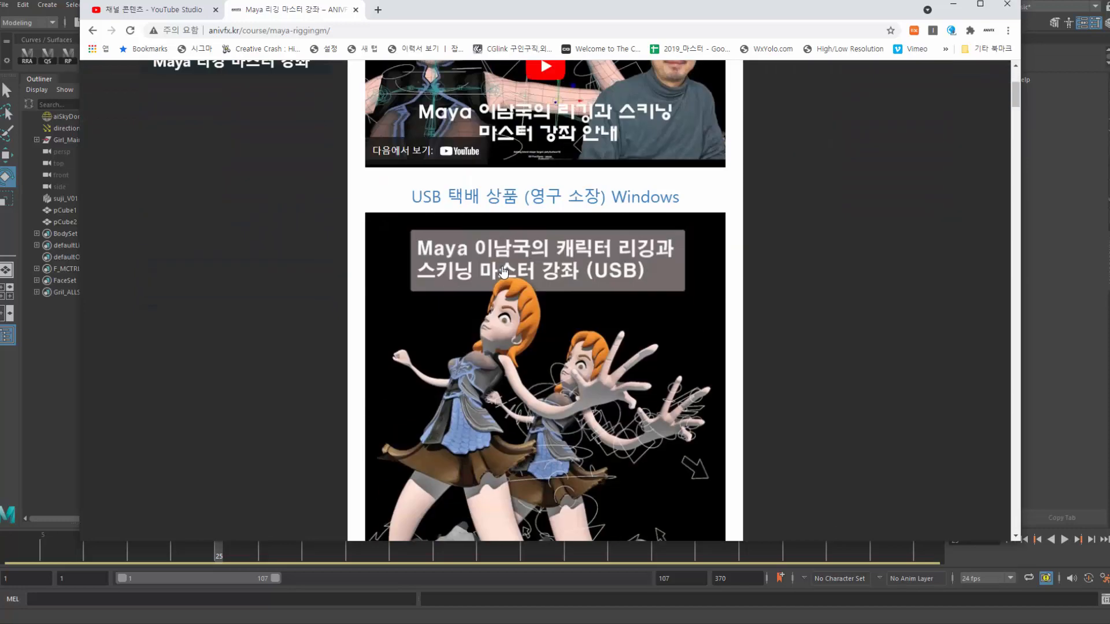
scroll(503, 272, up, 4)
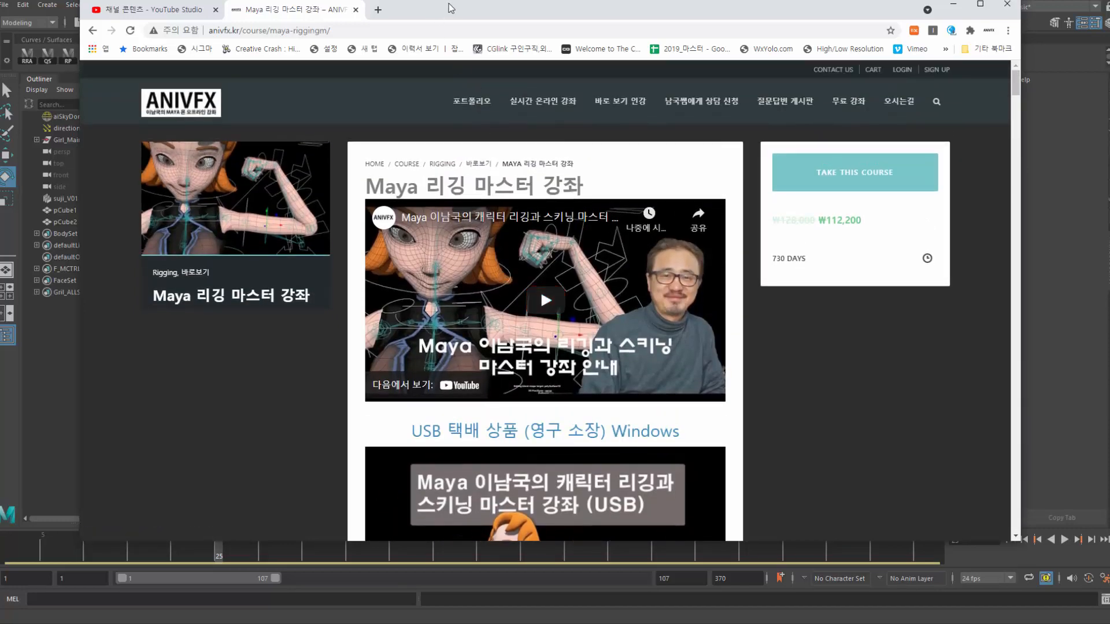
drag(449, 5, 1109, 69)
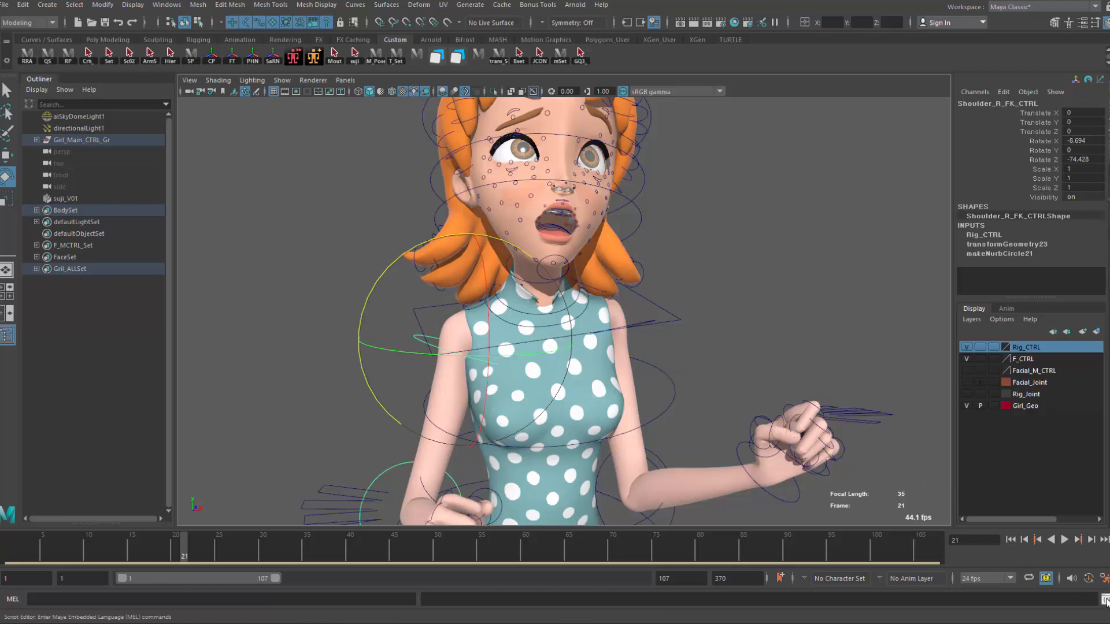
Step: Set the manipulator line size to 4 in the display preferences and save them
click(1105, 578)
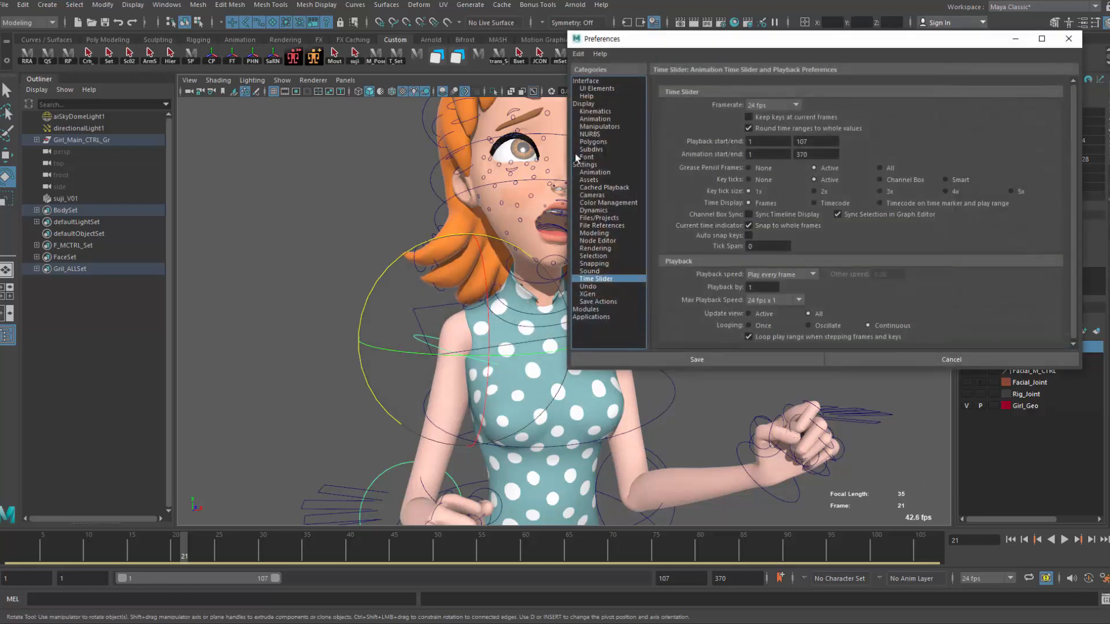
click(603, 127)
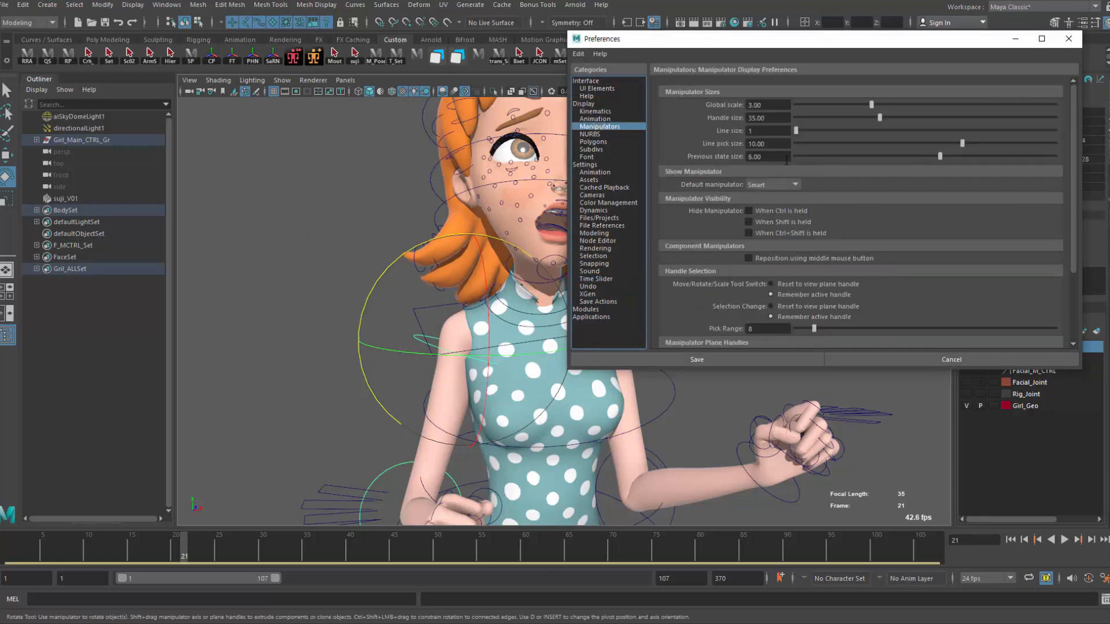
drag(807, 134, 881, 137)
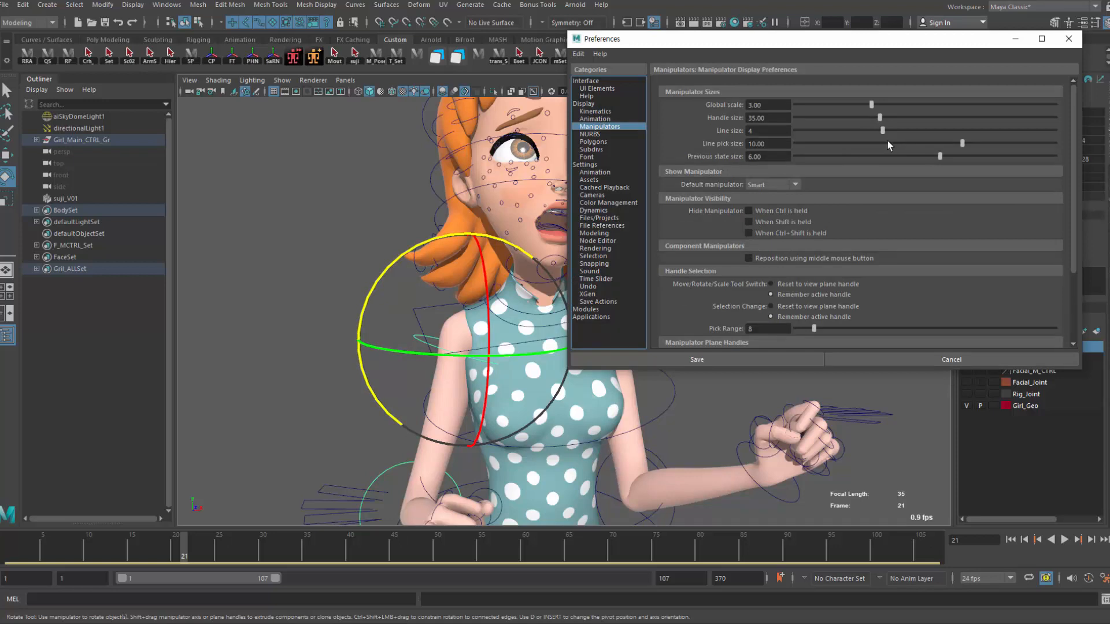
click(742, 360)
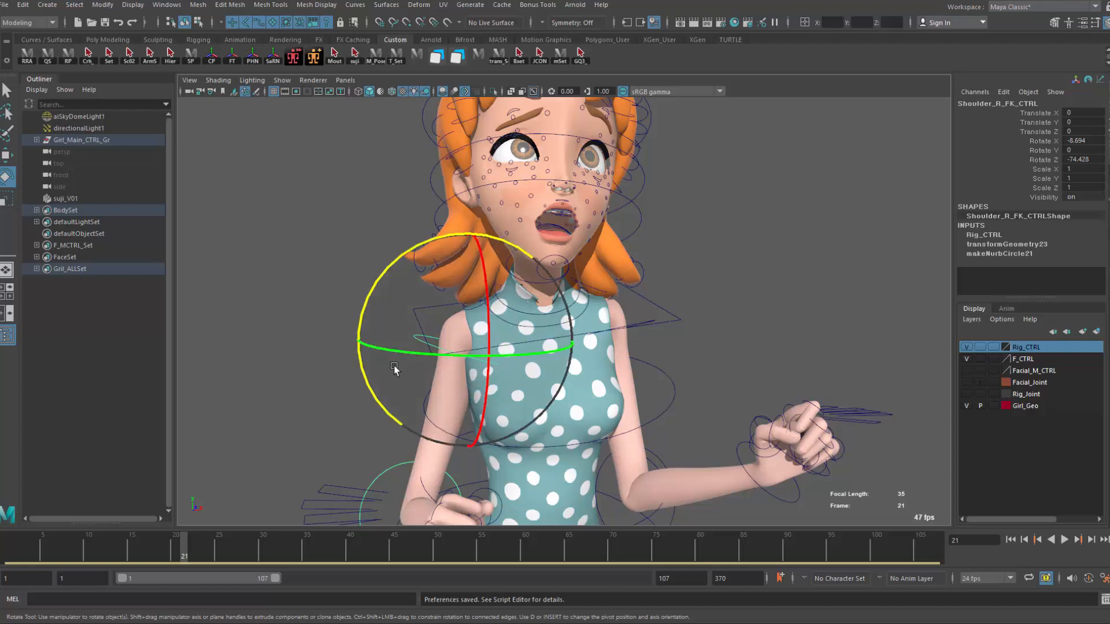
Step: Reselect the character's right shoulder FK control and show its transform attributes in the Attribute Editor
alt+right_drag(397, 370, 439, 371)
alt+middle_drag(411, 373, 474, 355)
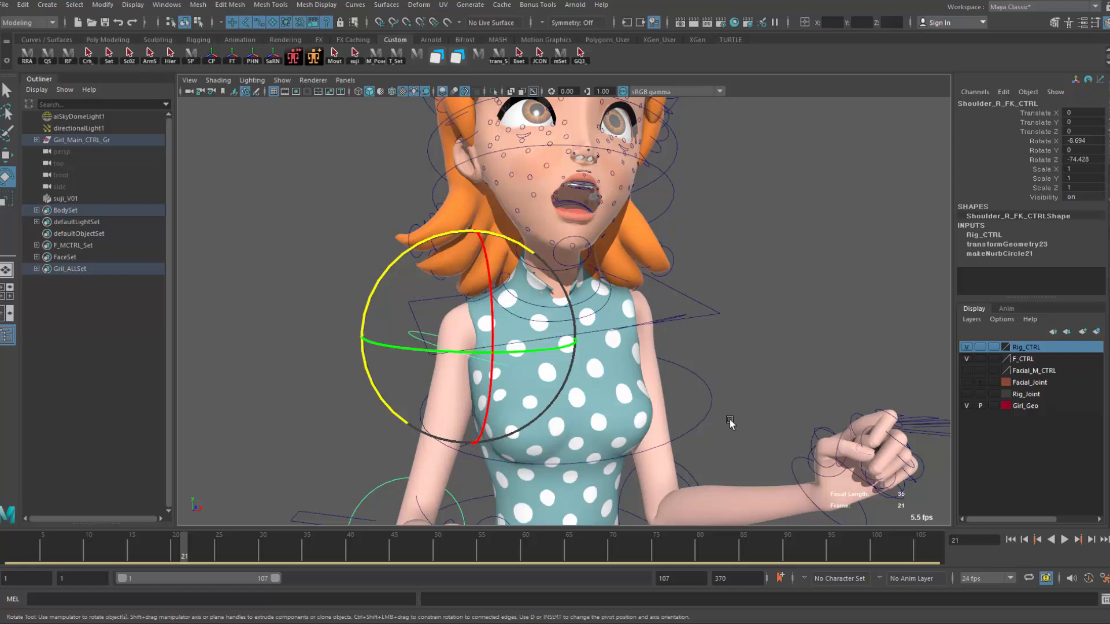
click(266, 357)
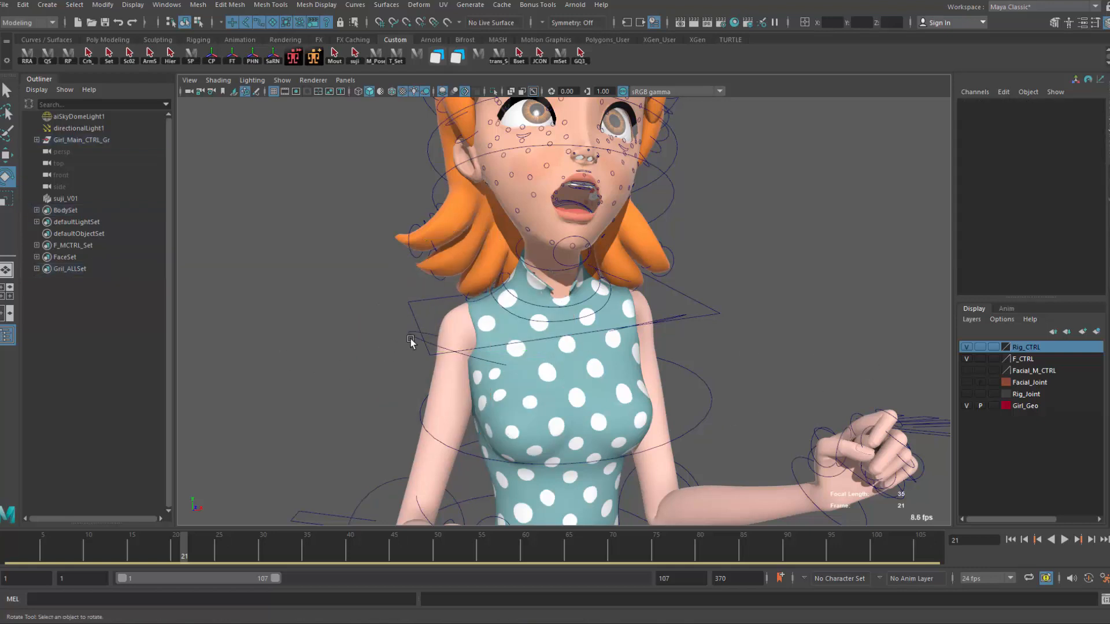
click(421, 341)
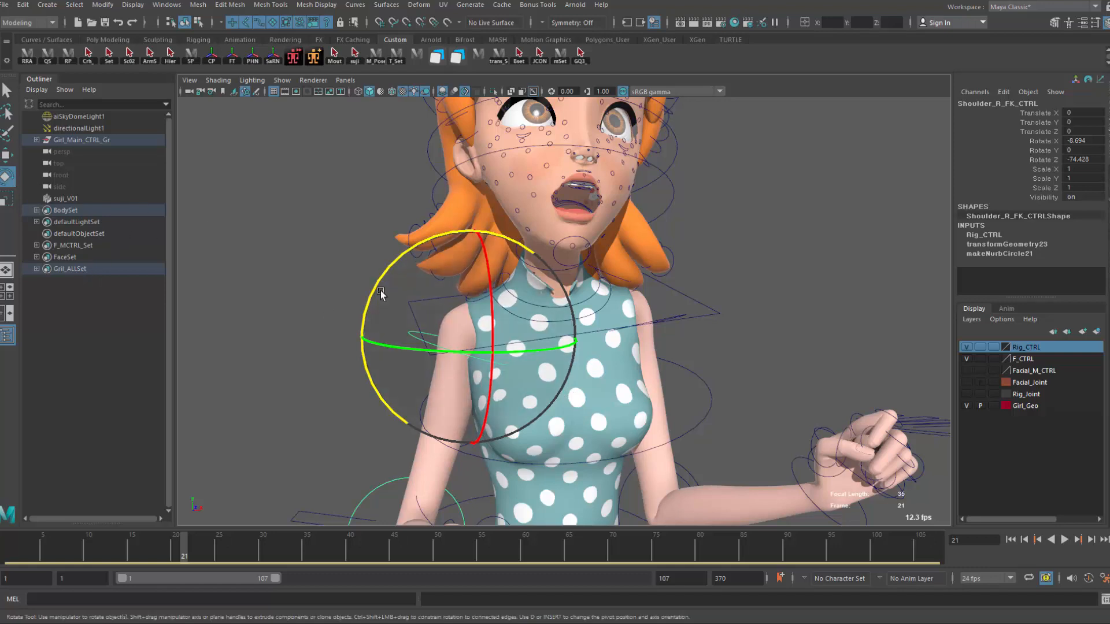
key(ctrl+a)
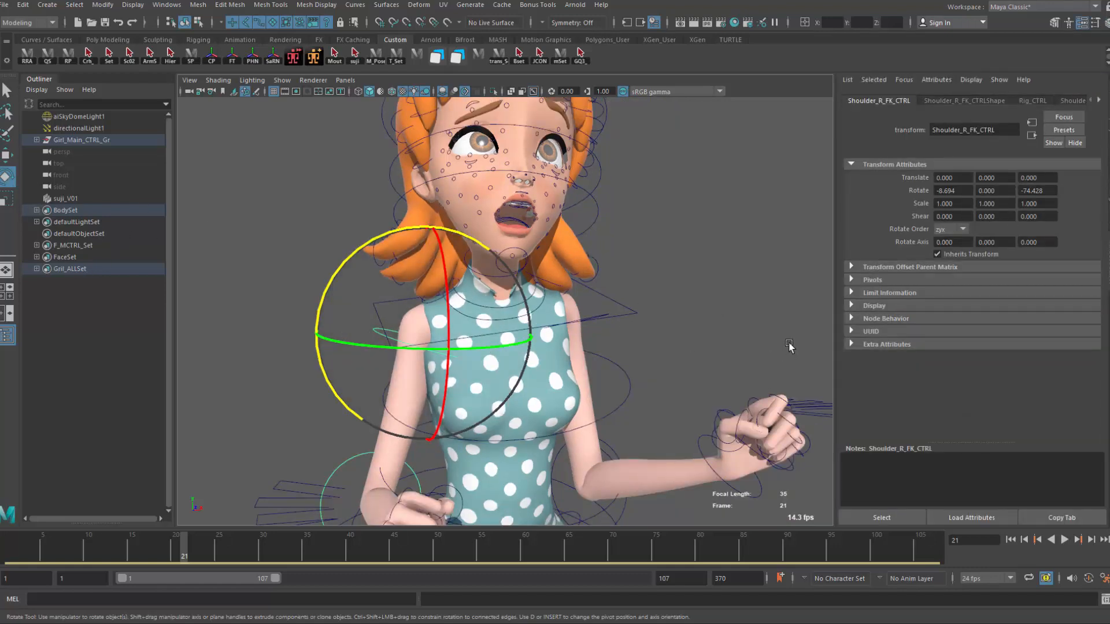
click(968, 101)
click(883, 101)
Step: Create a polygon cube at the origin and frame it in the perspective view
click(48, 4)
mouse_move(69, 47)
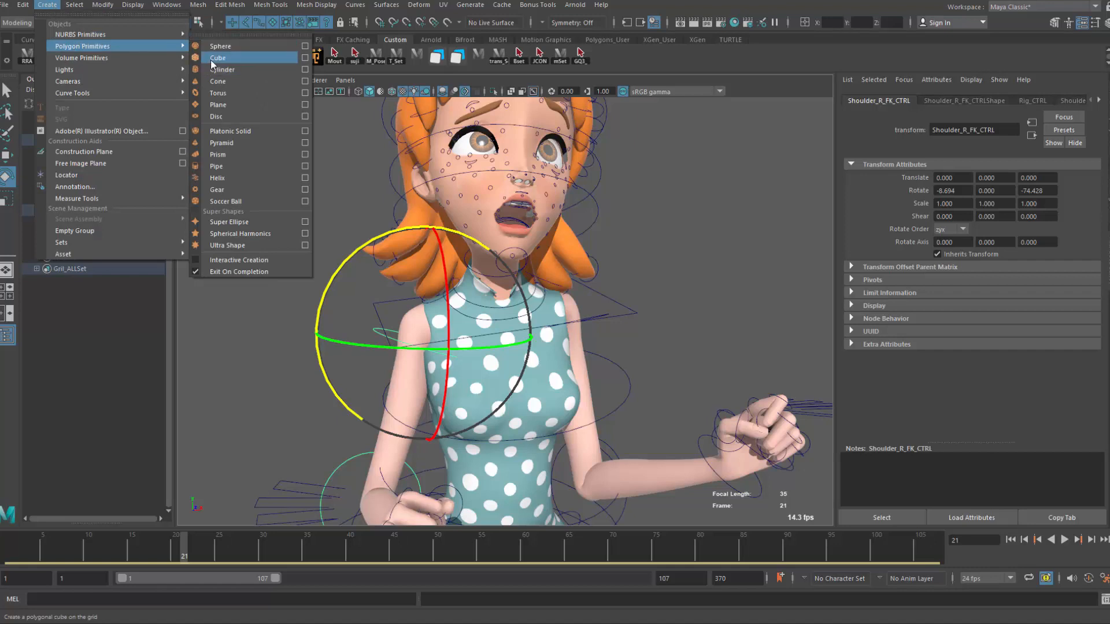
click(210, 59)
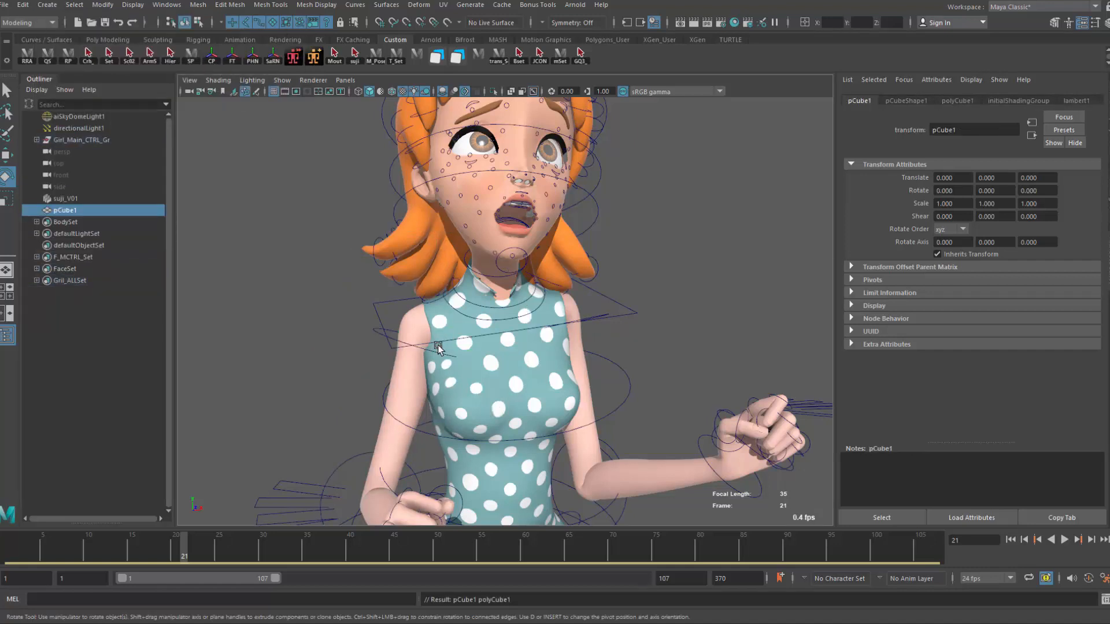
key(f)
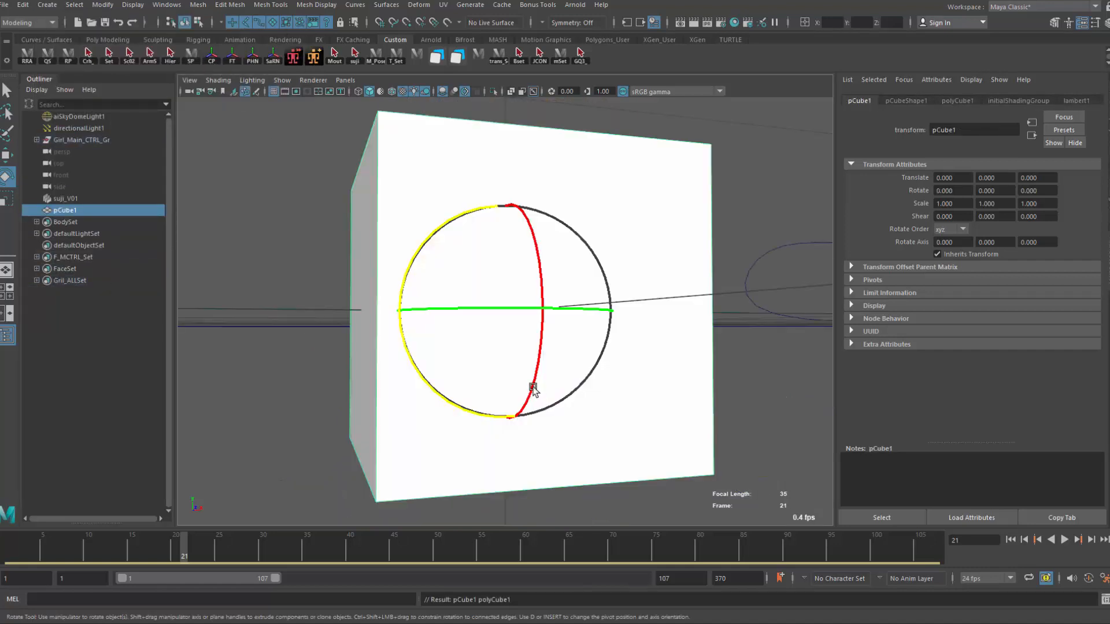
alt+drag(532, 386, 478, 432)
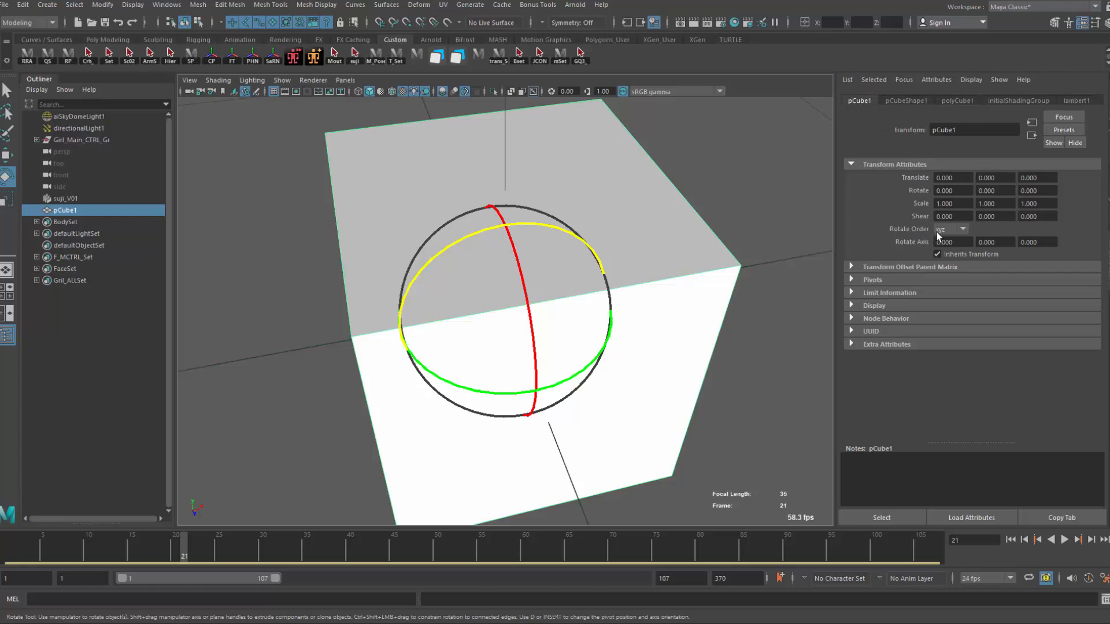
alt+drag(324, 449, 374, 377)
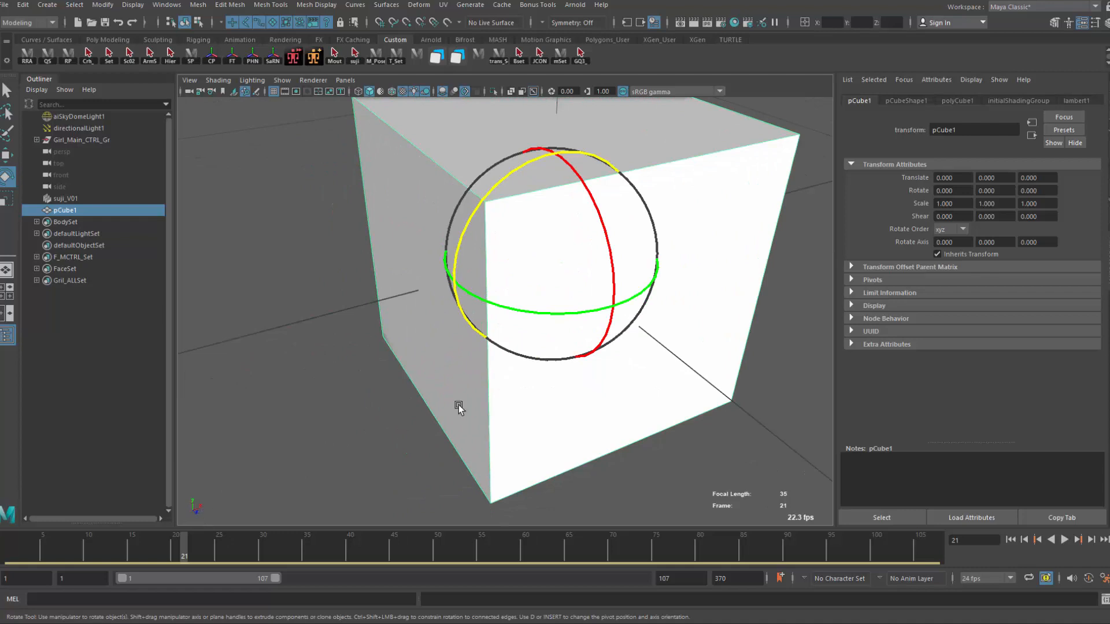
alt+drag(458, 407, 441, 377)
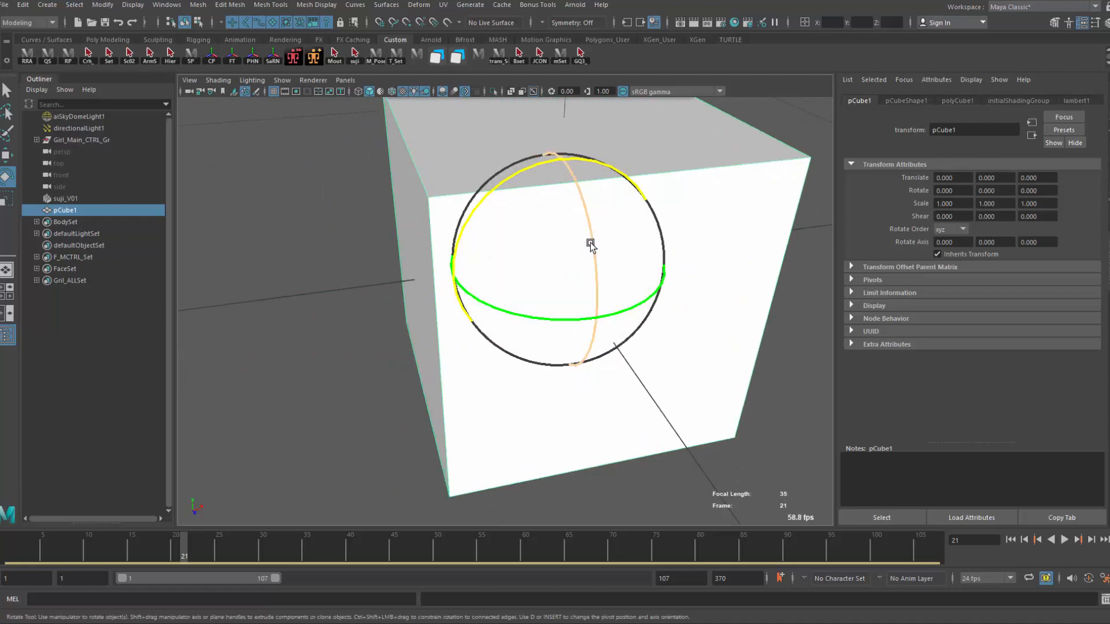
Step: Try rotating the cube slightly about its X, Y and Z axes in turn, undoing each rotation
drag(590, 243, 589, 253)
key(ctrl+z)
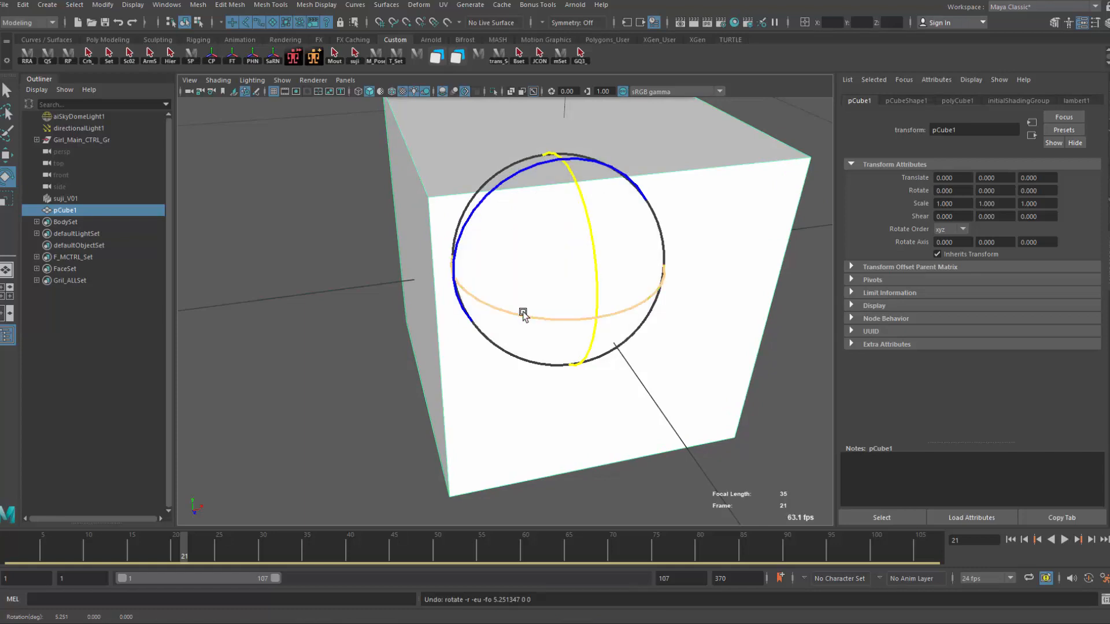
drag(523, 312, 515, 307)
key(ctrl+z)
drag(502, 187, 495, 206)
key(ctrl+z)
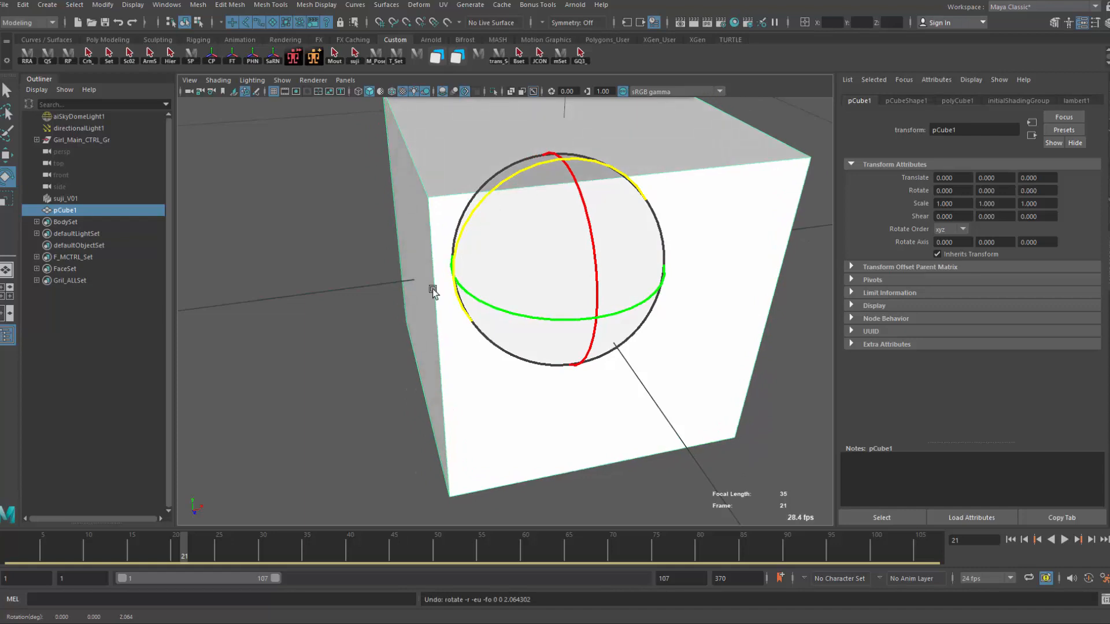
Step: Duplicate the cube and move the copy about 1.73 units along X, beside the original
alt+right_drag(403, 306, 364, 330)
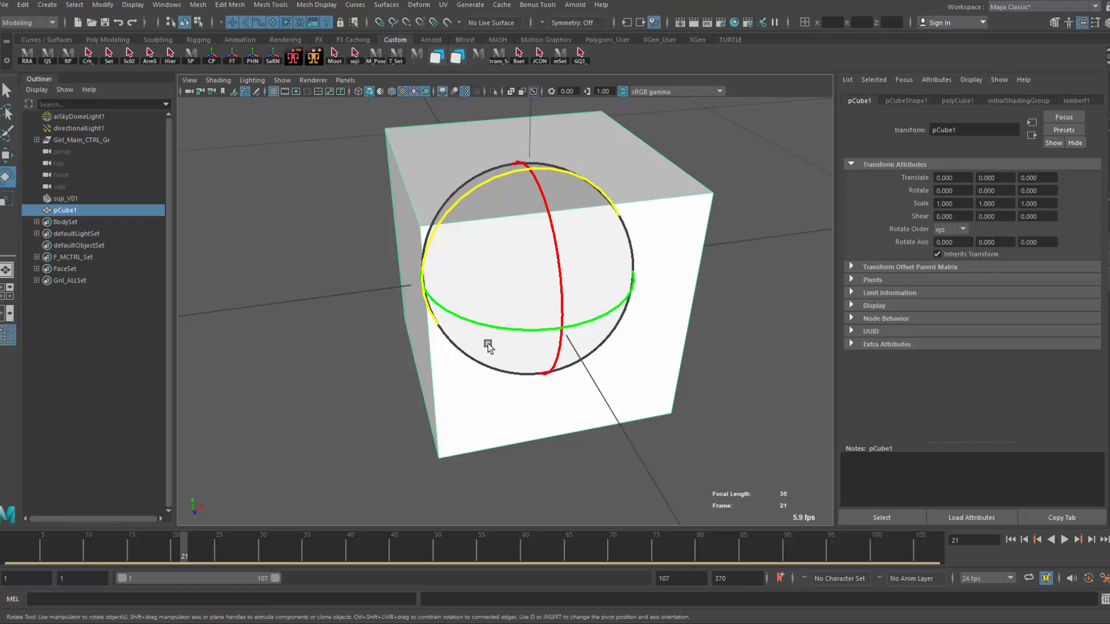
alt+middle_drag(489, 346, 390, 399)
alt+right_drag(389, 399, 376, 390)
click(601, 378)
click(515, 379)
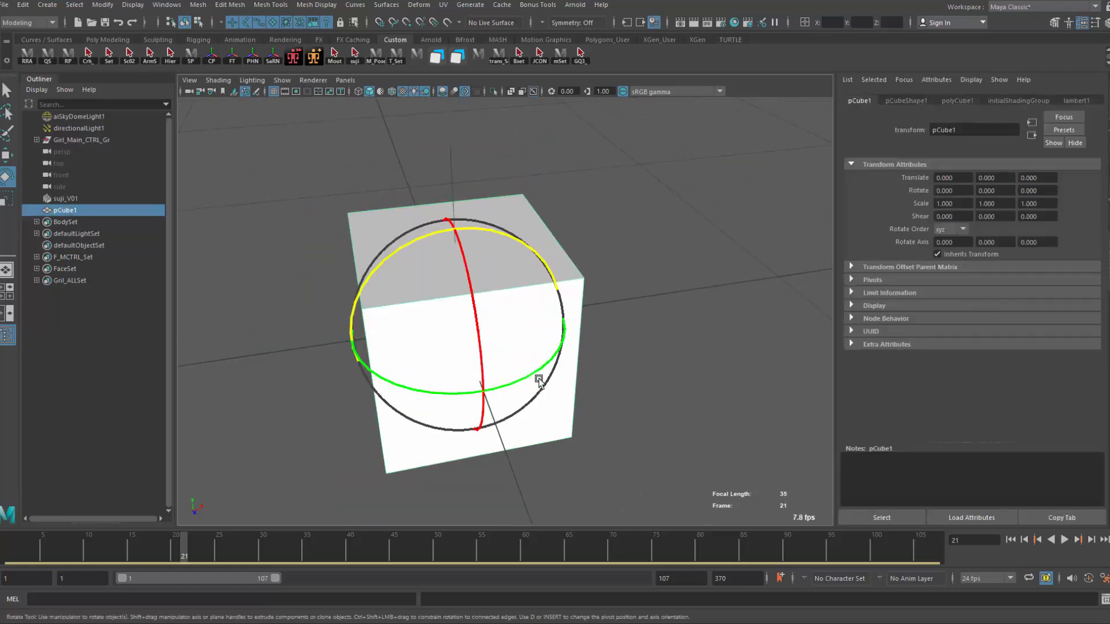
key(ctrl+d)
key(w)
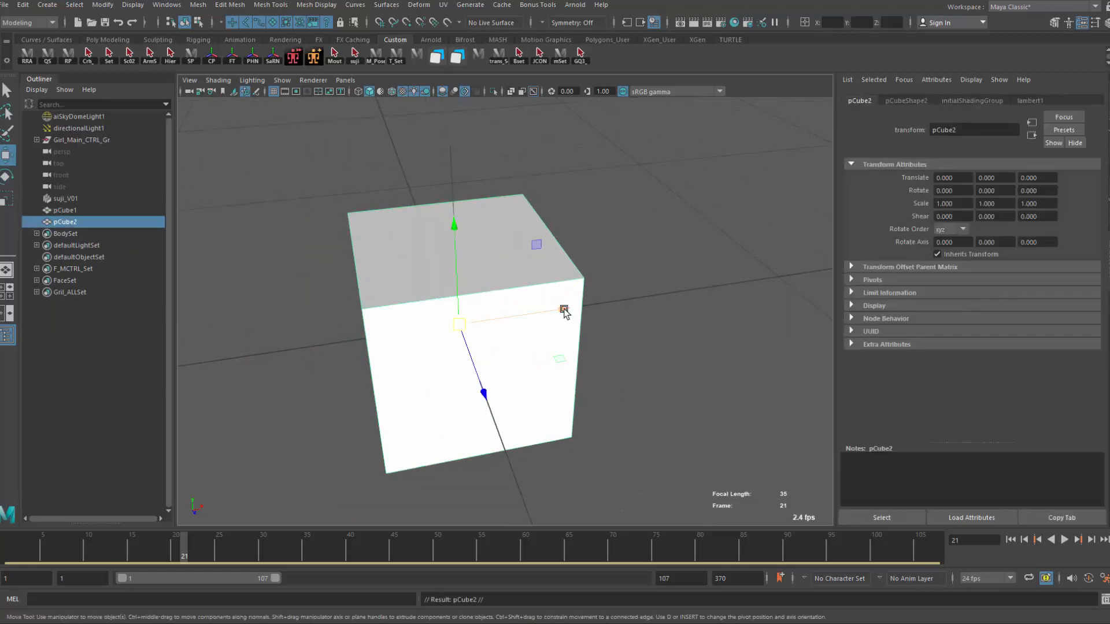
drag(565, 310, 848, 264)
alt+middle_drag(527, 348, 386, 370)
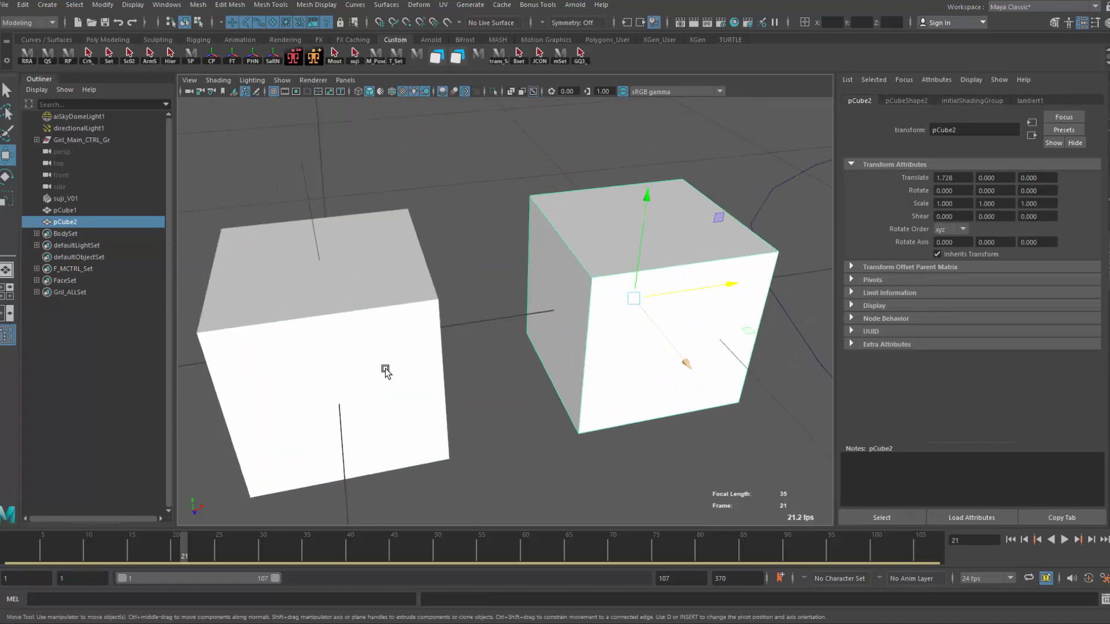
Step: Set the rotate order of the duplicated cube, pCube2, to zyx
click(385, 371)
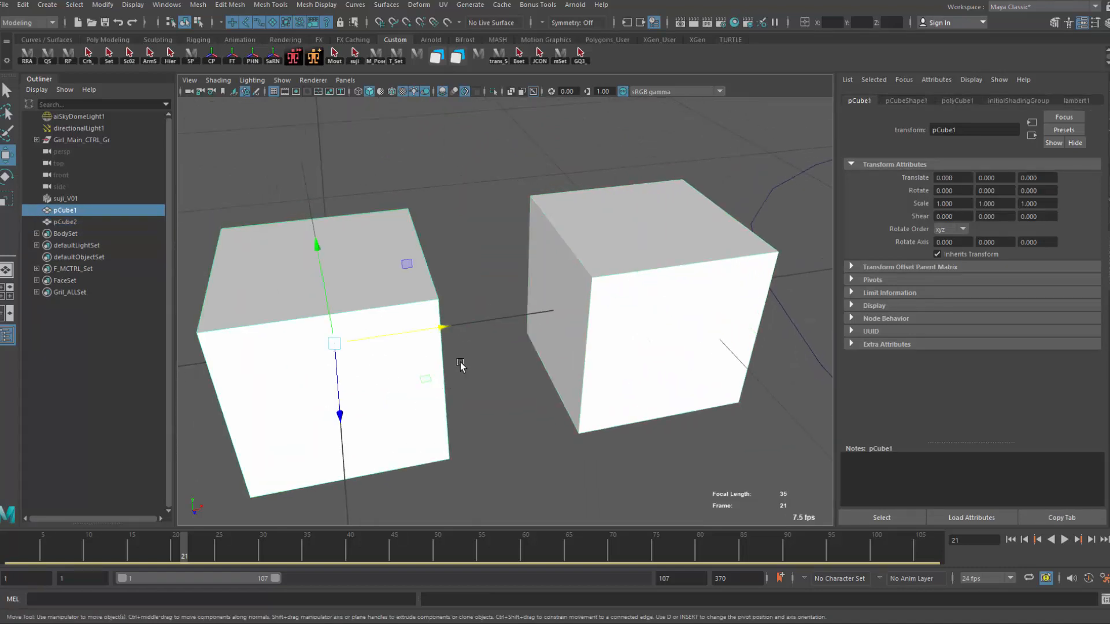
key(e)
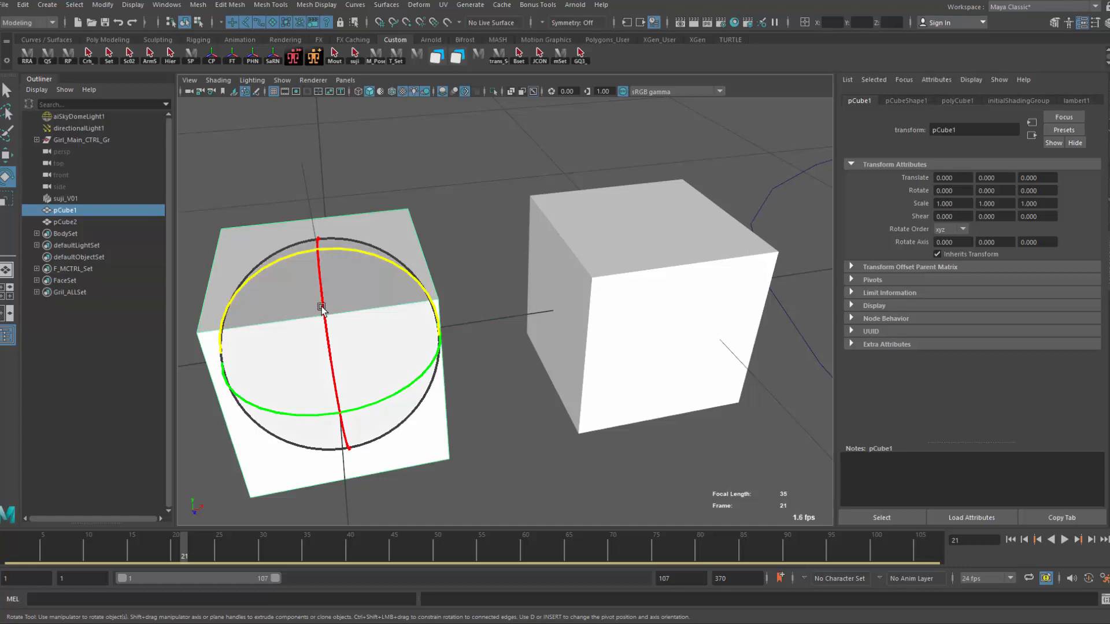
click(637, 289)
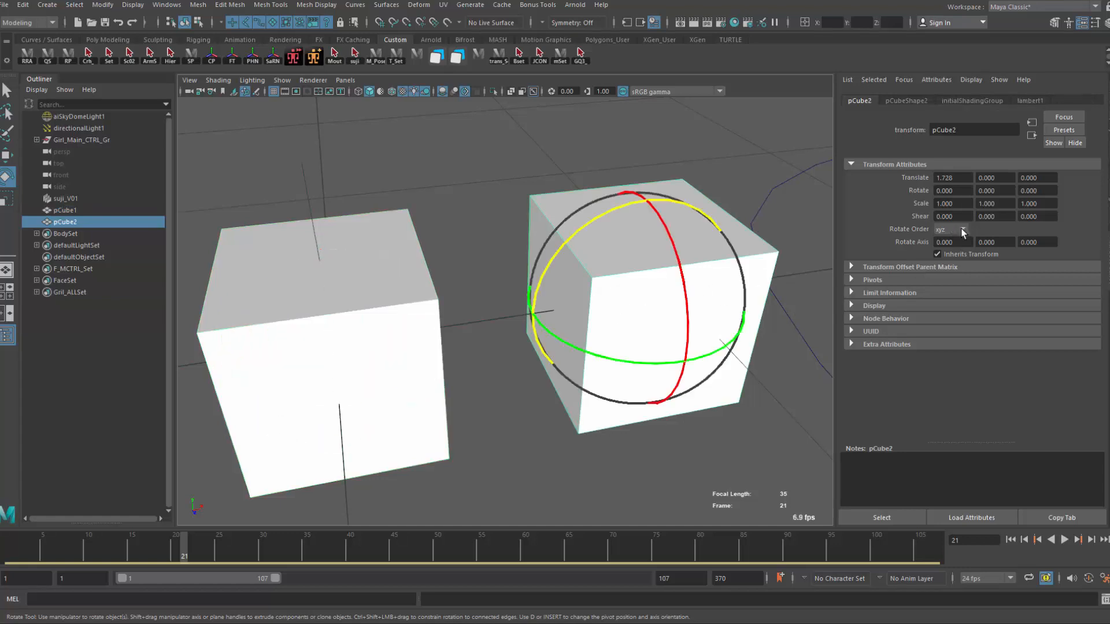
click(961, 228)
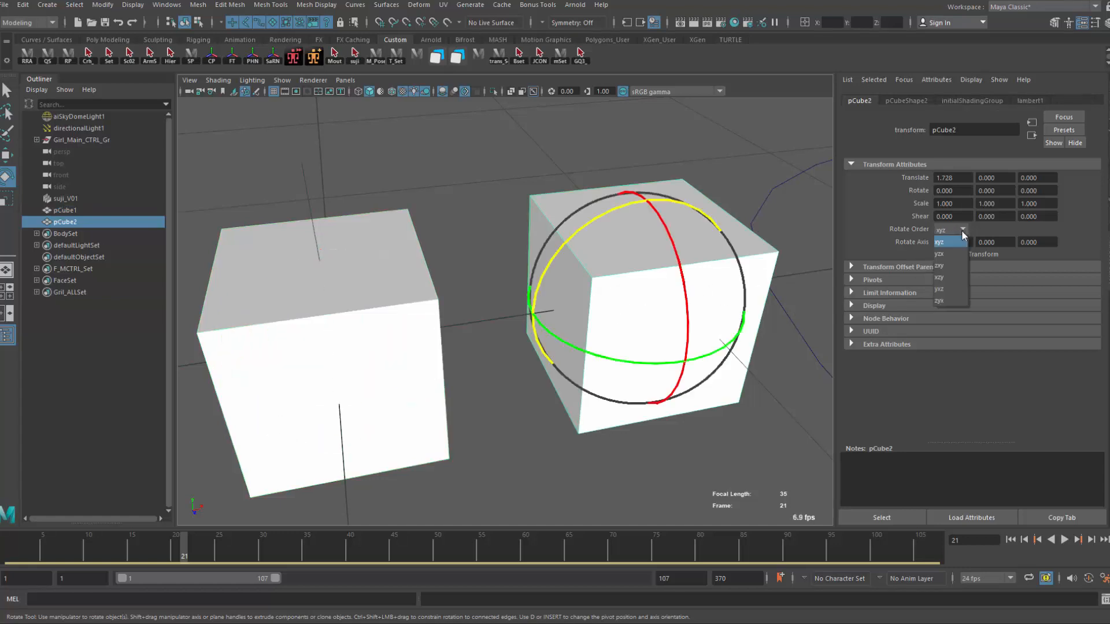
click(948, 299)
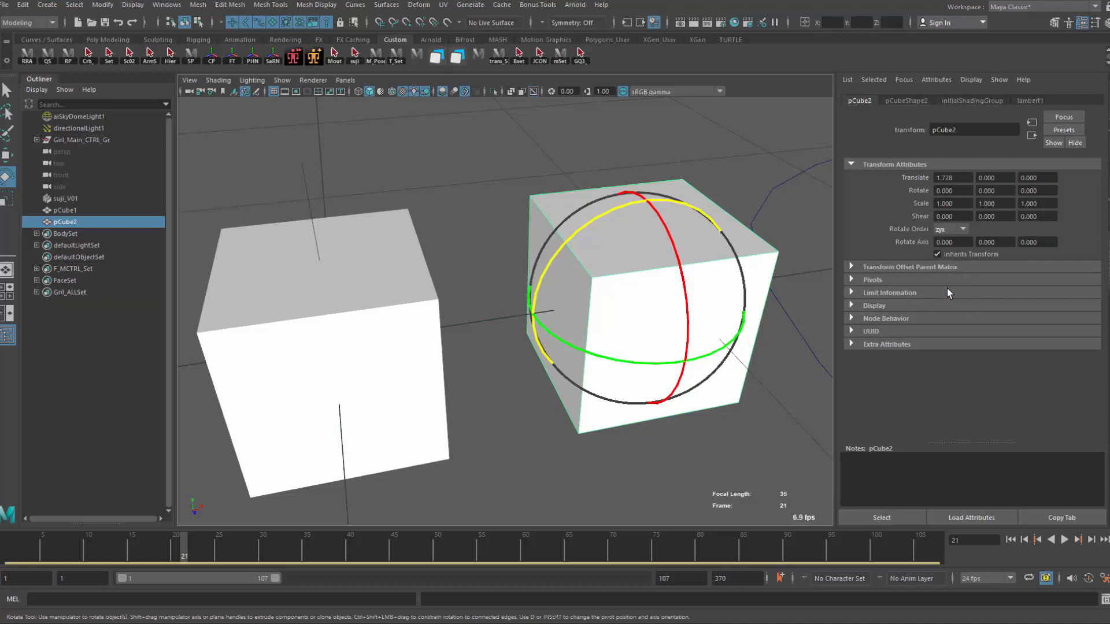
click(957, 231)
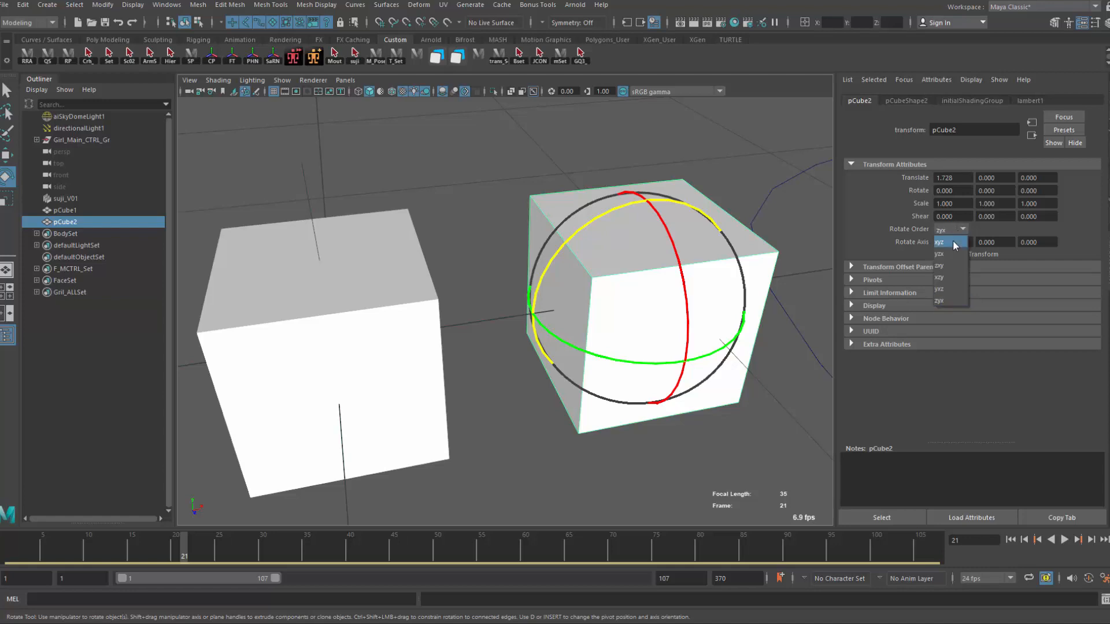
click(948, 300)
Step: Rotate the original cube, pCube1, about its X axis to about -20.37 degrees
click(372, 339)
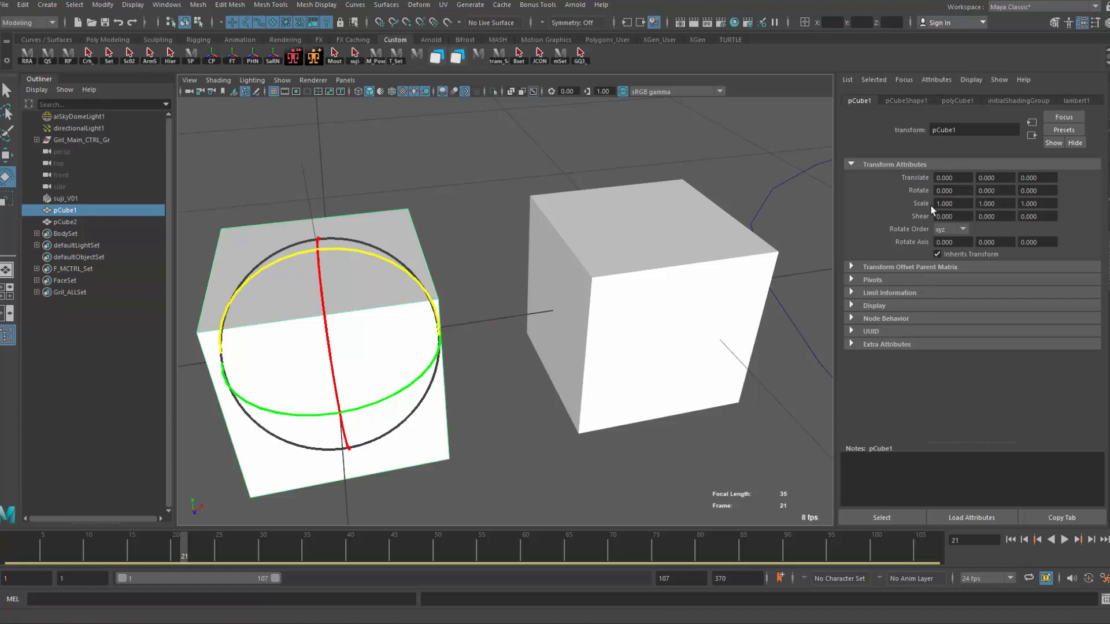
ctrl+drag(946, 191, 917, 369)
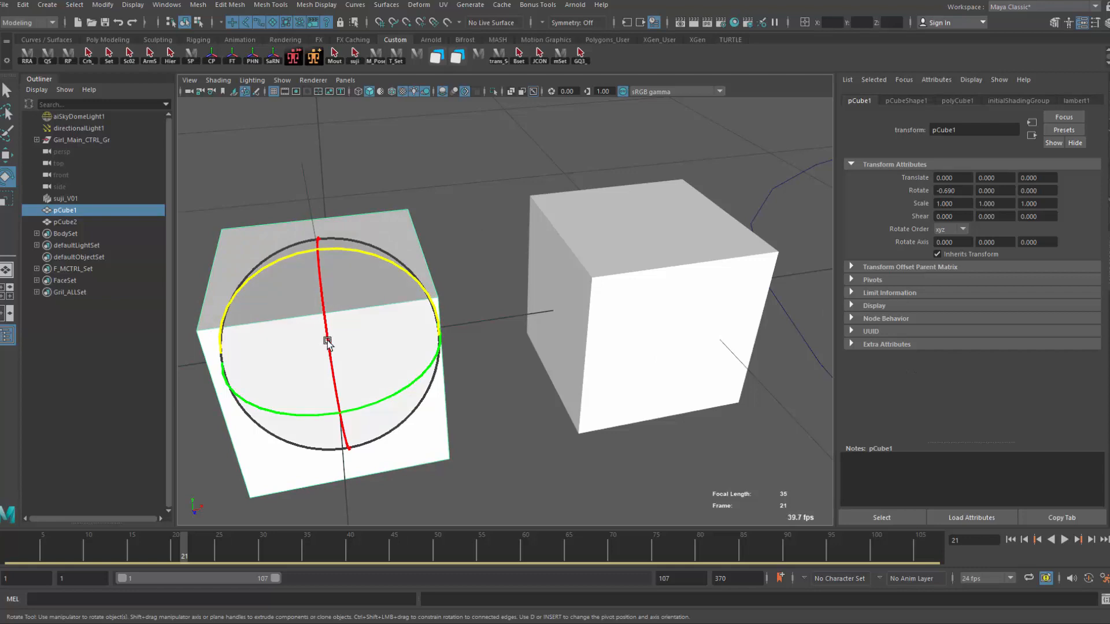
drag(328, 341, 325, 300)
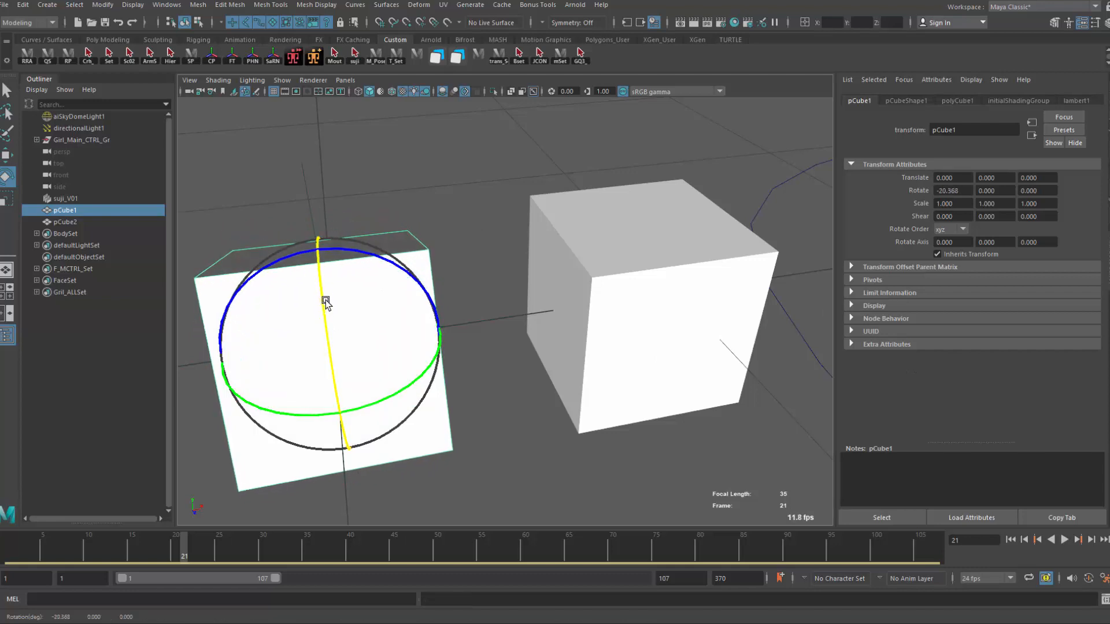
Step: Open the Rotate tool's settings and change the axis orientation to World with pCube1 selected
alt+drag(301, 385, 387, 246)
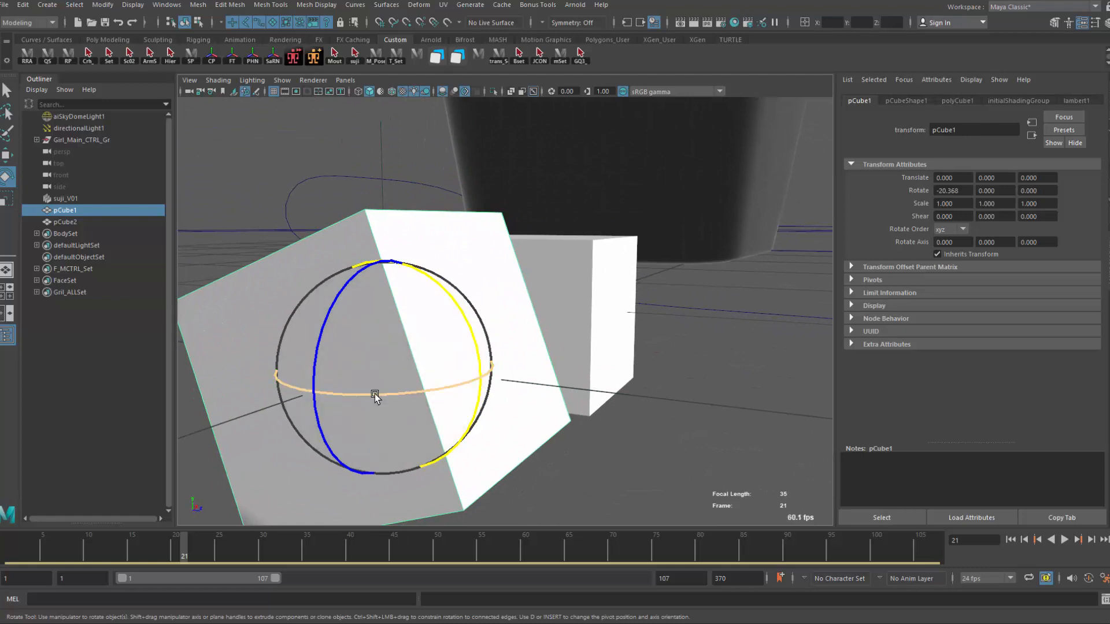
alt+drag(374, 394, 303, 321)
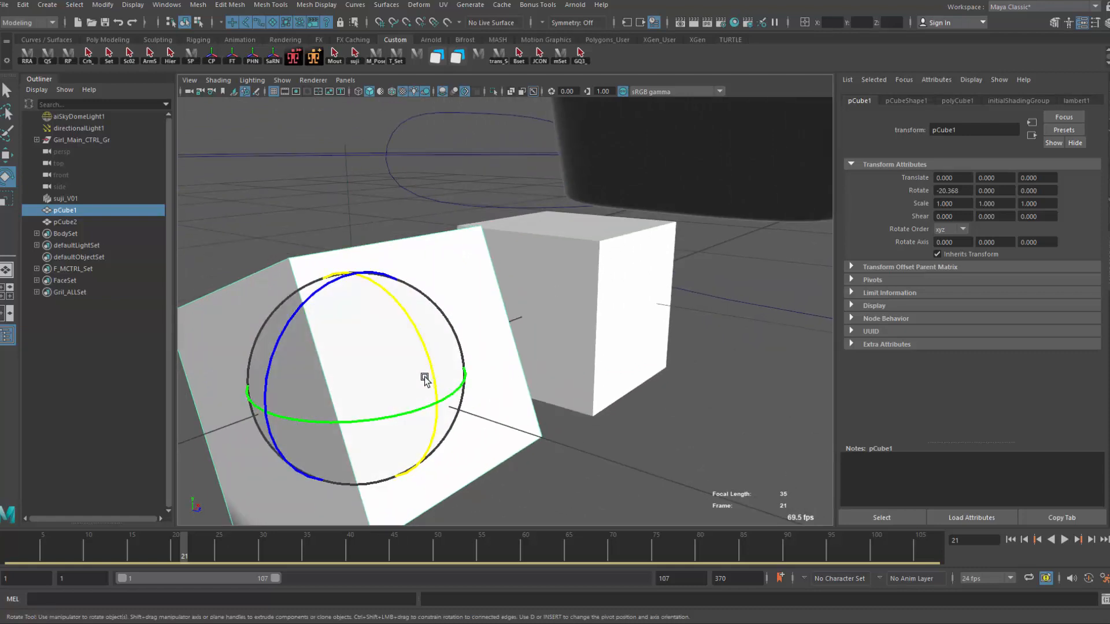
double_click(6, 176)
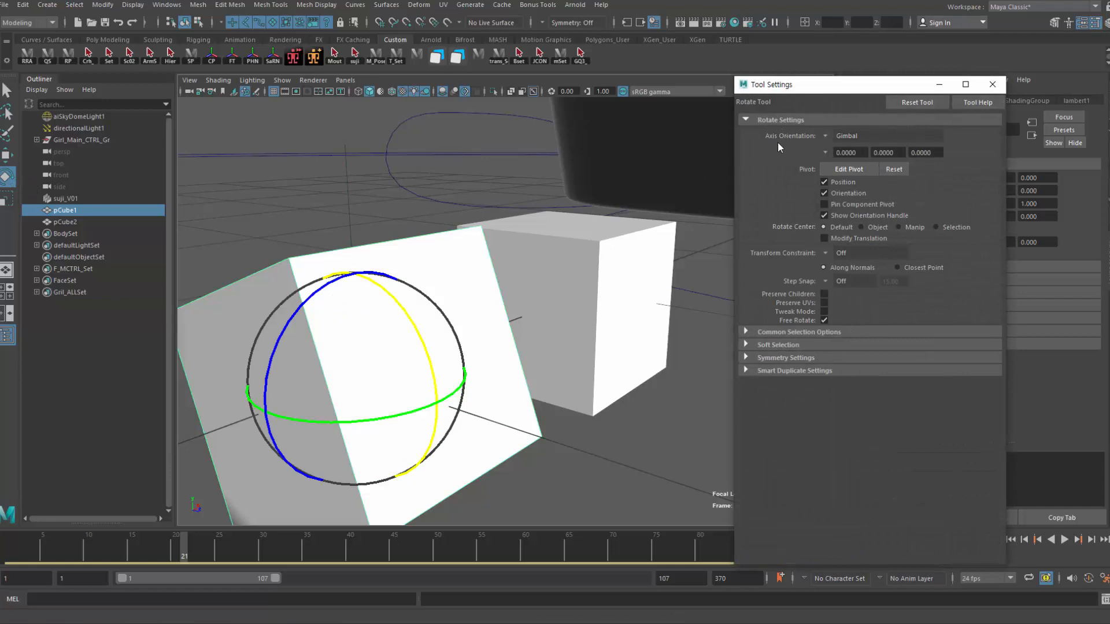
click(825, 138)
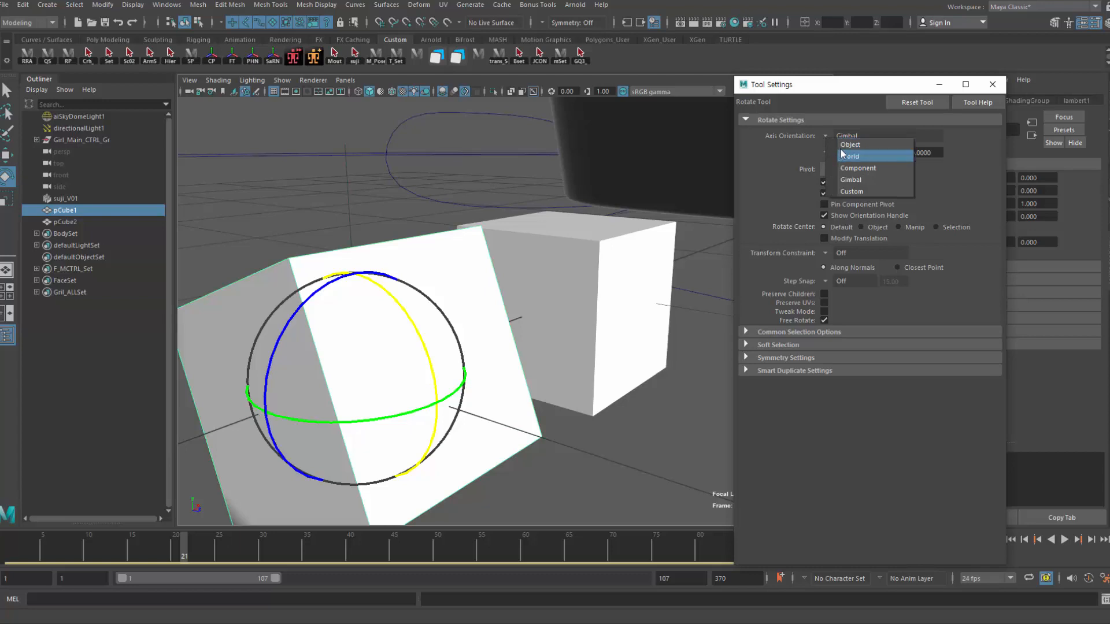
click(849, 144)
click(844, 155)
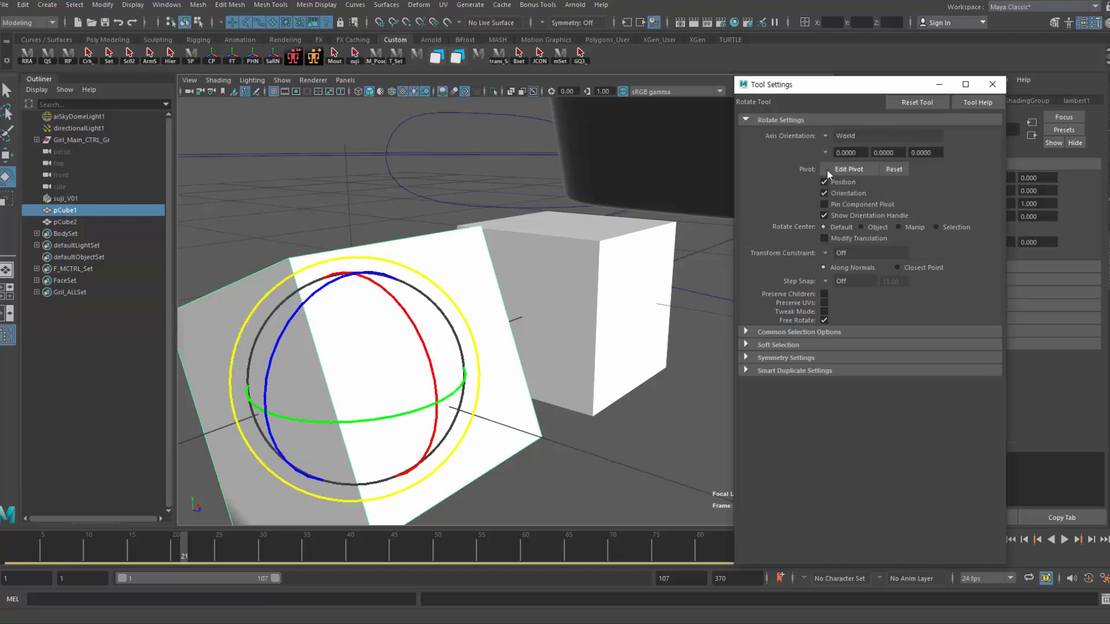
Step: Set the Rotate tool's axis orientation to Object and try rotating pCube1 about its axes, undoing the last rotation
click(825, 135)
click(843, 140)
drag(416, 330, 354, 305)
drag(806, 93, 727, 276)
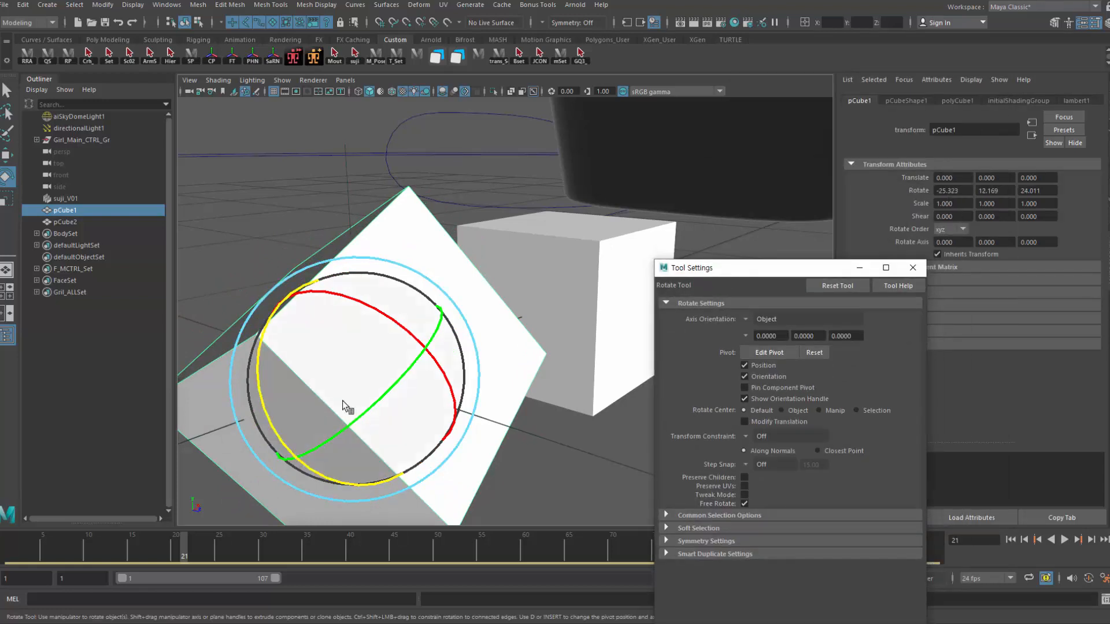
key(ctrl+z)
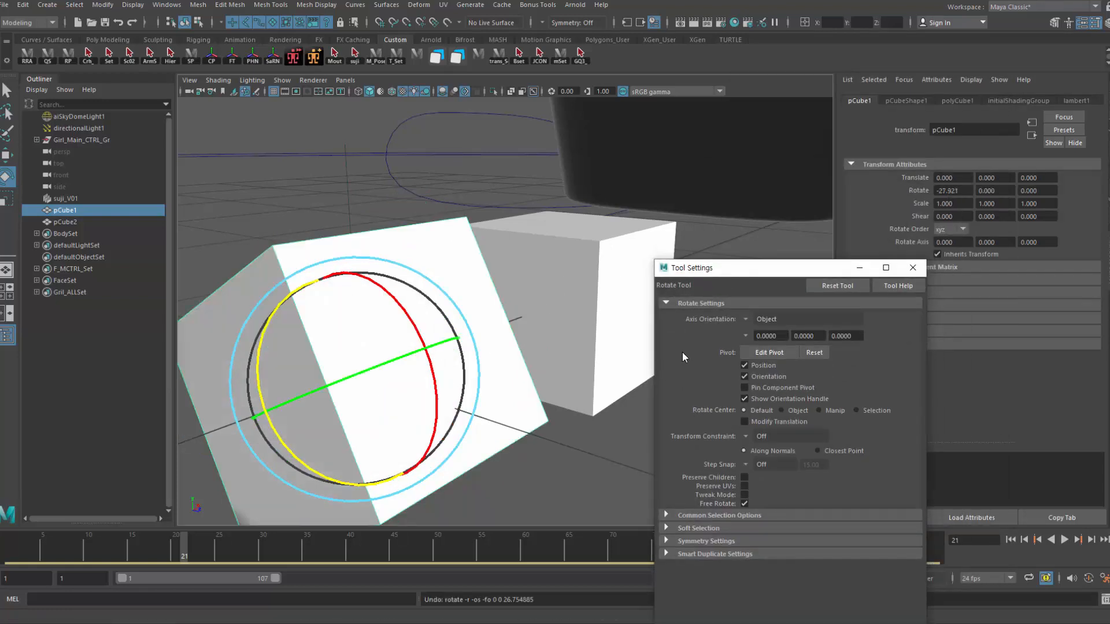
Step: Switch the Rotate tool's axis orientation to Component and try small rotations of pCube1, undoing each one
click(743, 319)
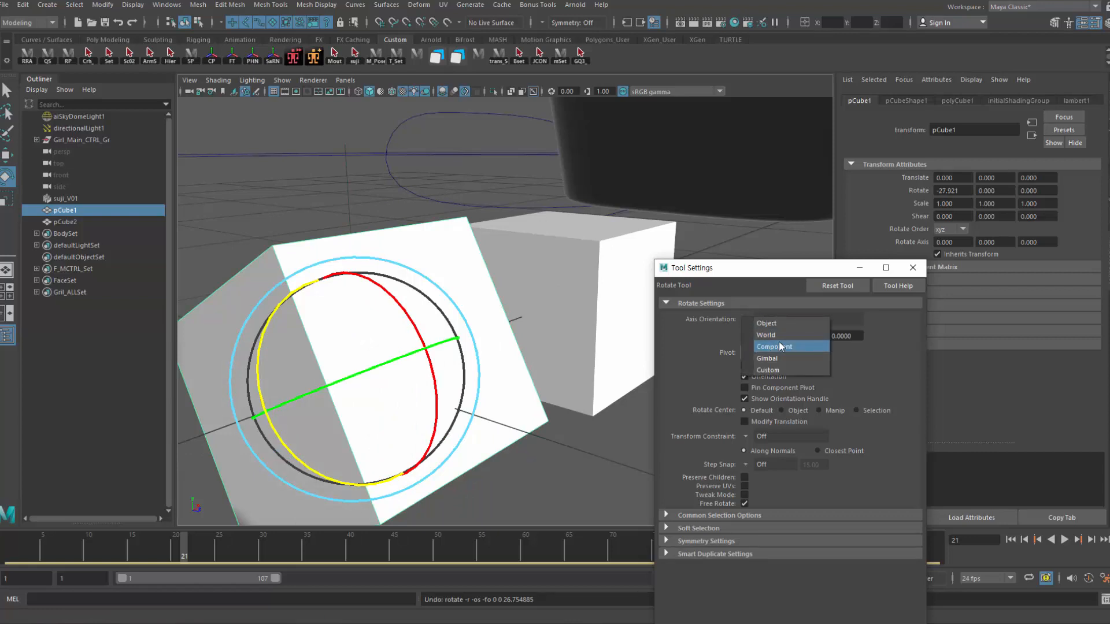
click(791, 347)
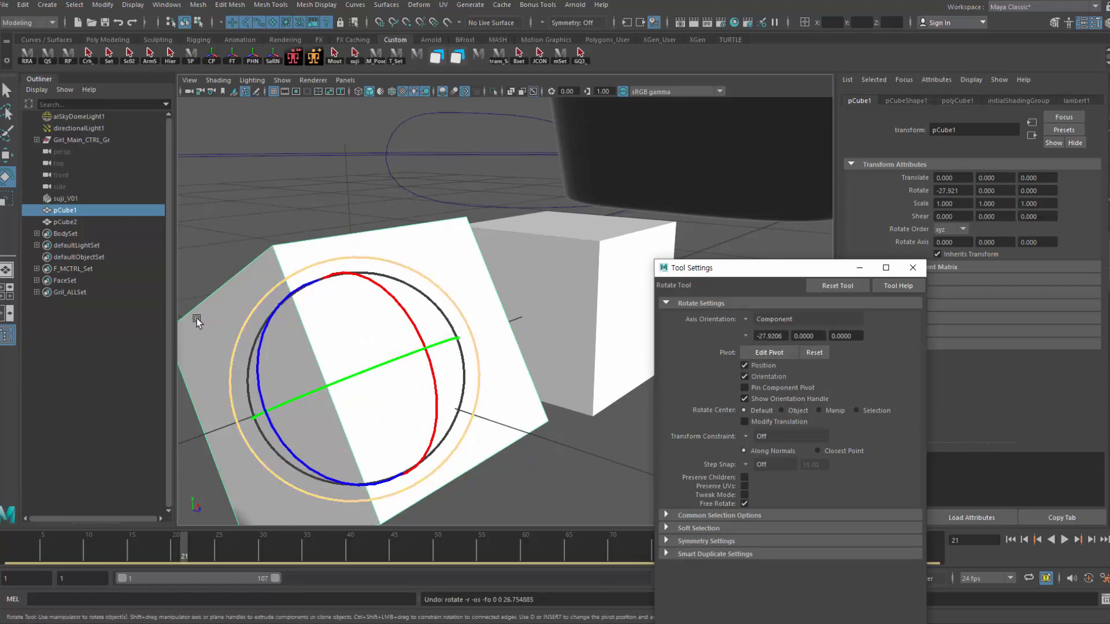
drag(404, 311, 408, 316)
key(ctrl+z)
drag(259, 350, 286, 356)
key(ctrl+z)
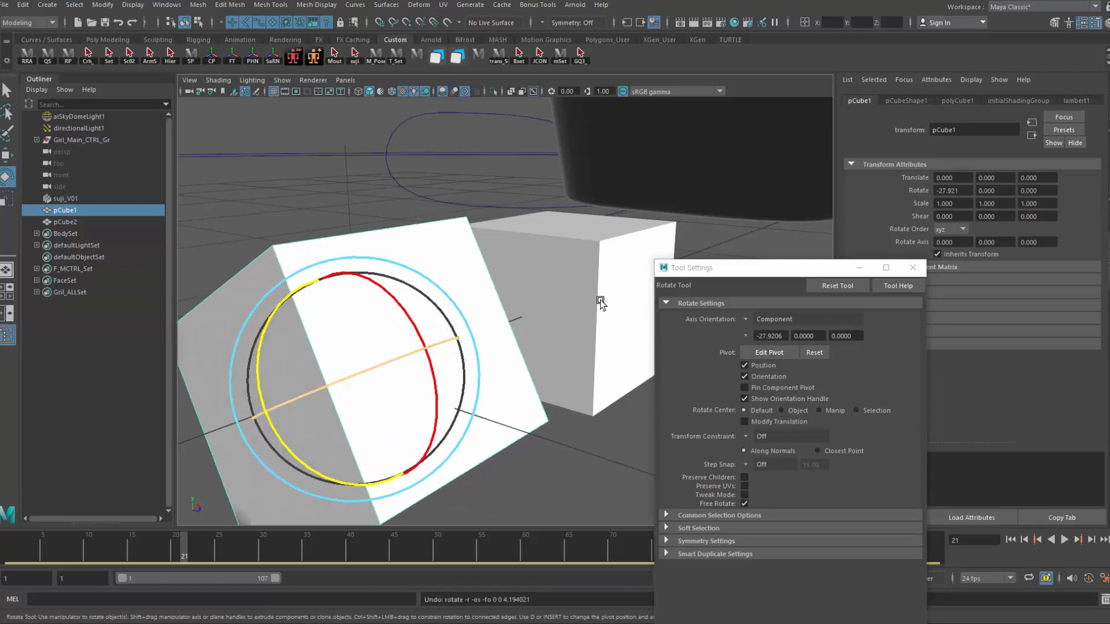
Step: Set the Rotate tool's axis orientation back to Gimbal and try rotating pCube1, undoing the trial rotations
click(745, 320)
click(765, 361)
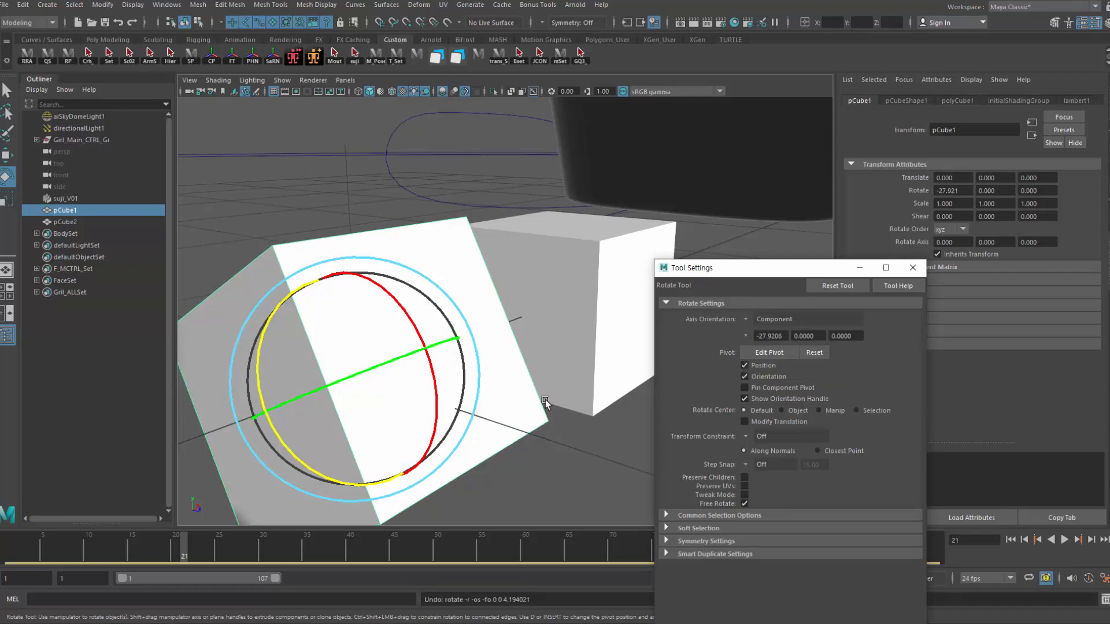
drag(279, 337, 719, 319)
key(ctrl+z)
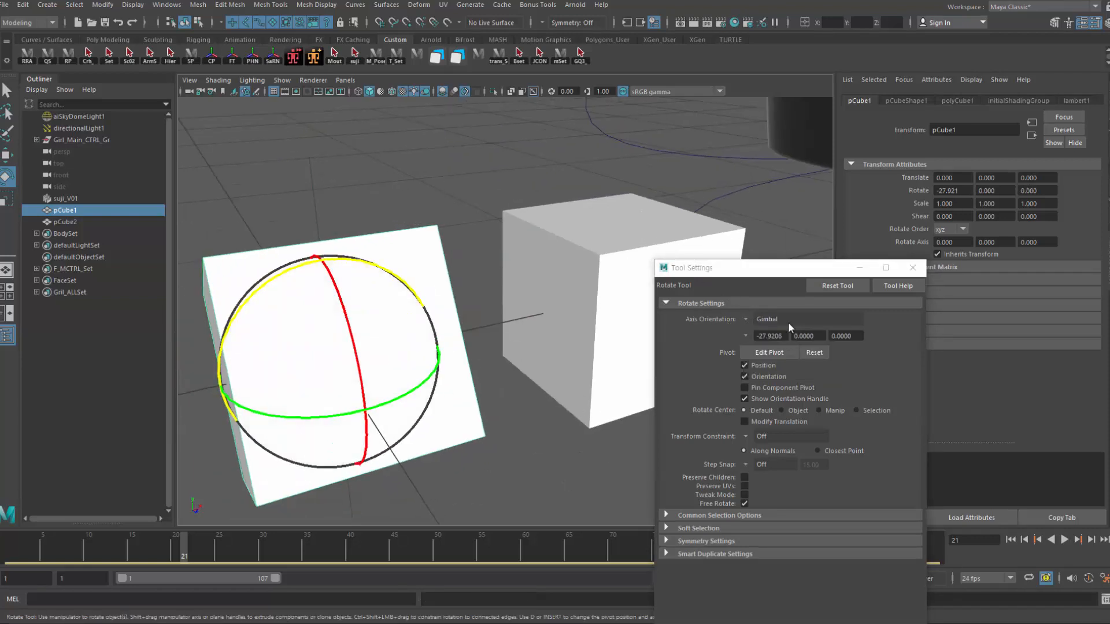
drag(762, 266, 1040, 386)
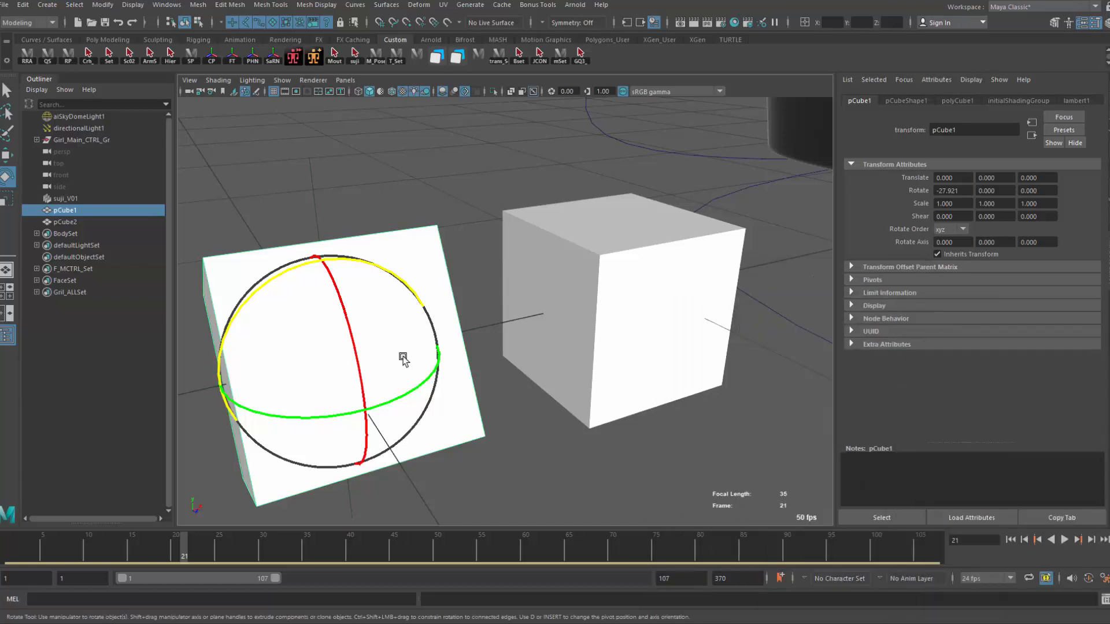
alt+drag(403, 358, 460, 345)
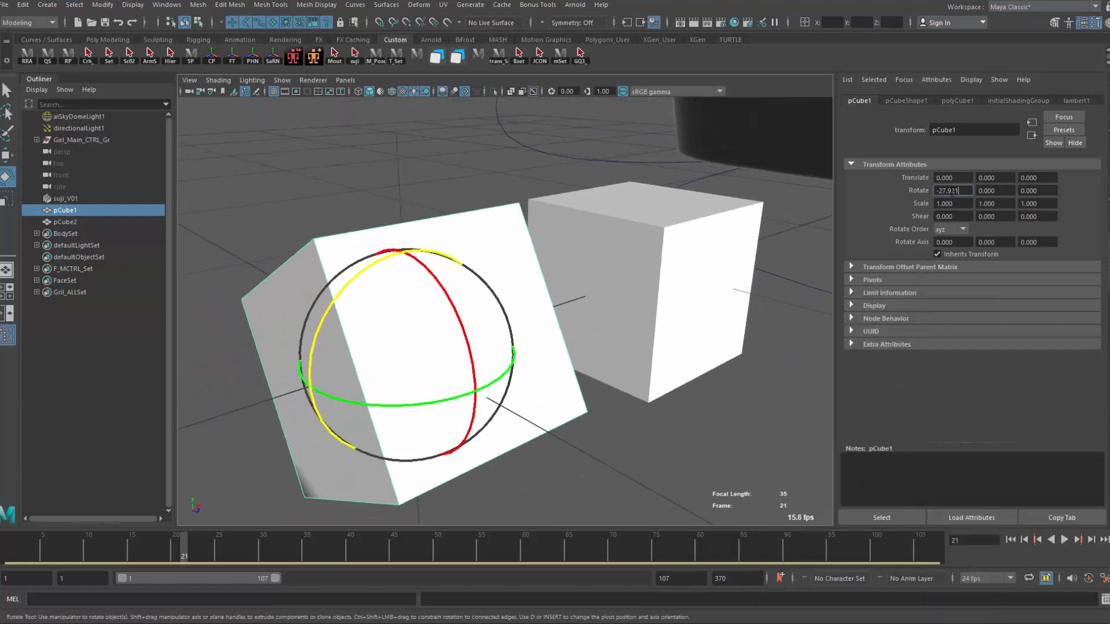
mouse_move(428, 282)
mouse_down()
mouse_move(438, 296)
mouse_move(427, 259)
mouse_move(434, 298)
mouse_up()
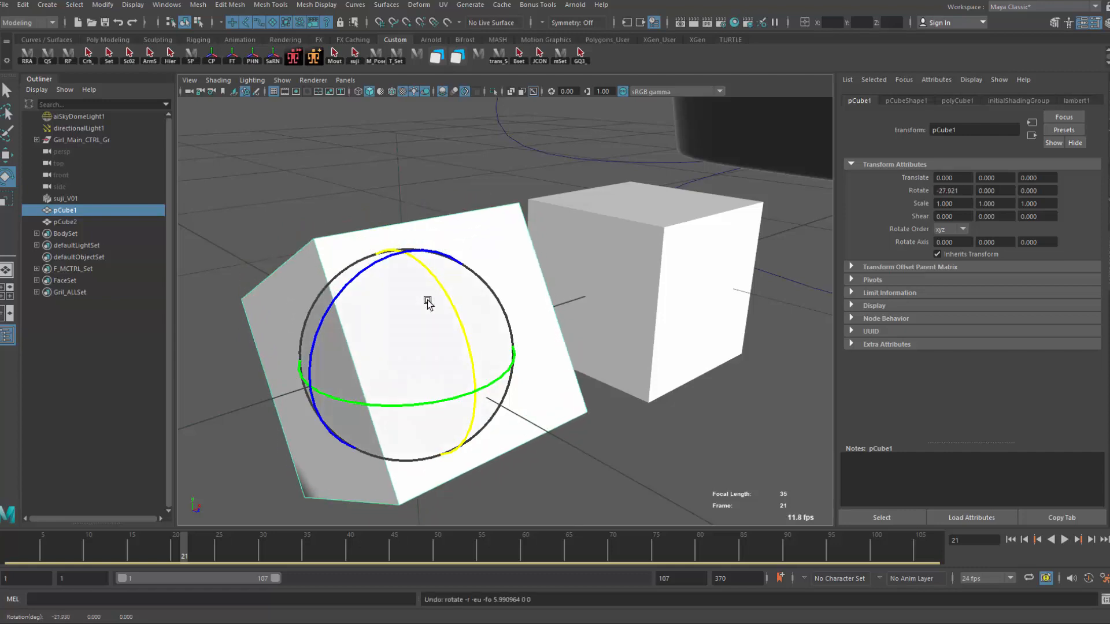
Step: Rotate pCube2 about its X axis to about -32.8 degrees and compare its rotation rings with those of pCube1
click(736, 310)
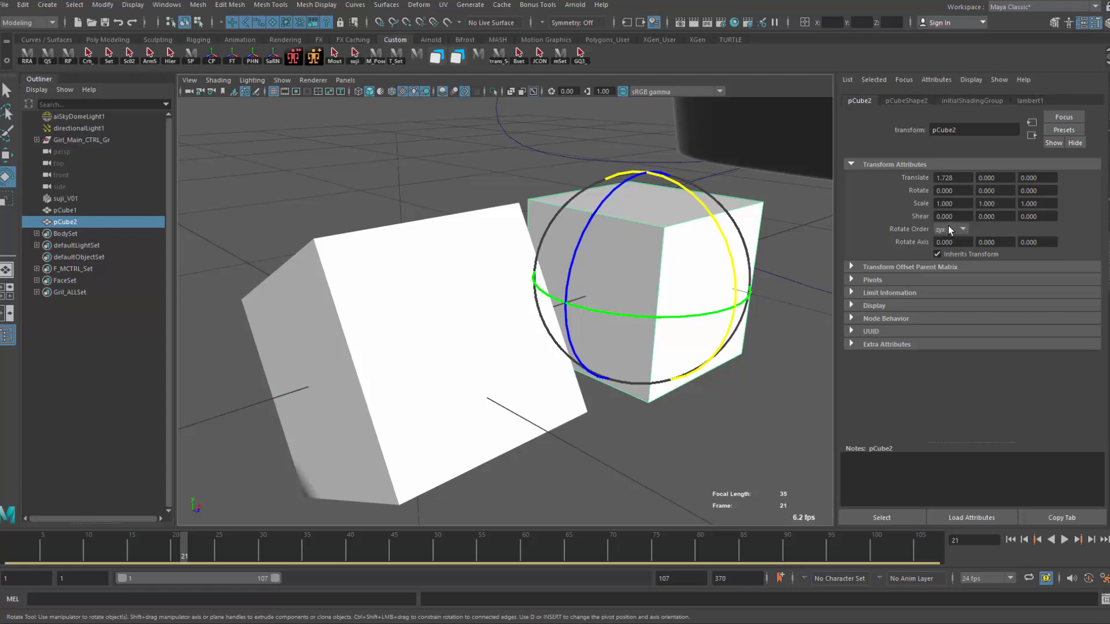
ctrl+drag(944, 192, 938, 225)
drag(702, 196, 620, 244)
click(400, 332)
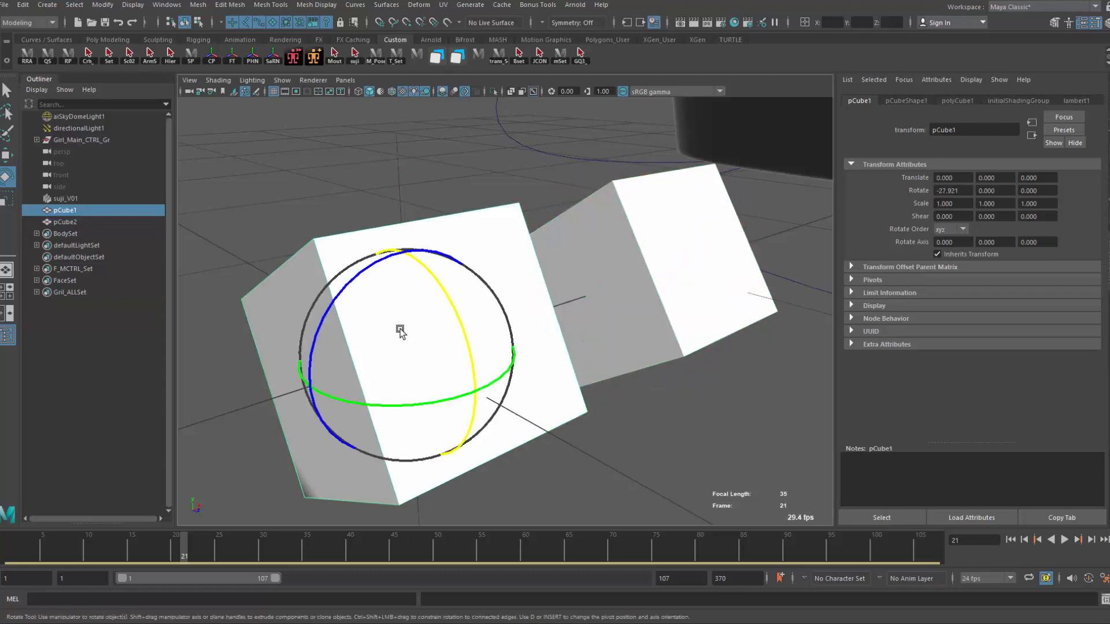
click(698, 270)
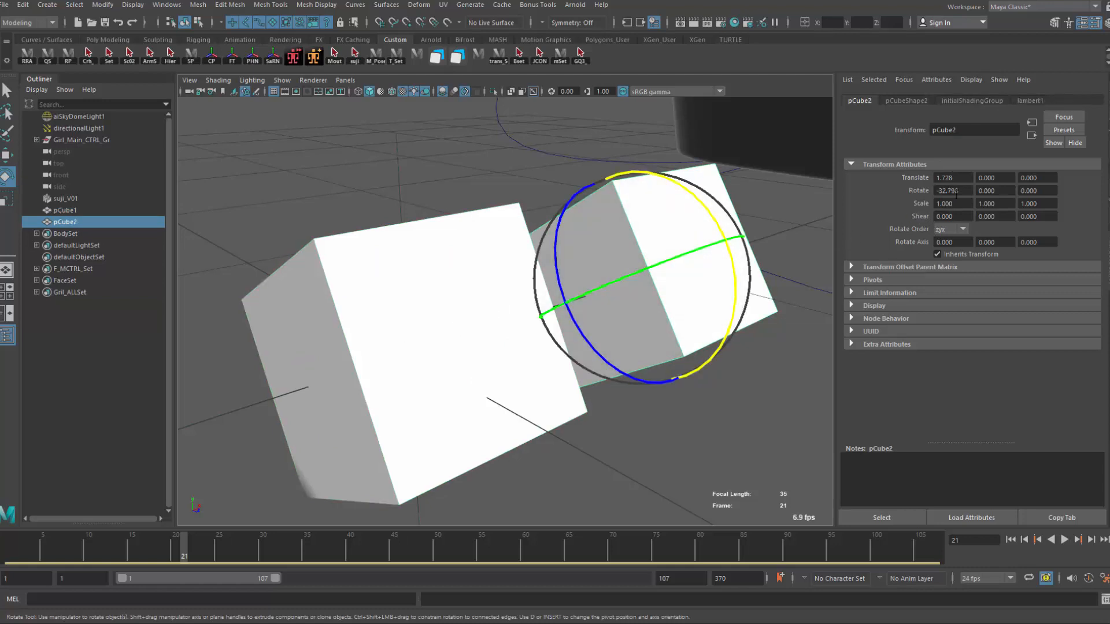
Step: Set the X rotation of pCube1 to exactly -30 degrees
click(502, 290)
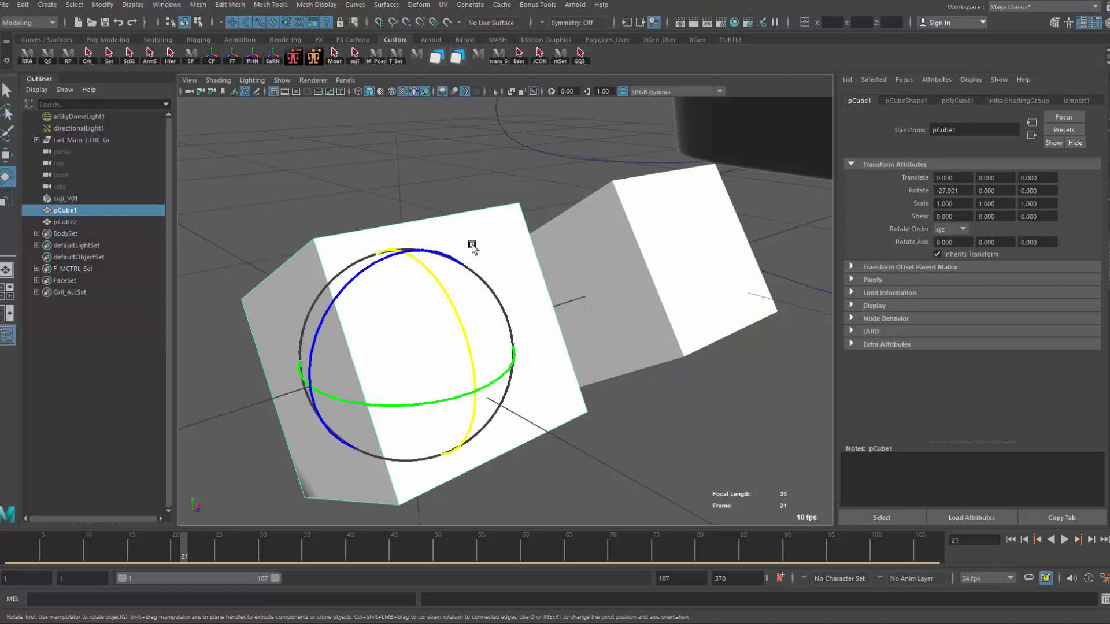
drag(965, 190, 874, 188)
text(-30)
key(Return)
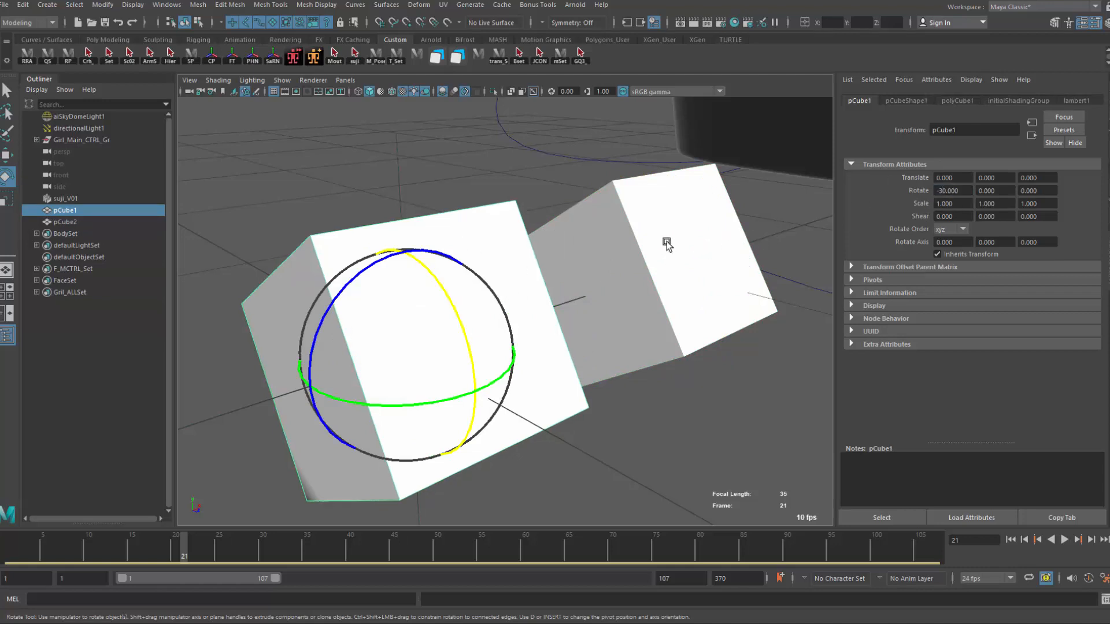
Step: Set the X rotation of pCube2 to -30 degrees to match pCube1
click(666, 243)
drag(961, 191, 795, 183)
text(-)
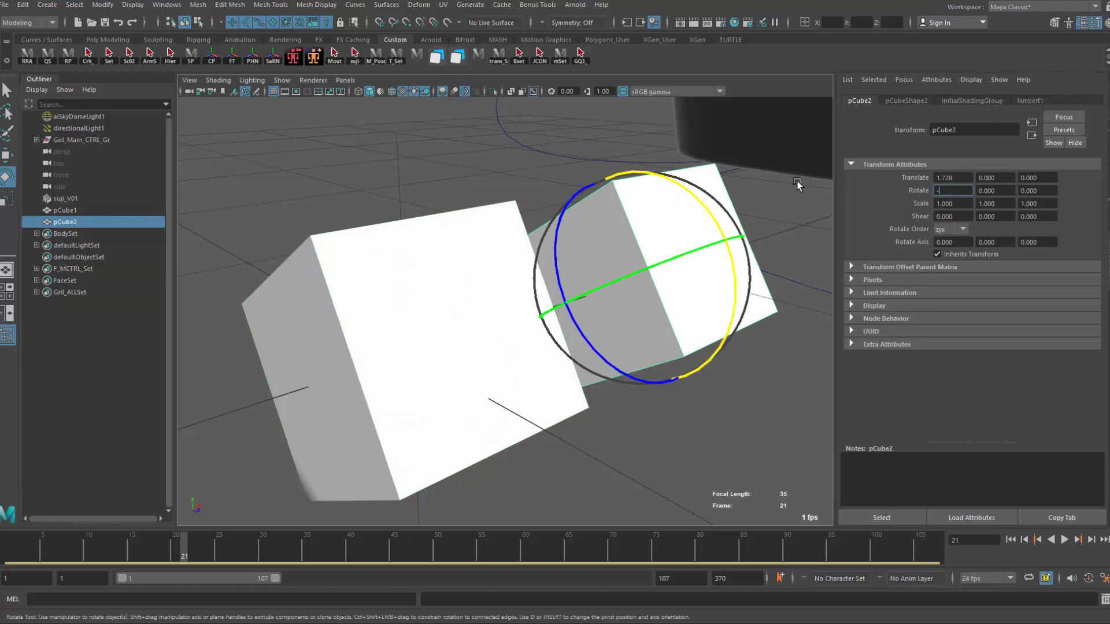
text(30)
key(Return)
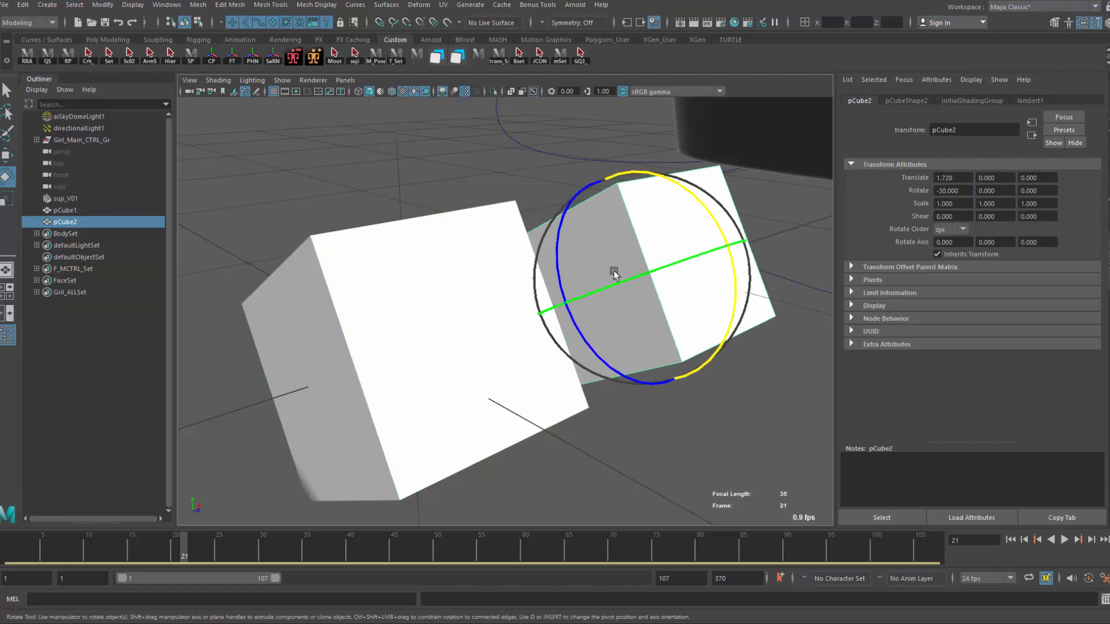
Step: Try rotating pCube1 slightly further about its X axis, and undo that rotation
click(293, 324)
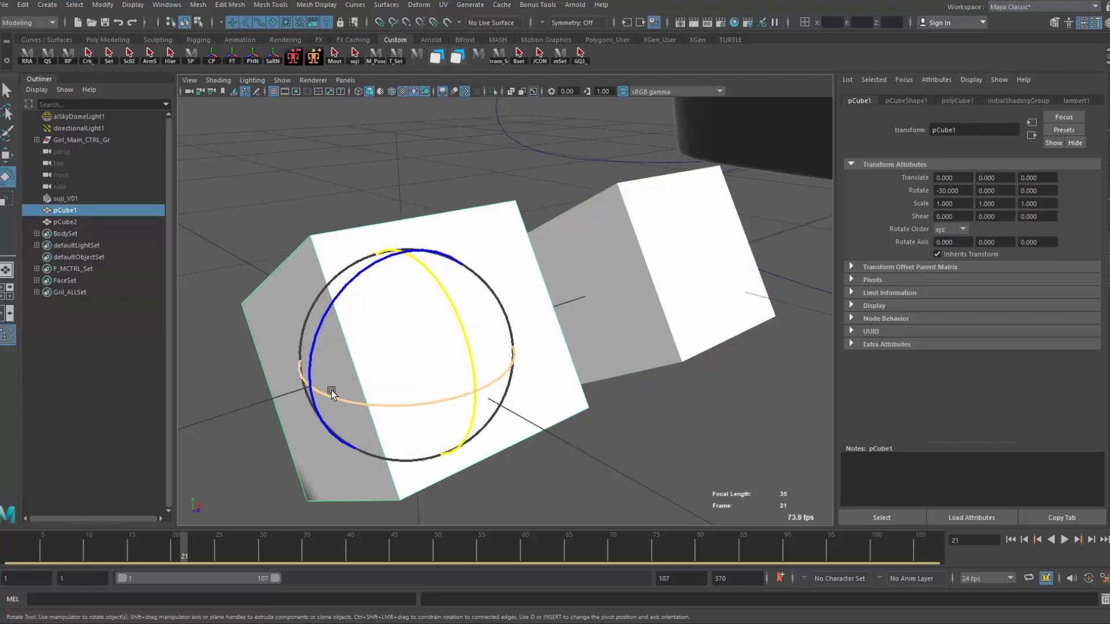
mouse_move(330, 389)
alt+mouse_down()
mouse_move(397, 384)
mouse_move(316, 388)
mouse_move(324, 397)
alt+mouse_up()
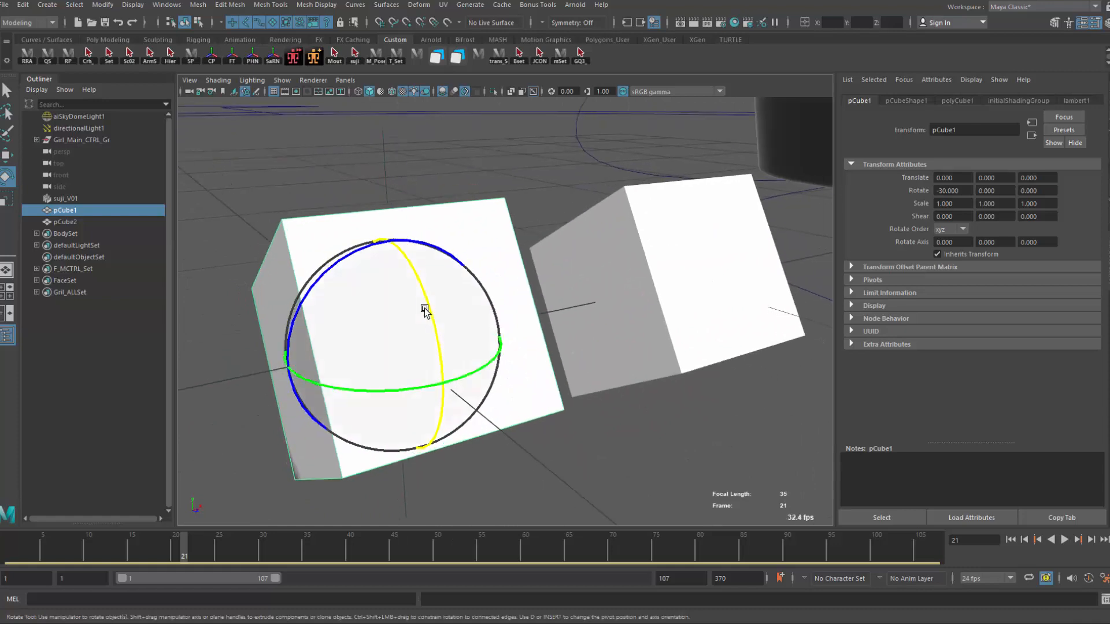
mouse_move(423, 309)
mouse_down()
mouse_move(422, 294)
mouse_move(424, 313)
mouse_up()
key(ctrl+z)
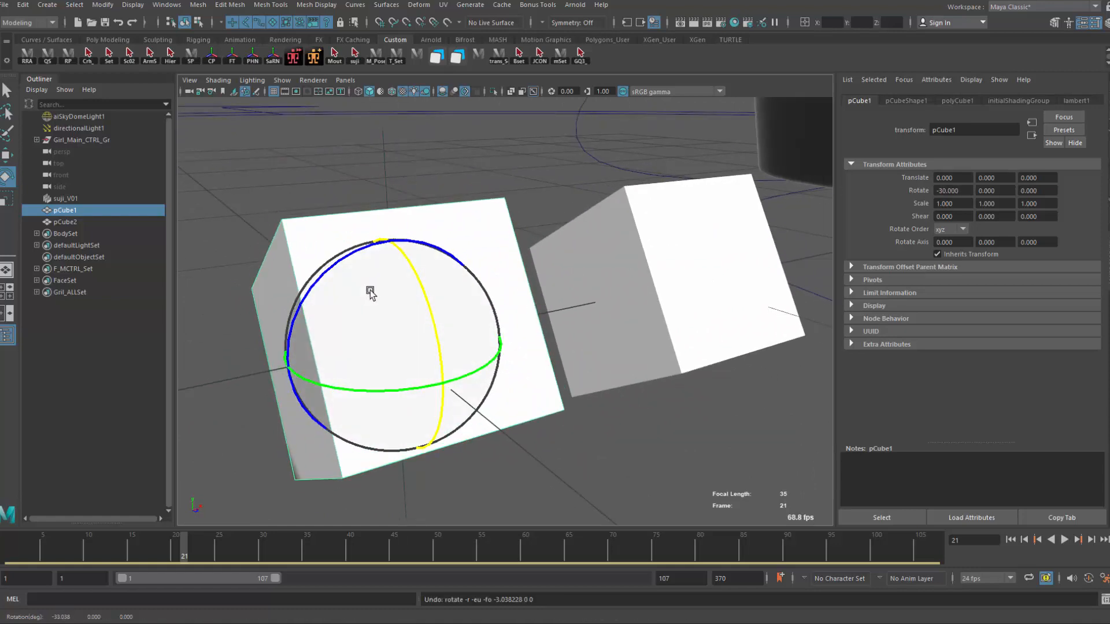
Step: Rotate pCube2 about its X axis to about -32.89 degrees
click(734, 296)
drag(736, 241, 724, 236)
alt+drag(588, 211, 564, 229)
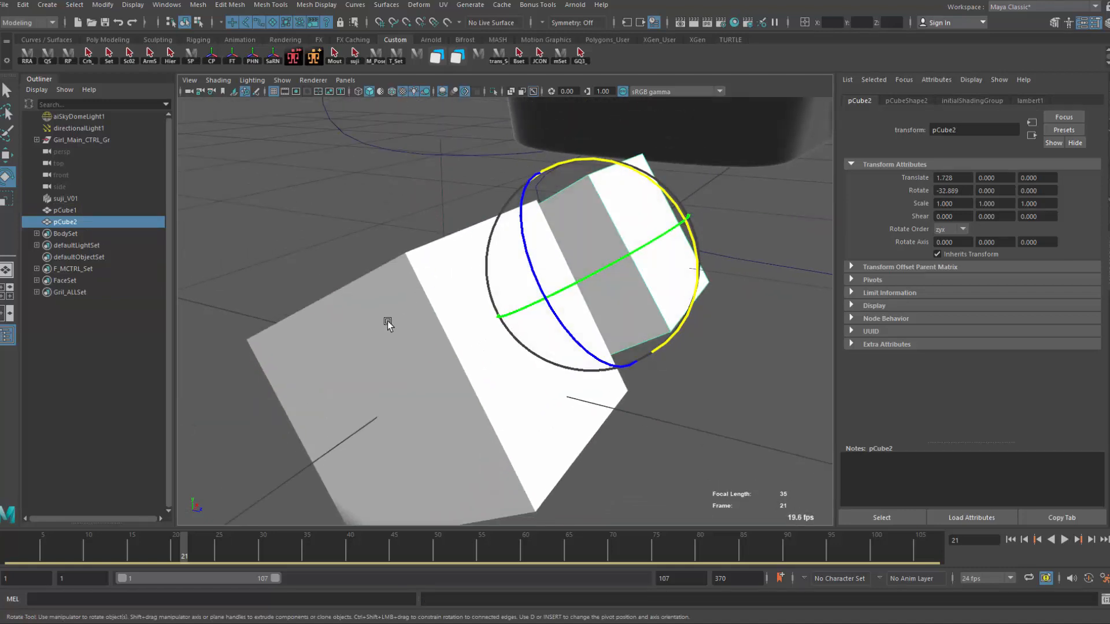
alt+drag(388, 324, 341, 324)
Step: Set the Rotate tool's axis orientation to Object and compare the rotation rings on pCube1 and pCube2
click(341, 324)
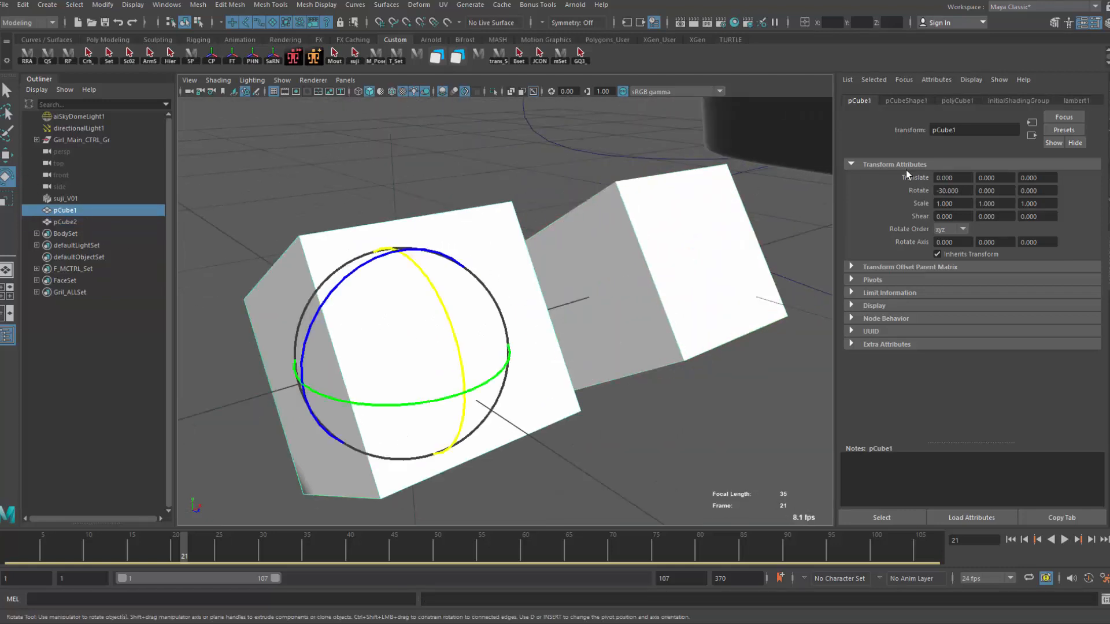
key(ctrl+a)
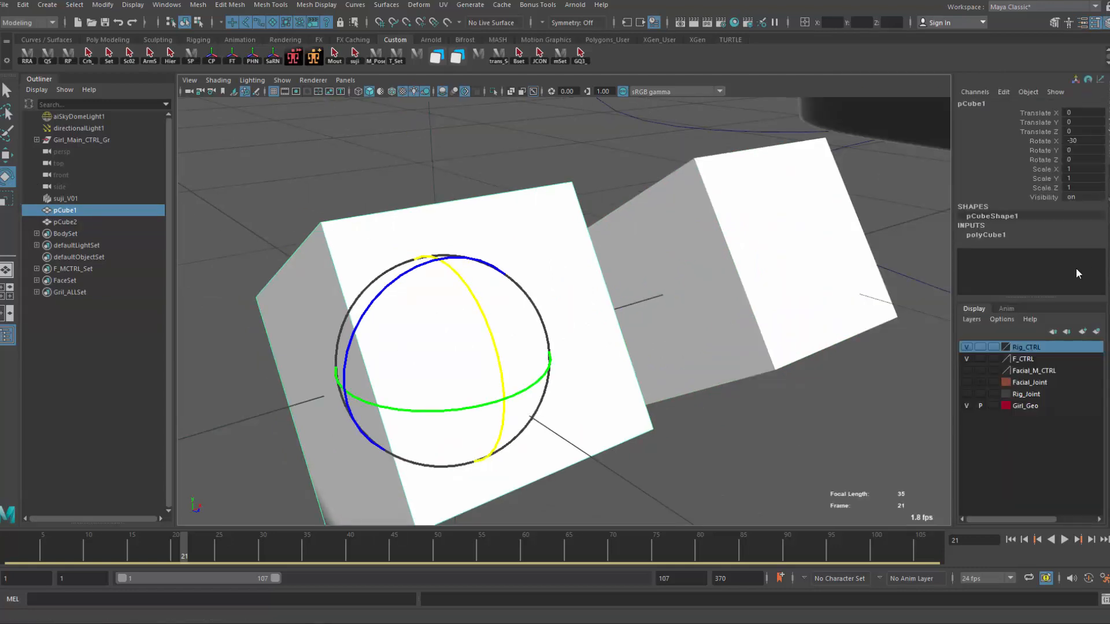
key(ctrl+a)
key(ctrl+shift+t)
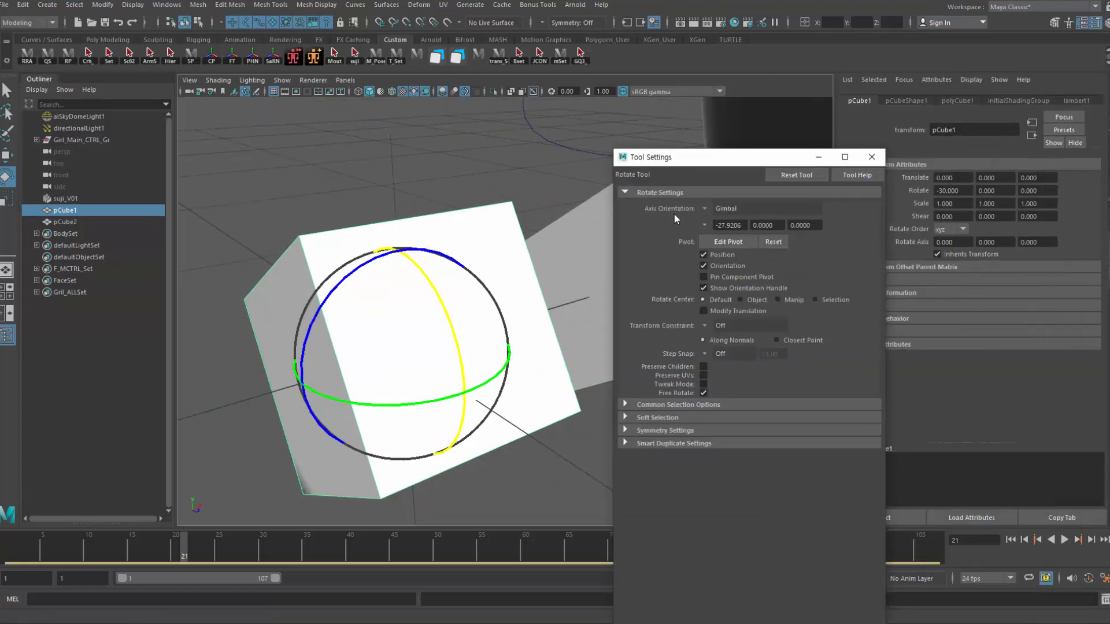
click(705, 211)
click(713, 220)
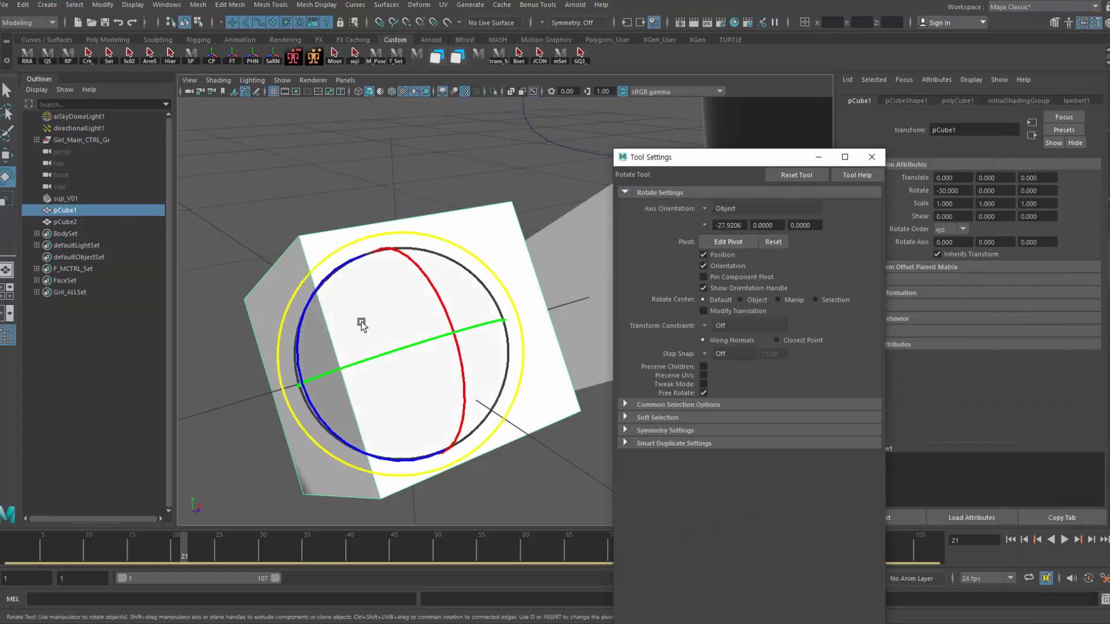
drag(670, 157, 803, 216)
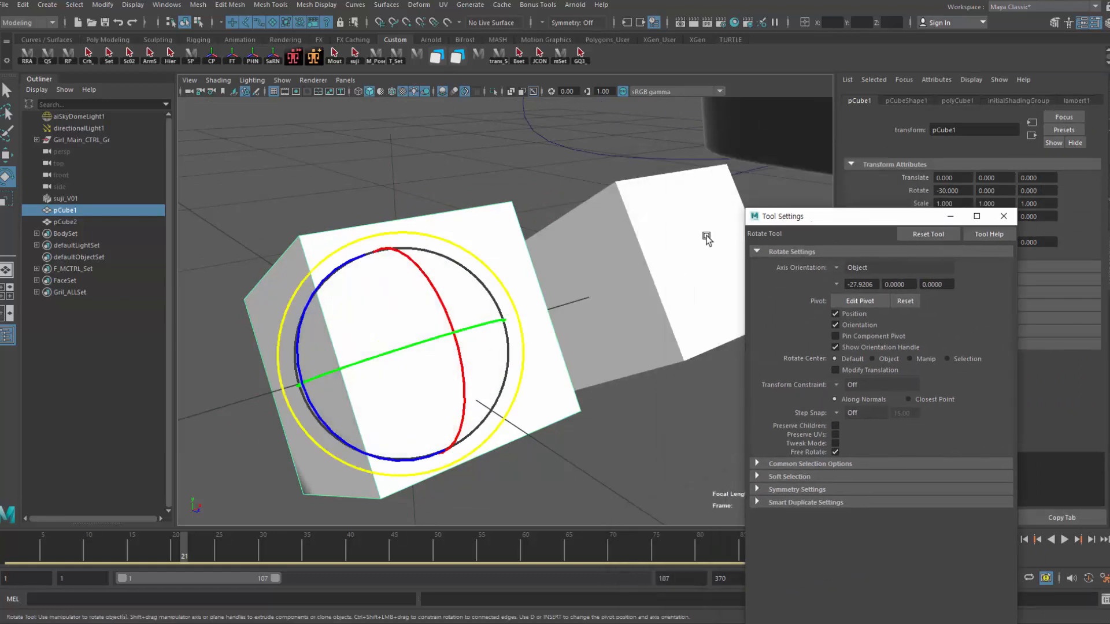
click(706, 238)
click(388, 326)
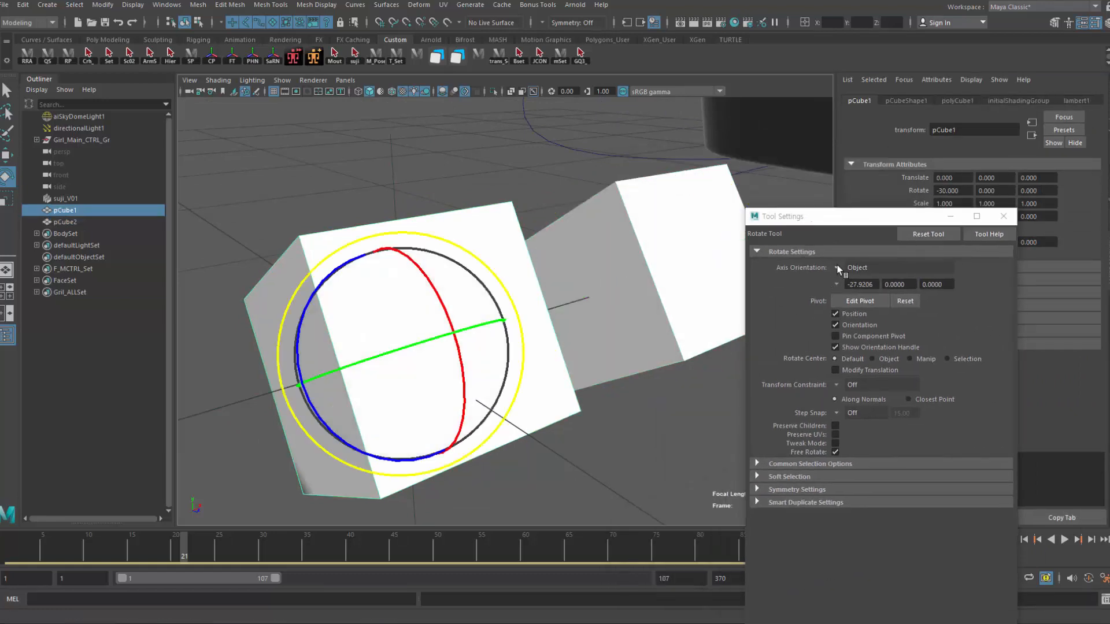
Step: Return the Rotate tool's axis orientation to Gimbal and move the tool settings window out of the way
click(838, 270)
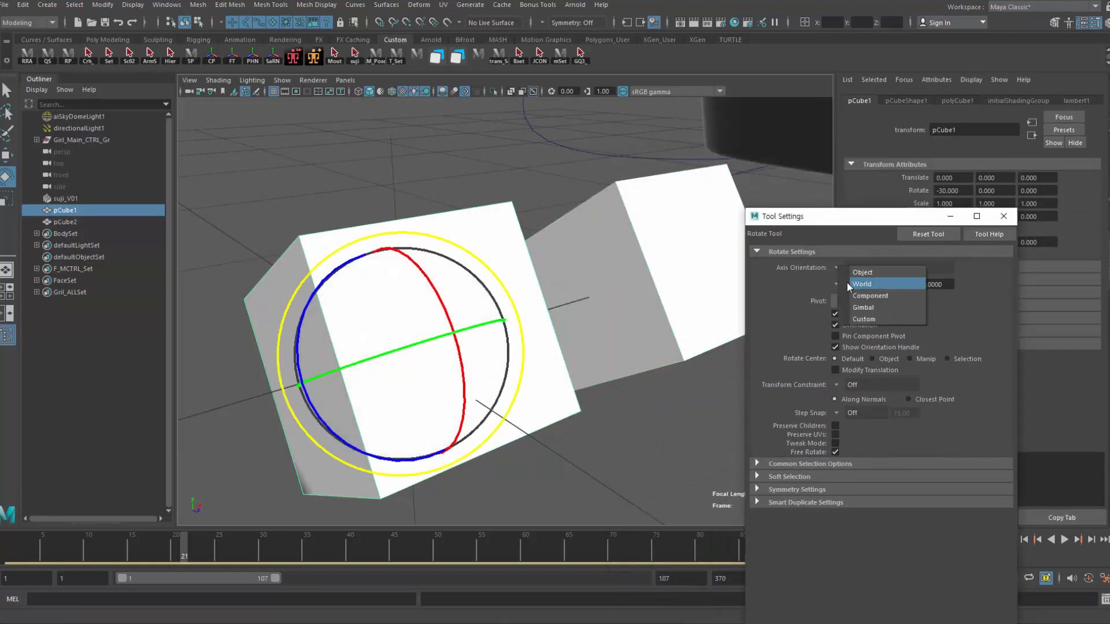
click(864, 308)
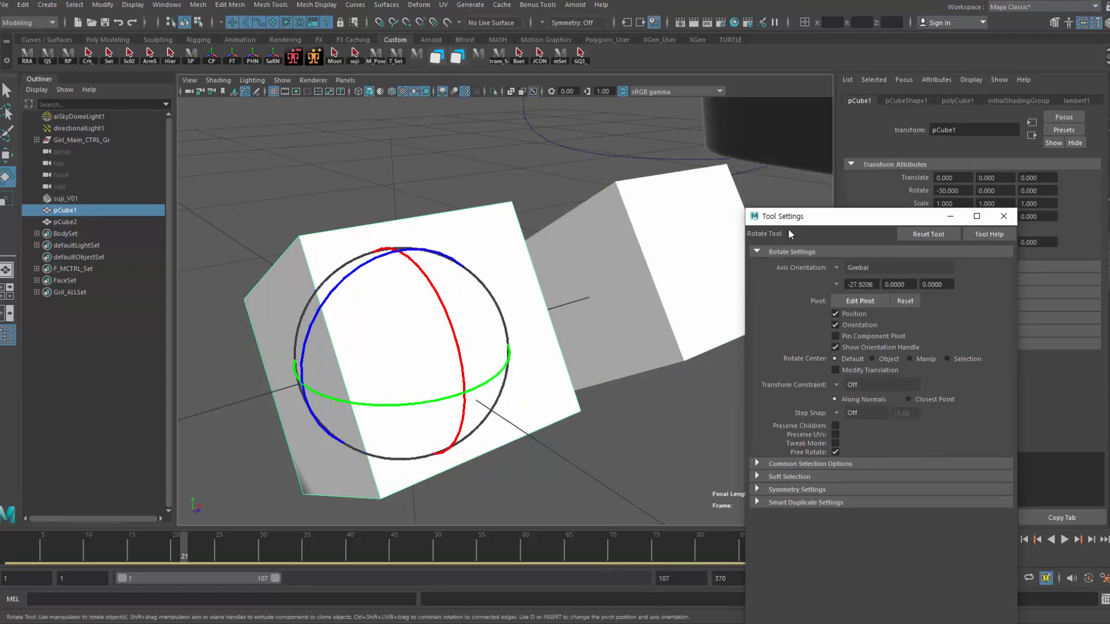
drag(791, 220, 1070, 618)
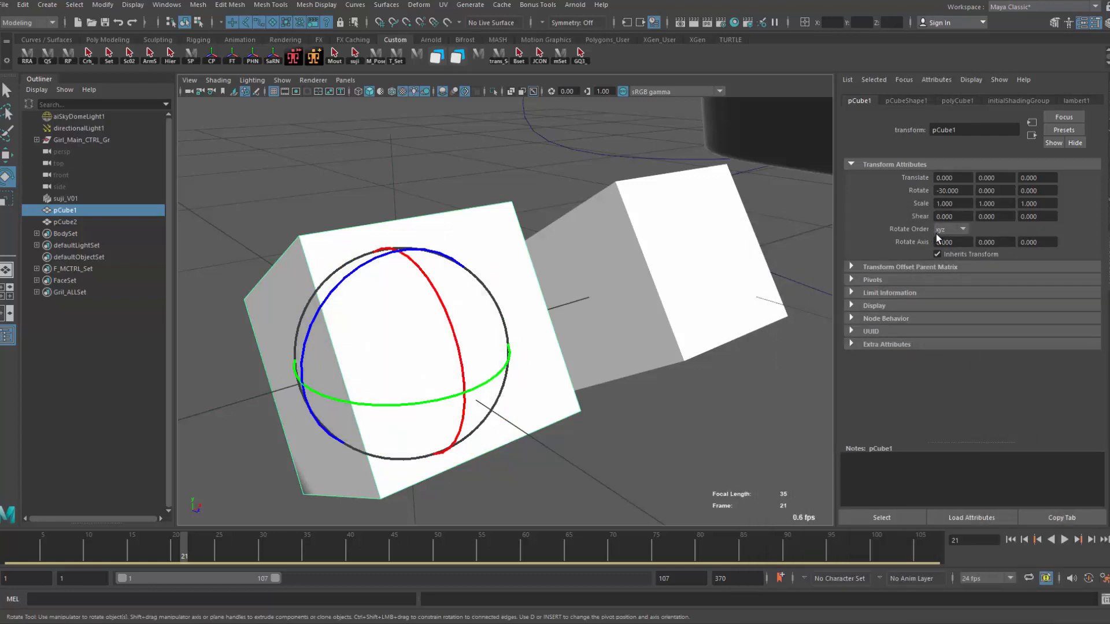
Step: Try rotating pCube1 slightly about its X axis and changing its Y rotation value, and undo both changes
click(960, 188)
click(457, 328)
mouse_move(459, 333)
mouse_down()
mouse_move(466, 318)
mouse_move(458, 329)
mouse_up()
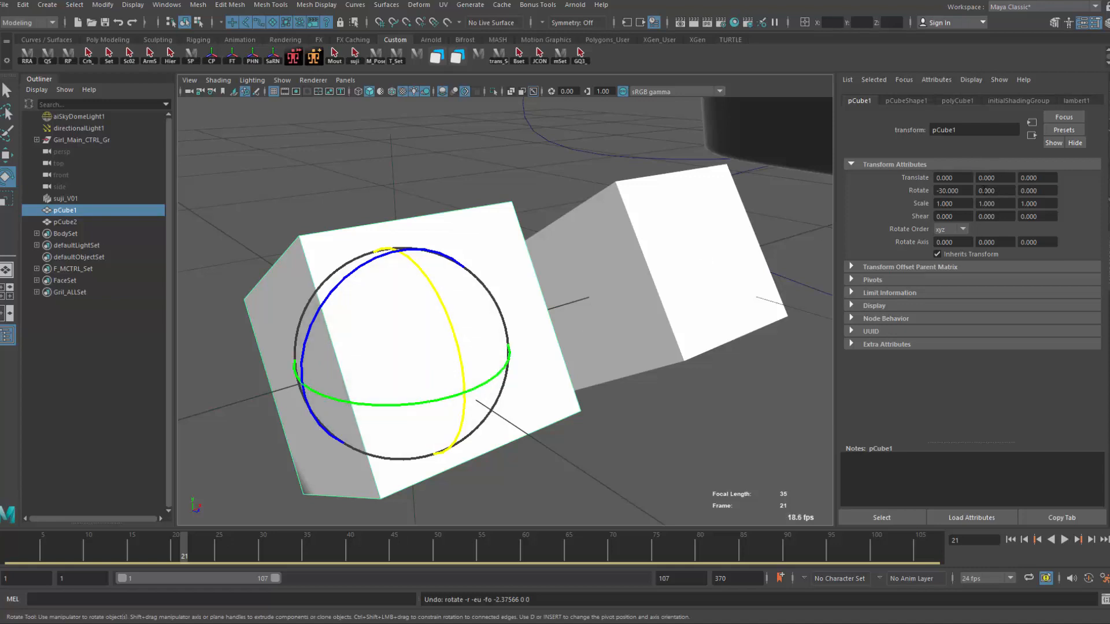
mouse_move(984, 190)
ctrl+mouse_down()
mouse_move(963, 191)
mouse_move(988, 190)
ctrl+mouse_up()
key(ctrl+z)
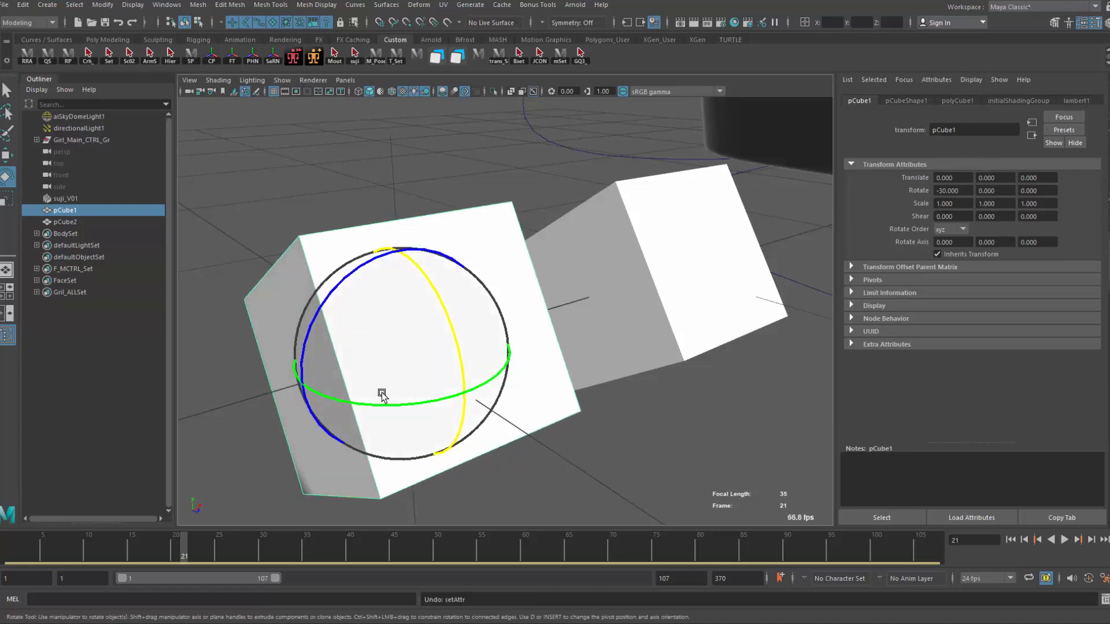
Step: Rotate pCube1 about its Y axis to about -81.76 degrees
drag(382, 395, 387, 339)
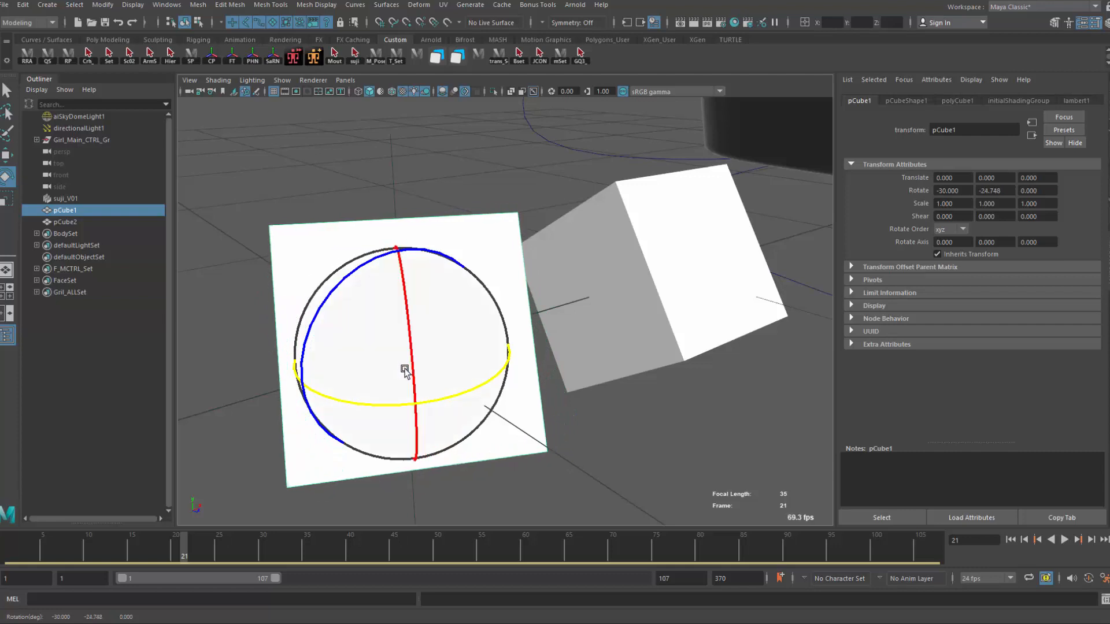
drag(396, 405, 303, 363)
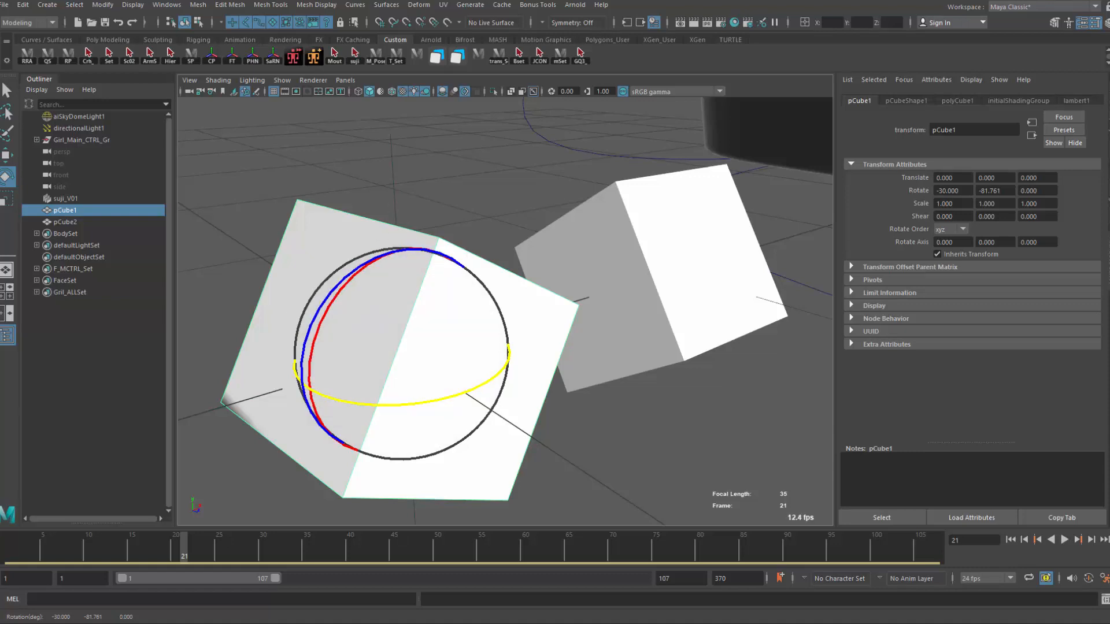
Step: Open the Rotate tool settings beside pCube1 and set the axis orientation to Object
double_click(7, 177)
drag(1109, 258, 697, 259)
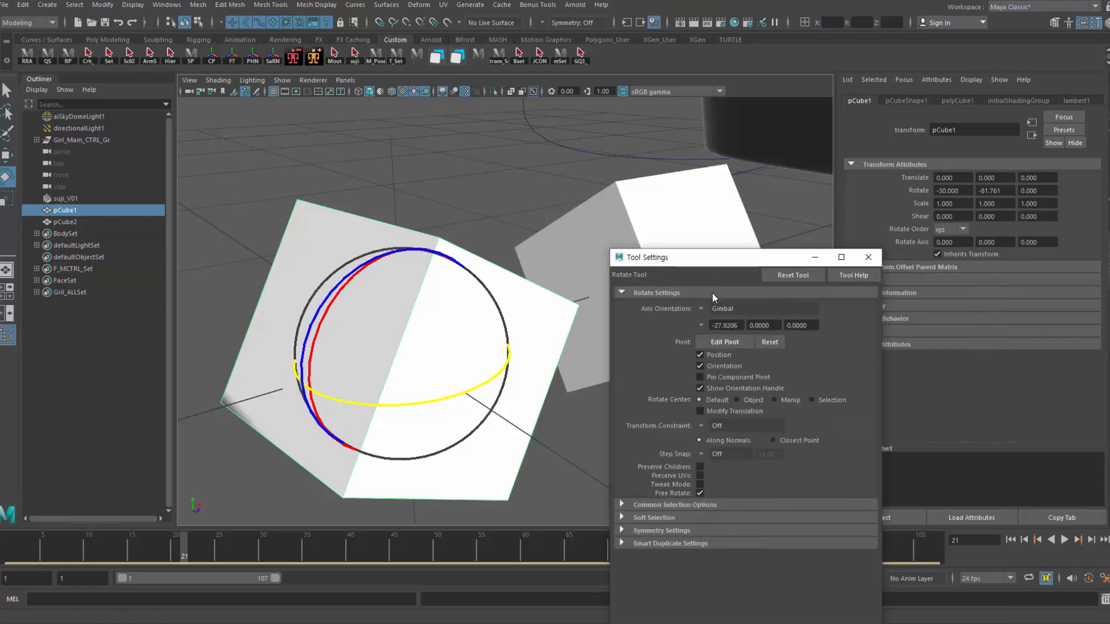
click(703, 309)
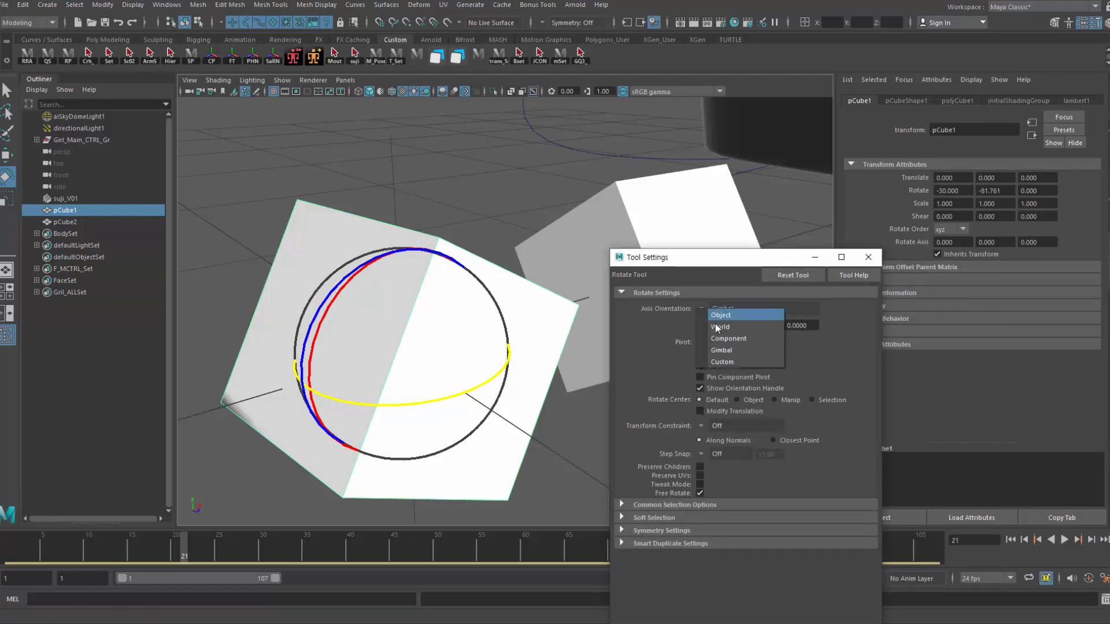
click(717, 321)
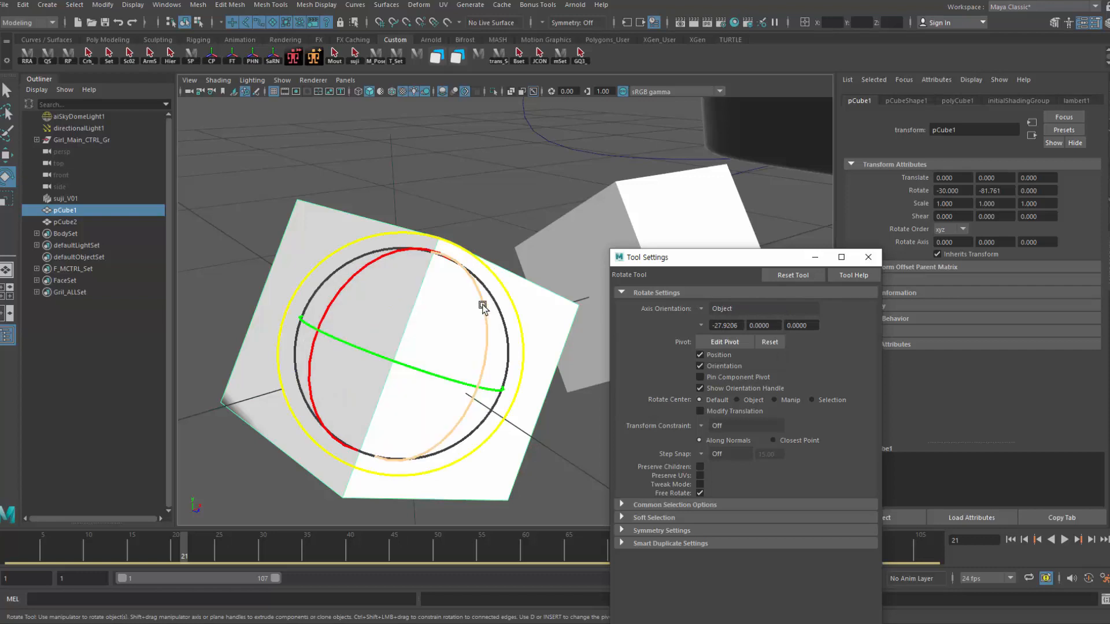
Step: Set the Rotate tool's axis orientation to World, try rotating pCube1 about the world X axis, and undo it
click(702, 310)
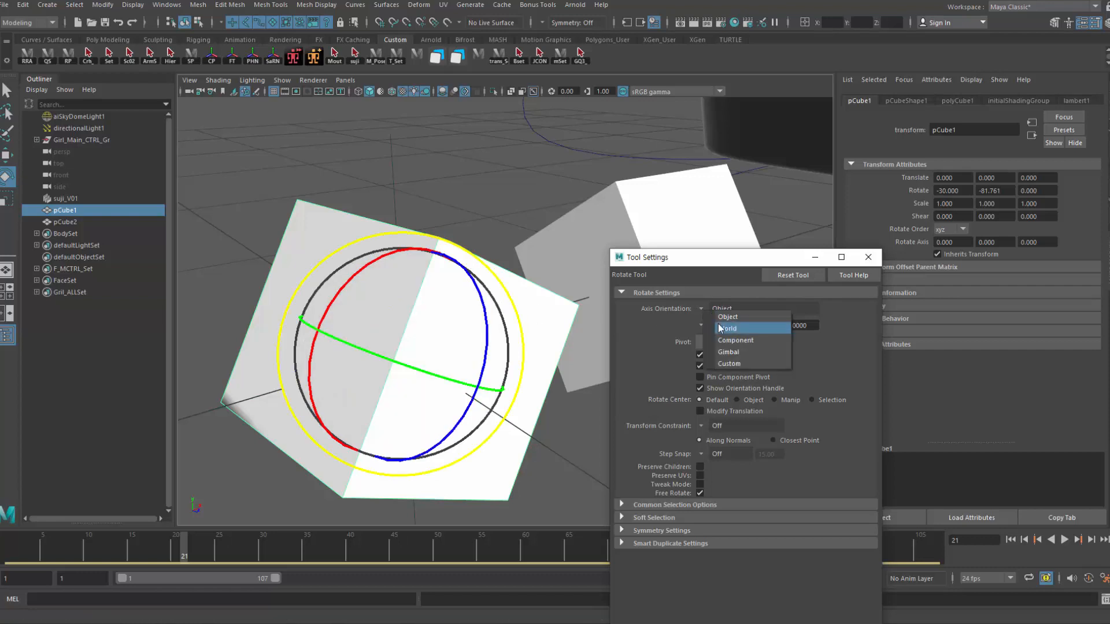
click(723, 325)
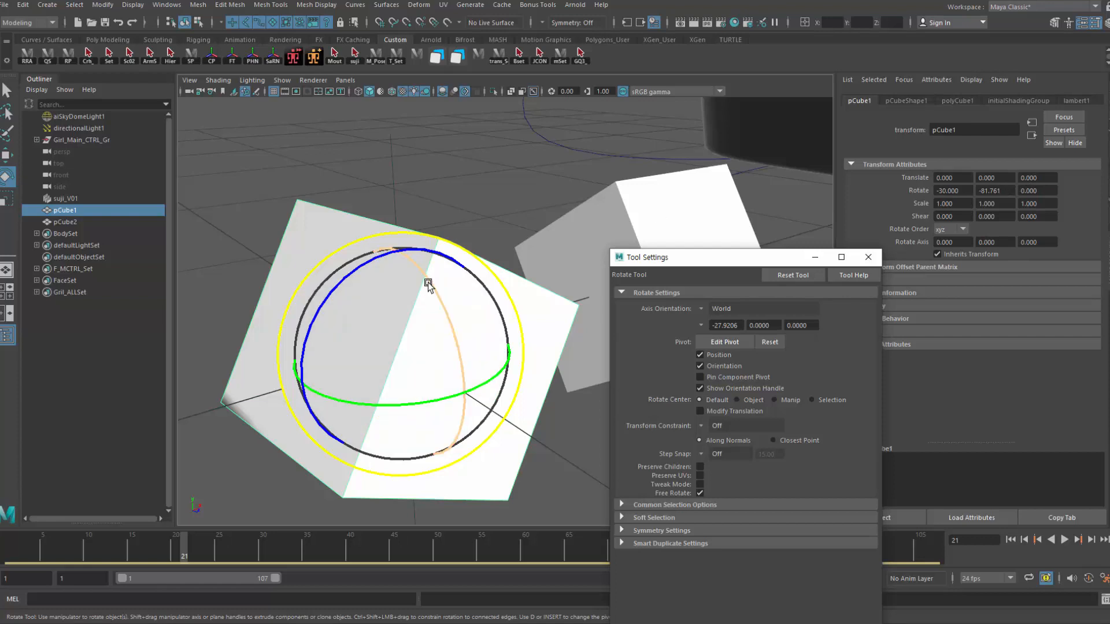
mouse_move(429, 280)
mouse_down()
mouse_move(433, 292)
mouse_move(429, 272)
mouse_move(429, 281)
mouse_up()
key(ctrl+z)
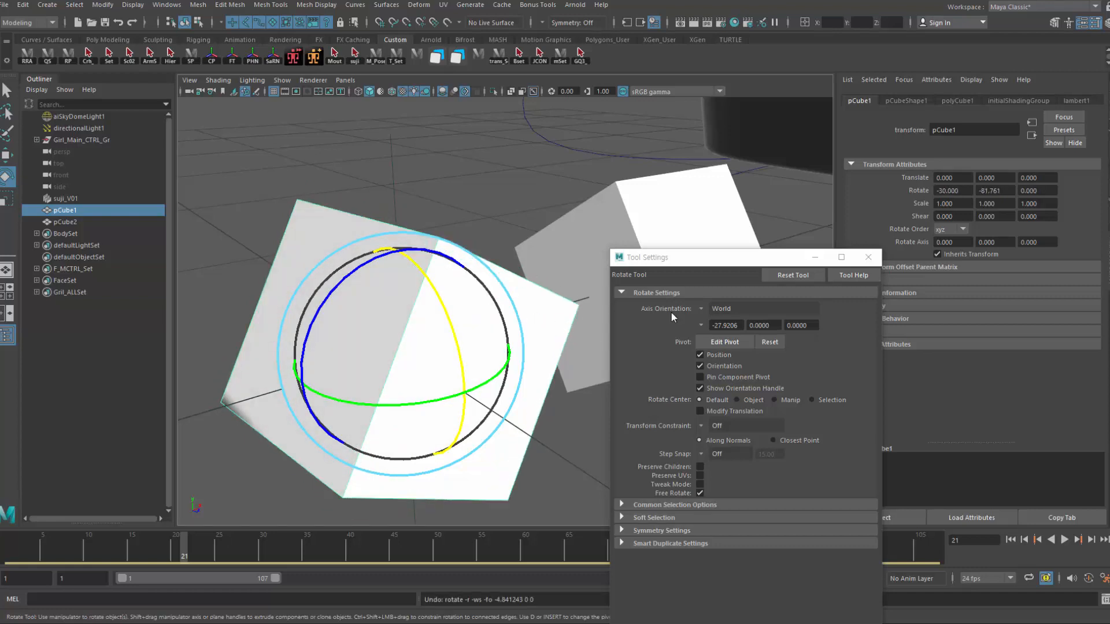
Step: Return the axis orientation to Gimbal, try rotating pCube1 about its Y and X axes, and undo those rotations
click(701, 310)
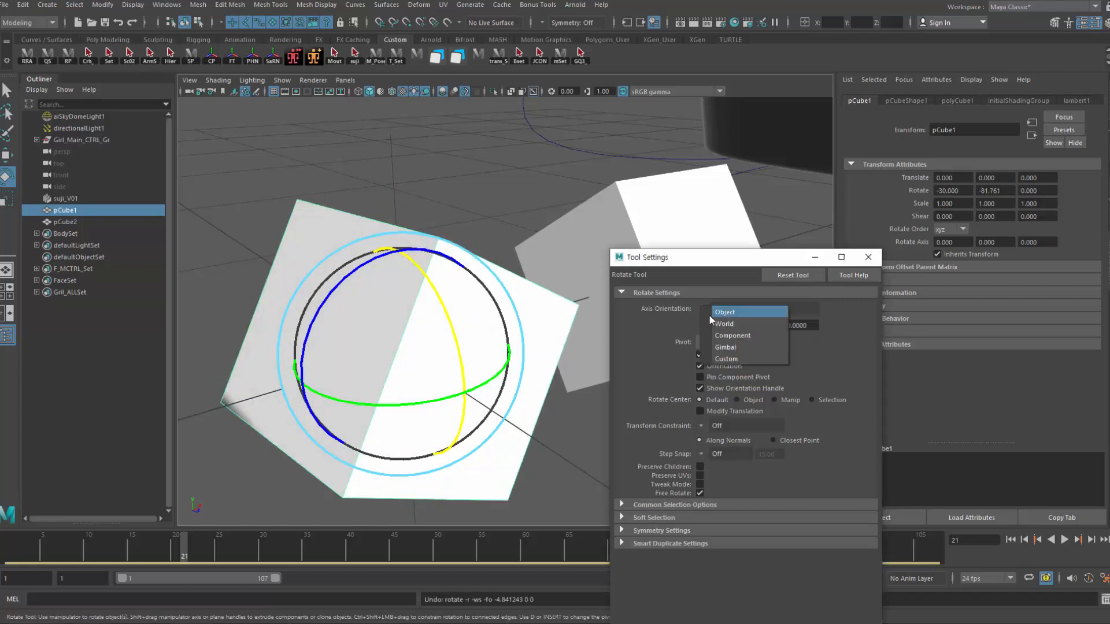
click(717, 348)
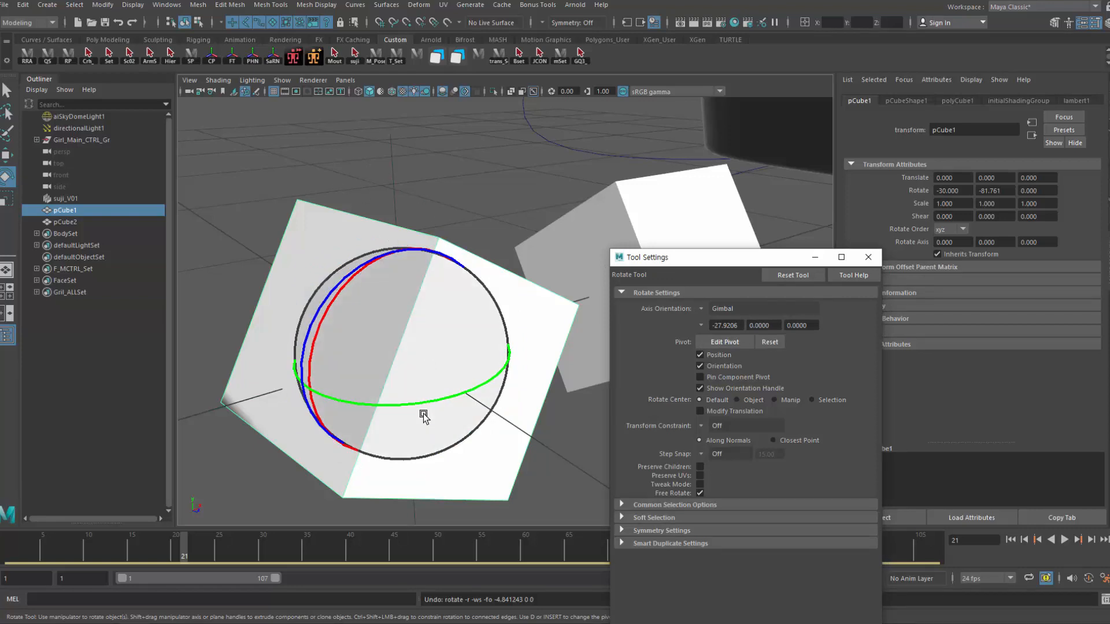
drag(418, 399, 484, 344)
drag(424, 299, 352, 315)
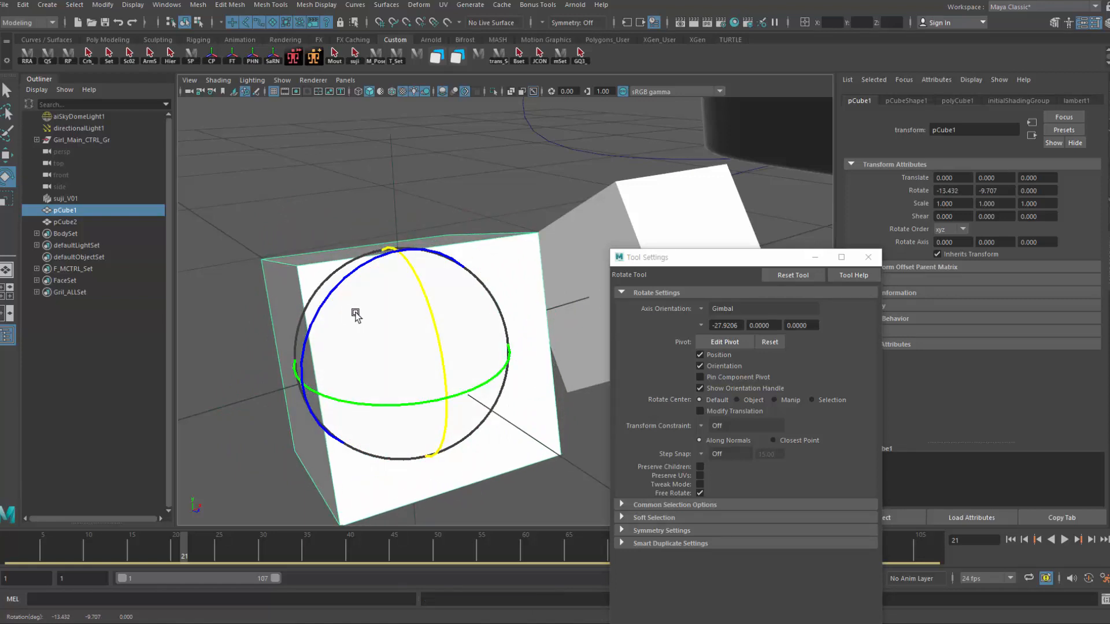
mouse_move(389, 398)
mouse_down()
mouse_move(324, 387)
mouse_move(390, 398)
mouse_up()
drag(429, 314, 426, 328)
key(ctrl+z)
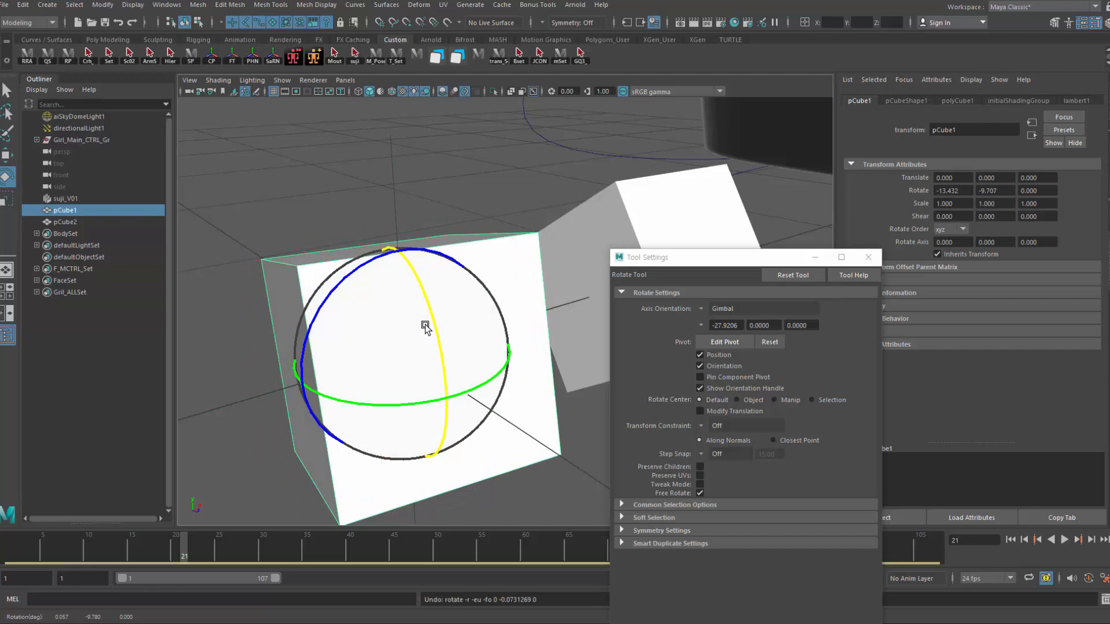
key(ctrl+z)
key(ctrl+z)
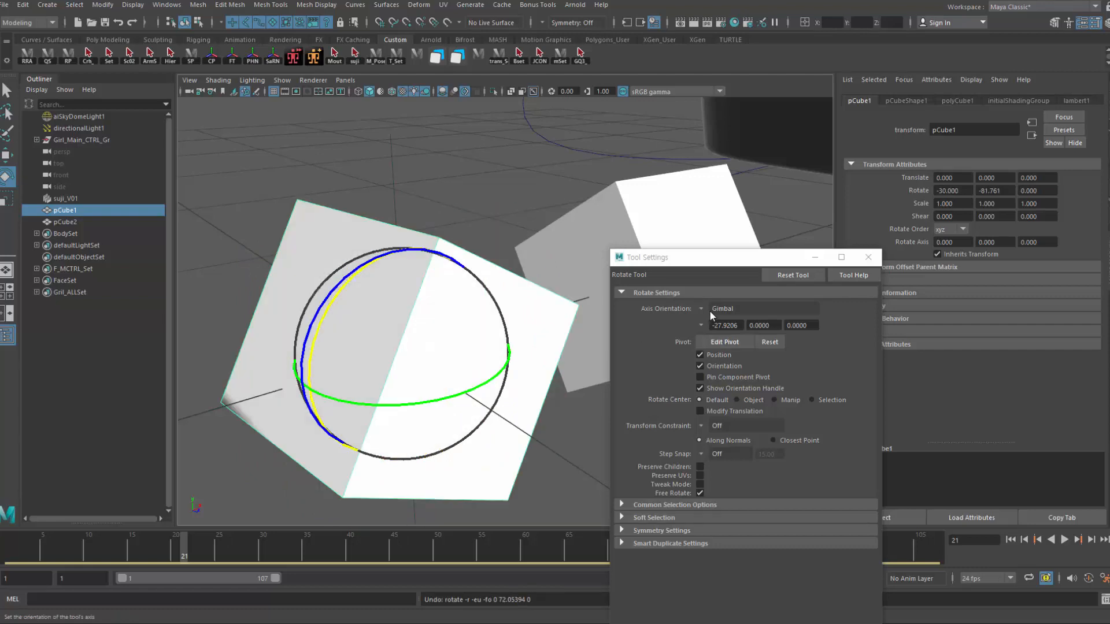
Step: Switch the Rotate tool's axis orientation to Object and from there to World to compare pCube1's rotation rings
click(703, 310)
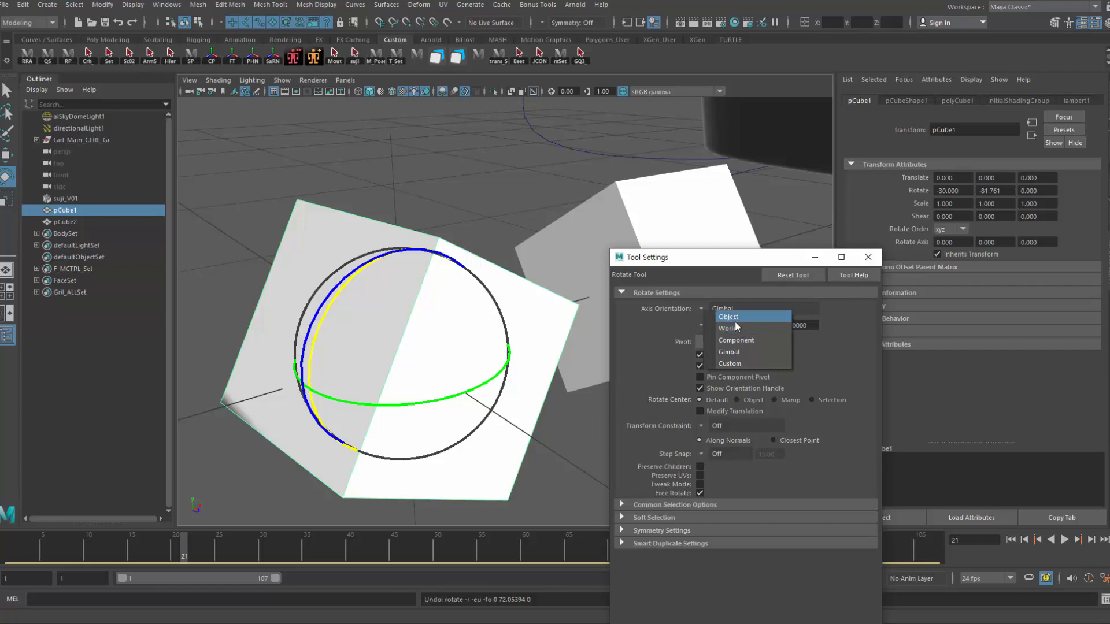
click(735, 322)
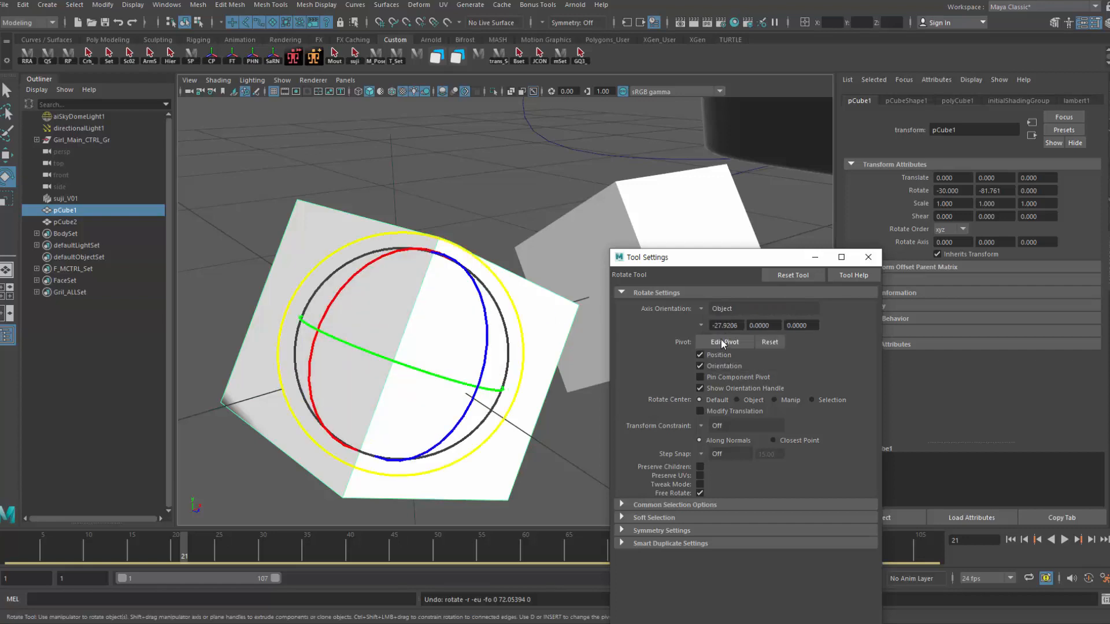
click(701, 313)
click(725, 330)
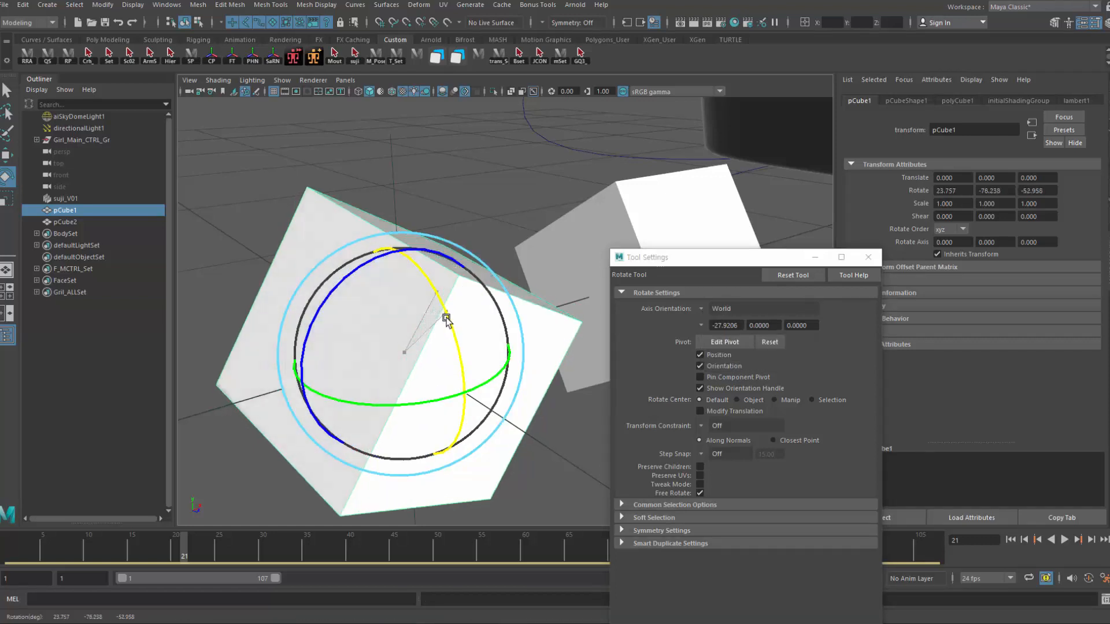
Step: Try rotating pCube1 about the world X axis, check its X, Y and Z rotation values, and undo the rotation
mouse_move(445, 318)
mouse_down()
mouse_move(441, 303)
mouse_move(452, 346)
mouse_move(434, 286)
mouse_move(451, 335)
mouse_up()
double_click(944, 192)
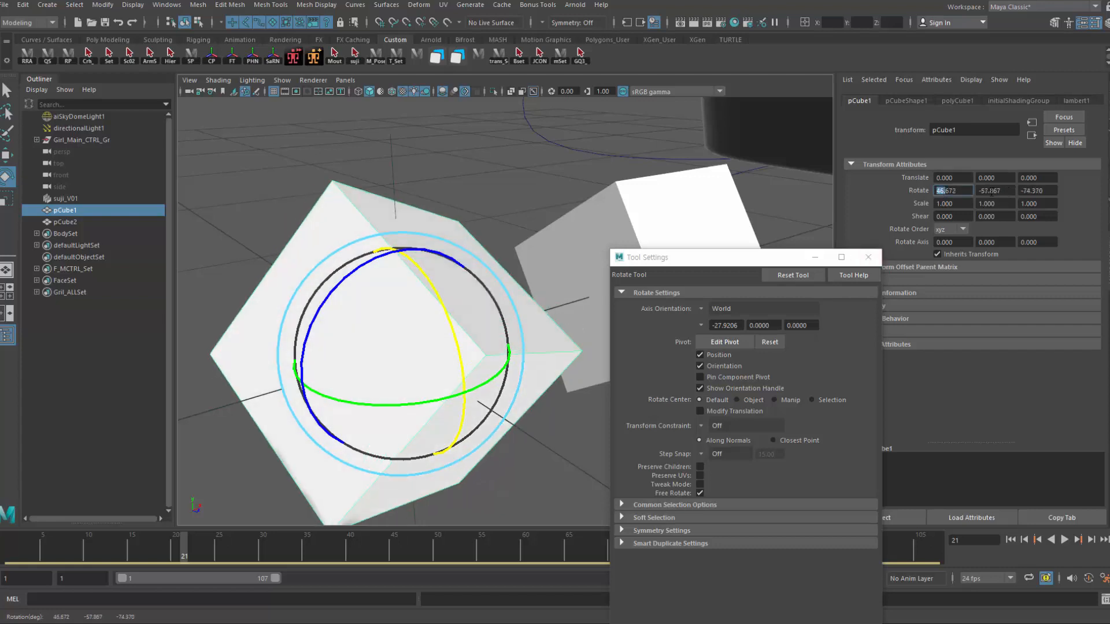
key(Tab)
key(Tab)
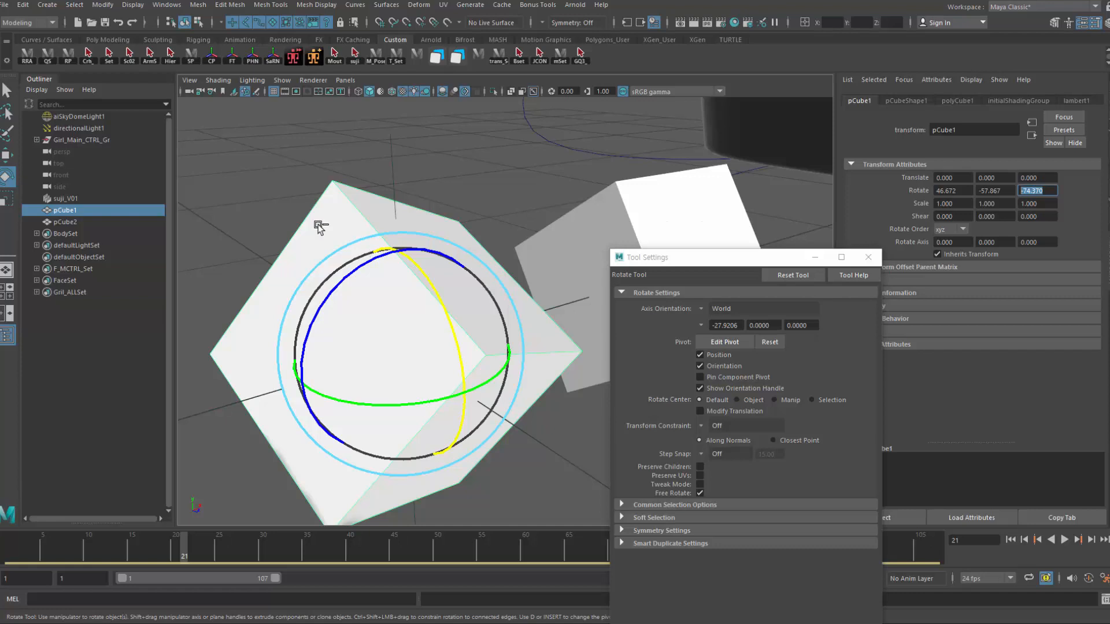
click(283, 207)
key(ctrl+z)
key(ctrl+z)
key(ctrl+z)
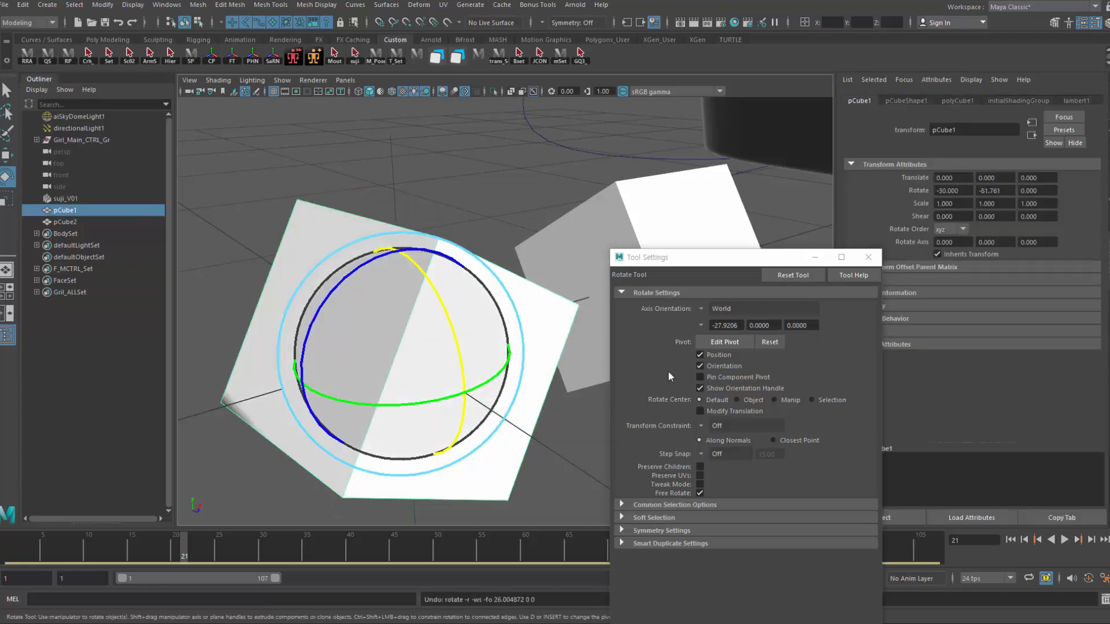
Step: Set the axis orientation to Object, try rotating pCube1 about its object Z axis, undo it, and check the rotation values
click(701, 309)
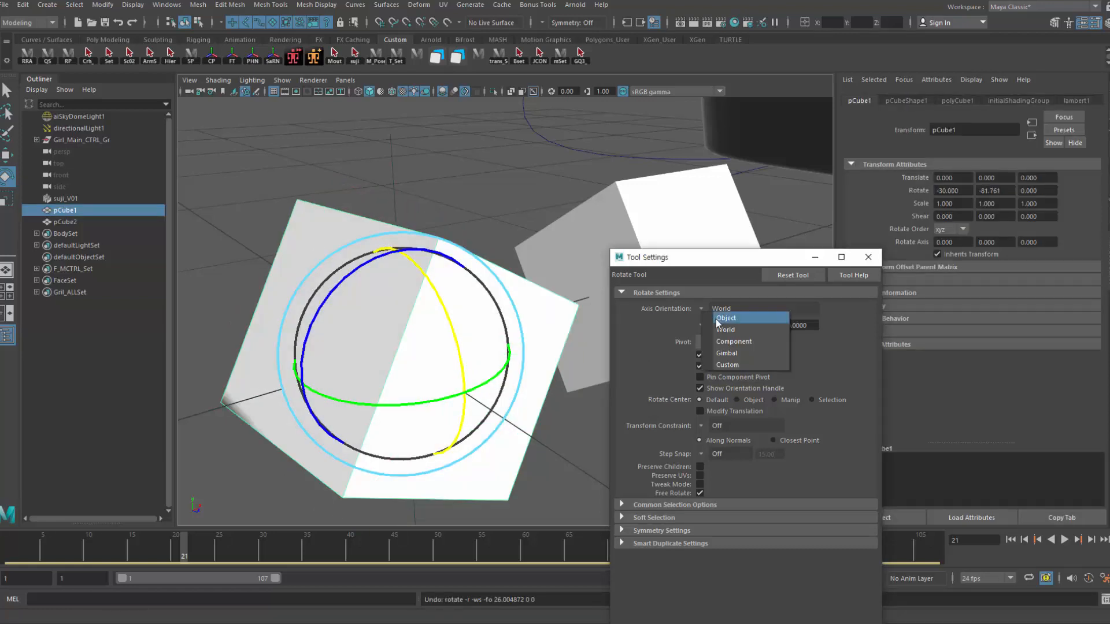
click(718, 319)
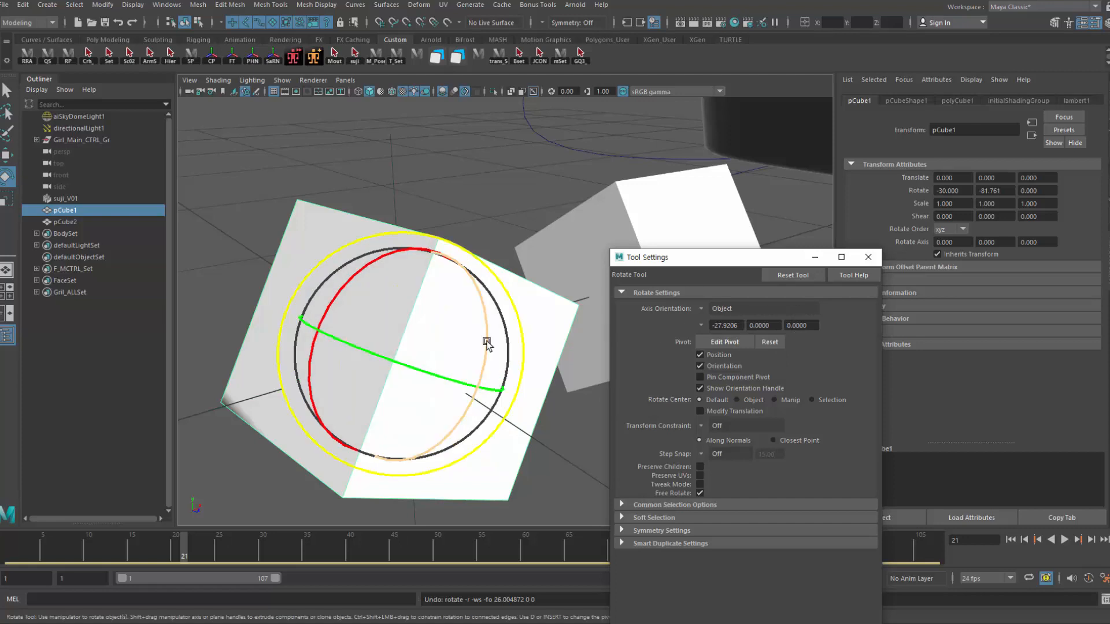
drag(487, 343, 457, 381)
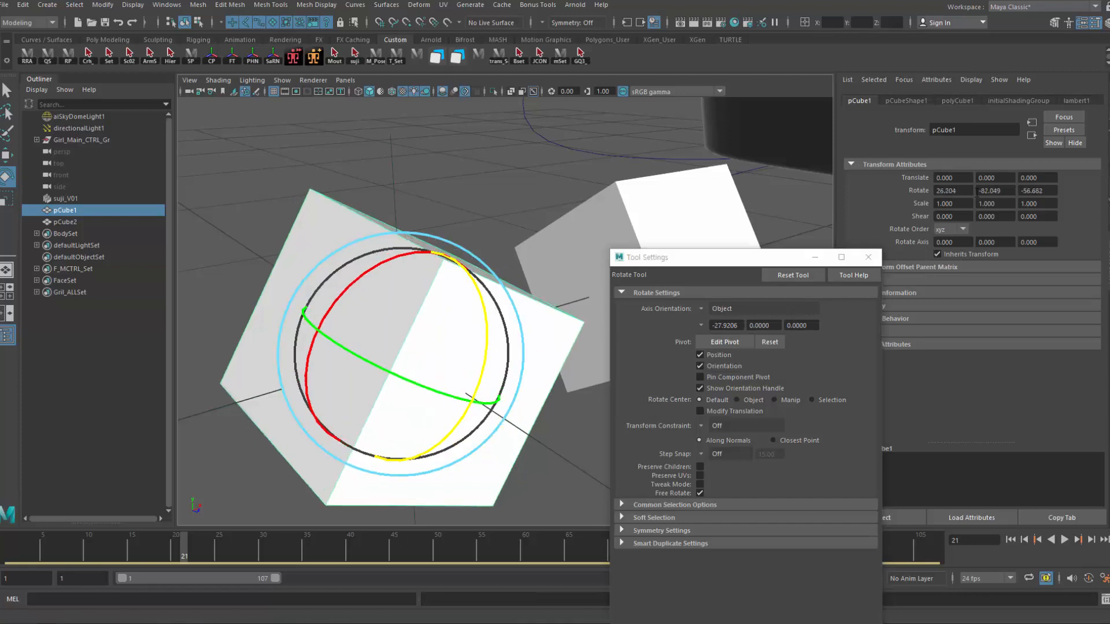
key(ctrl+z)
drag(953, 191, 920, 198)
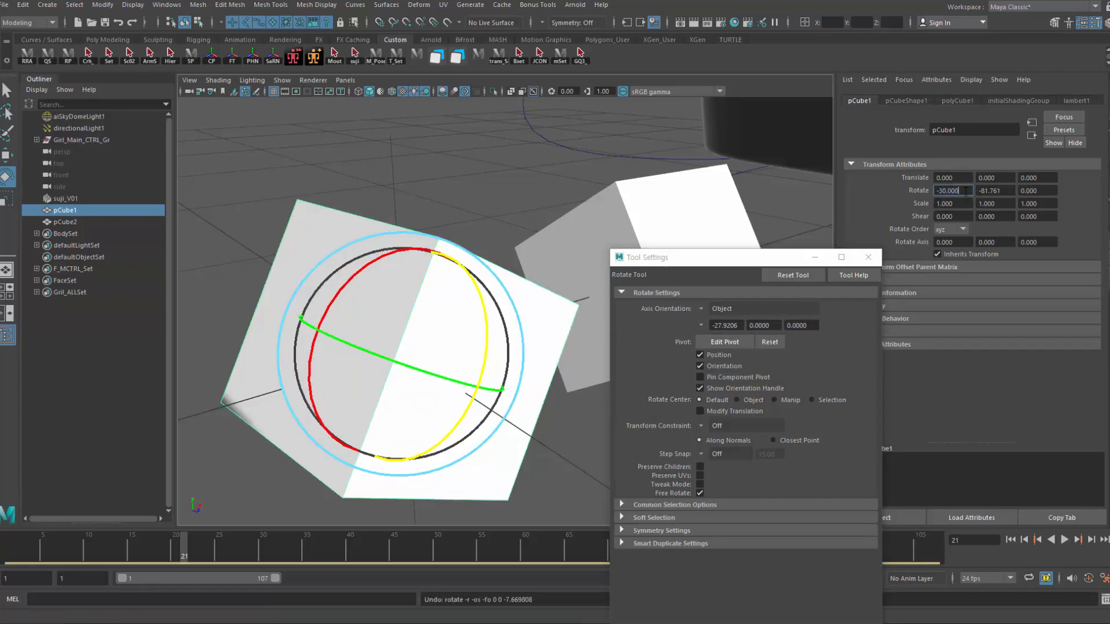
click(999, 191)
key(Tab)
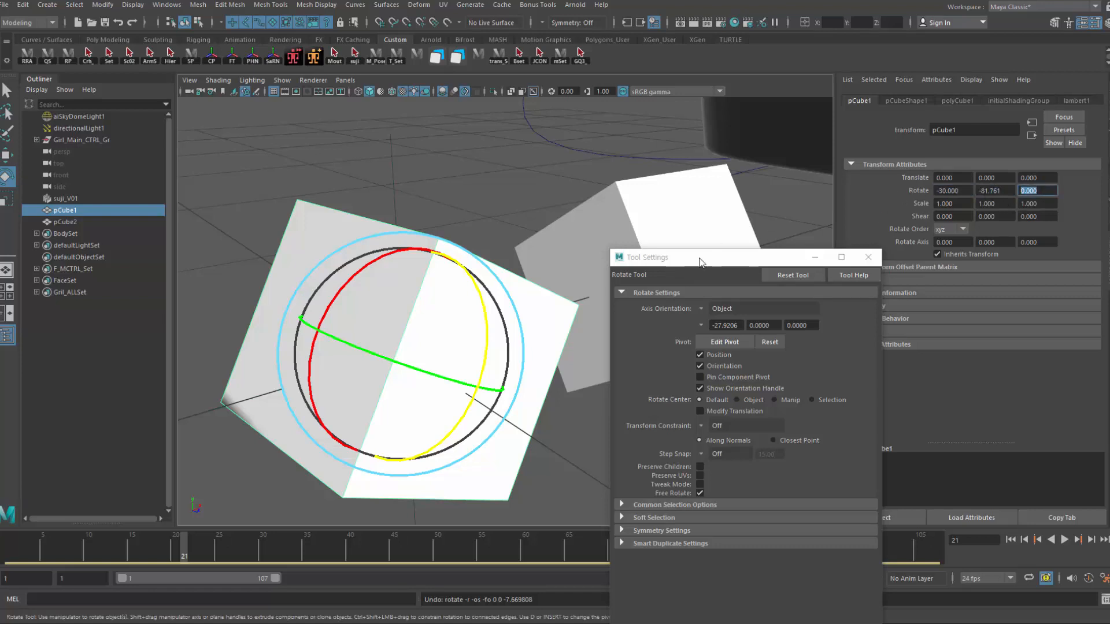
Step: Return the axis orientation to Gimbal, try rotating pCube1 about only its Z axis, and undo each rotation
click(702, 308)
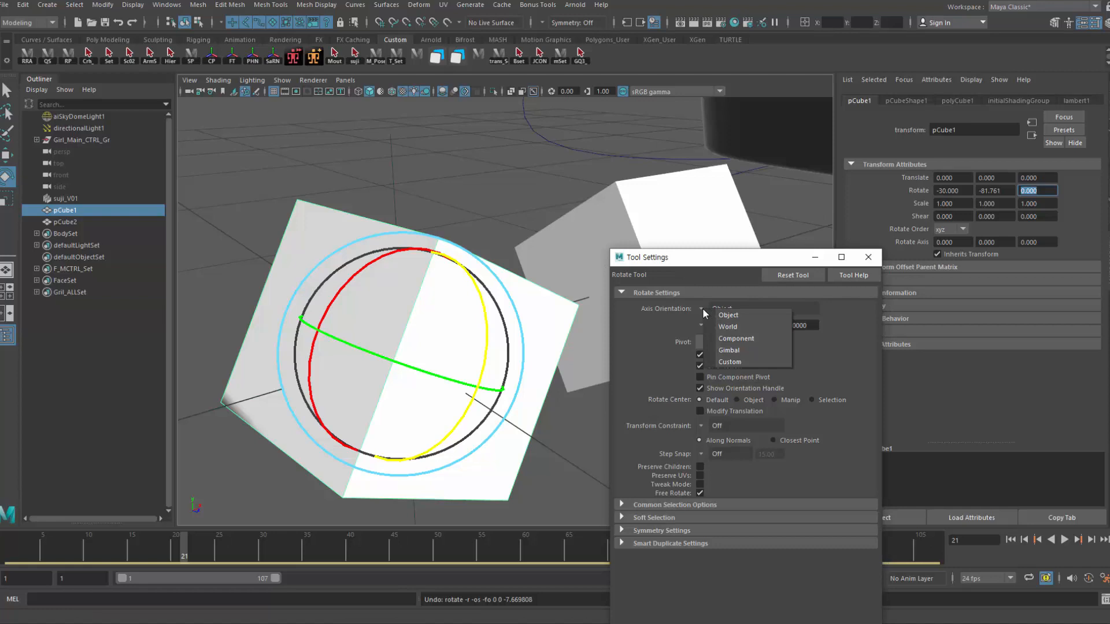
click(730, 351)
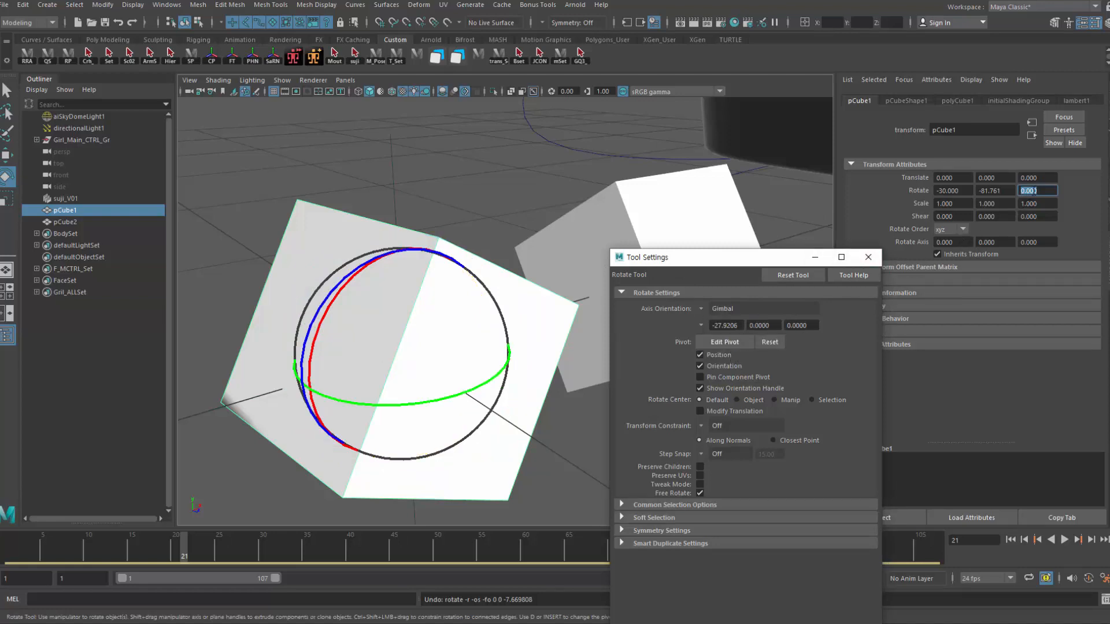
ctrl+drag(1035, 191, 477, 267)
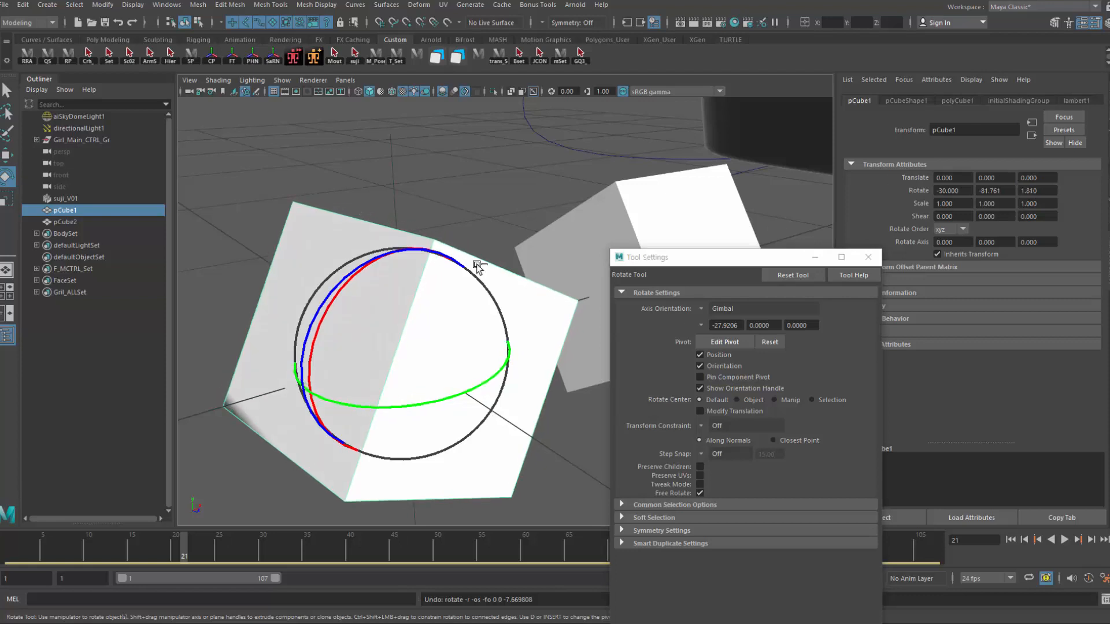
mouse_move(314, 307)
mouse_down()
mouse_move(332, 370)
mouse_move(319, 327)
mouse_move(302, 331)
mouse_move(303, 370)
mouse_move(342, 258)
mouse_move(318, 405)
mouse_move(364, 300)
mouse_move(359, 322)
mouse_move(329, 318)
mouse_up()
key(ctrl+z)
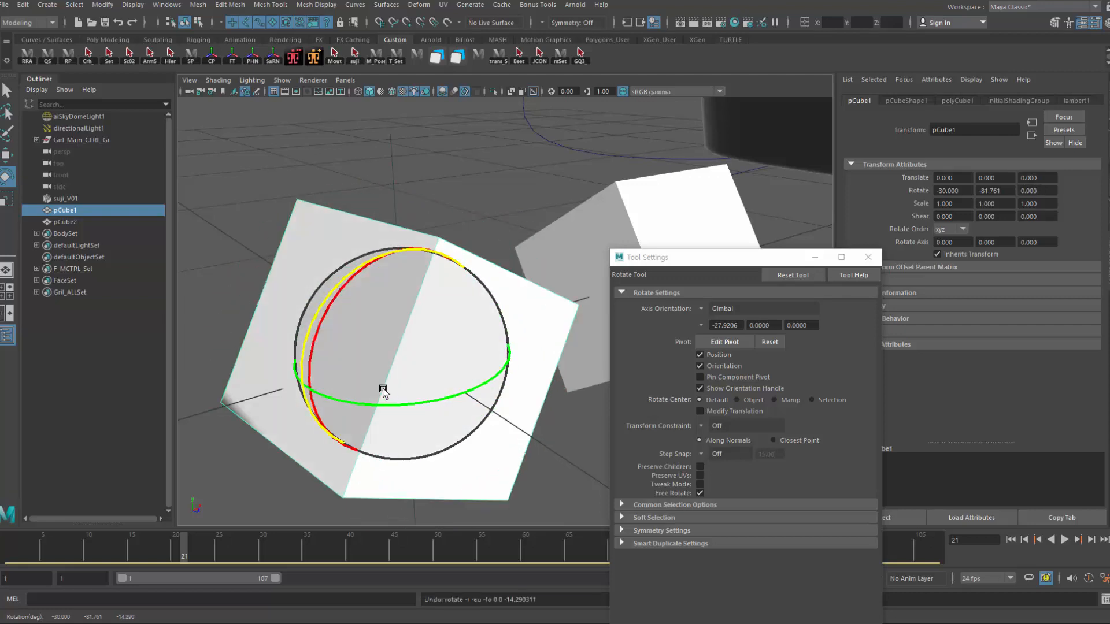
drag(328, 331, 385, 406)
key(ctrl+z)
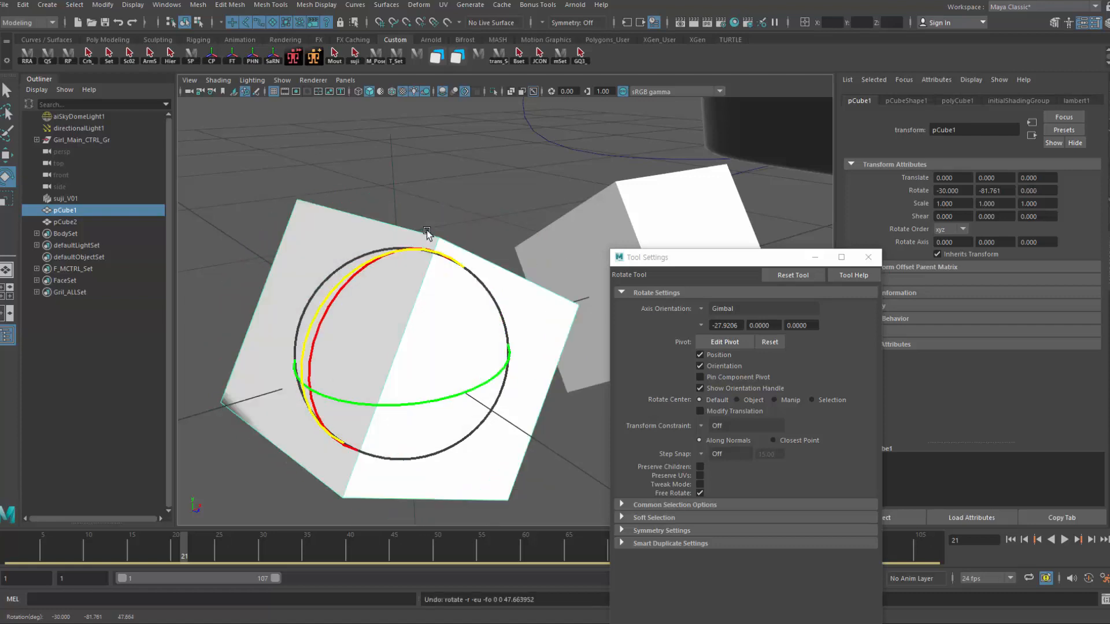
Step: Select pCube2, undo its slight X rotation change, and move the tool settings window clear of the cube and its transform attributes
click(696, 234)
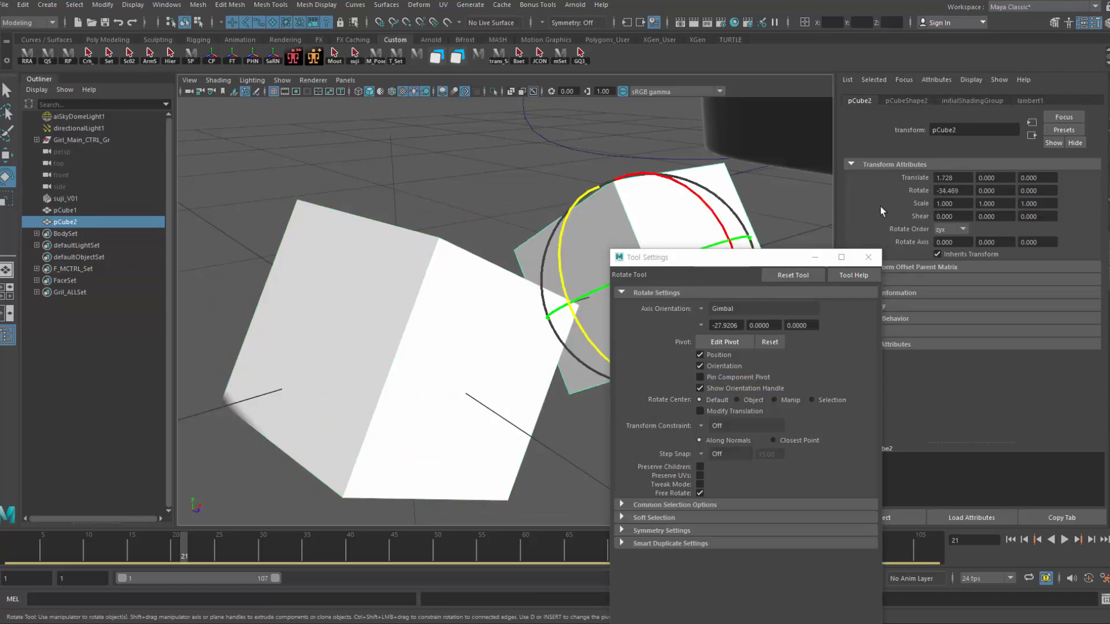
key(ctrl+z)
drag(702, 260, 864, 334)
drag(576, 83, 874, 302)
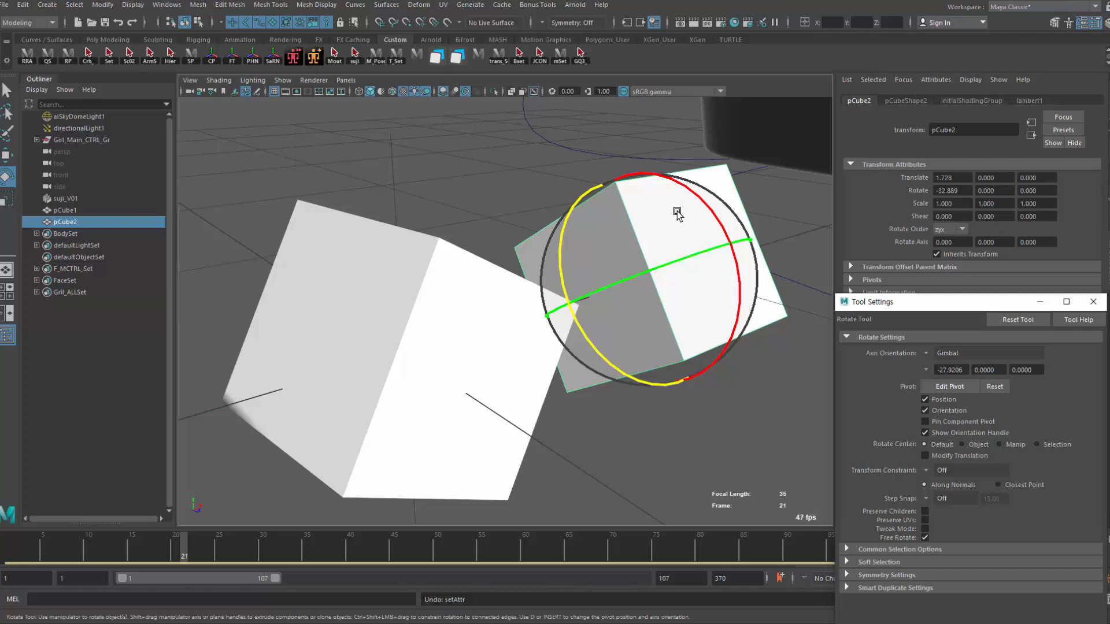
Step: Change pCube2's rotate order to xyz
click(946, 227)
click(946, 242)
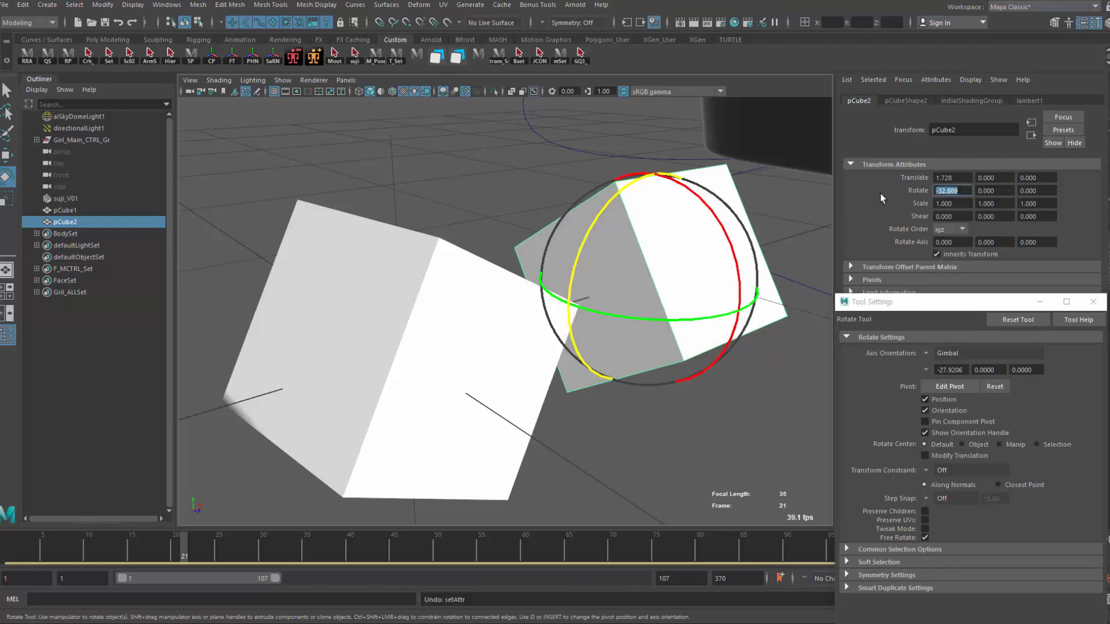
Step: Reset pCube2's X rotation to 0 and rotate the cube about its Y axis to about -10.25 degrees
drag(743, 272, 716, 251)
key(ctrl+z)
drag(632, 317, 607, 309)
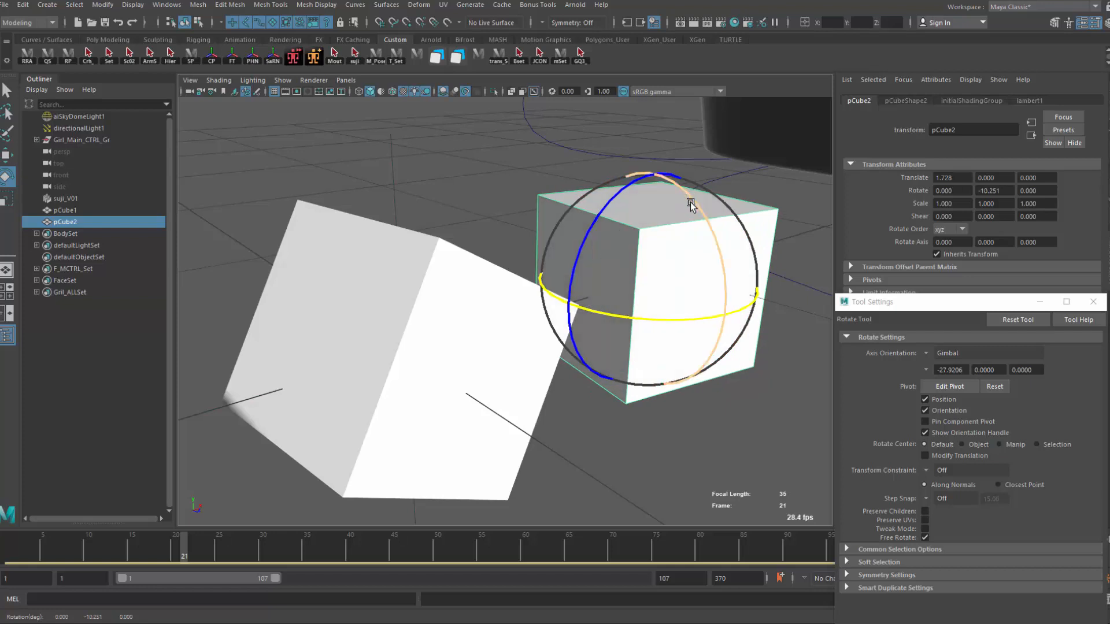
Step: Rotate pCube2 about its Y axis to about -14.5 degrees and about its Z axis to about 13.5 degrees
mouse_move(637, 317)
mouse_down()
mouse_move(619, 314)
mouse_move(630, 315)
mouse_up()
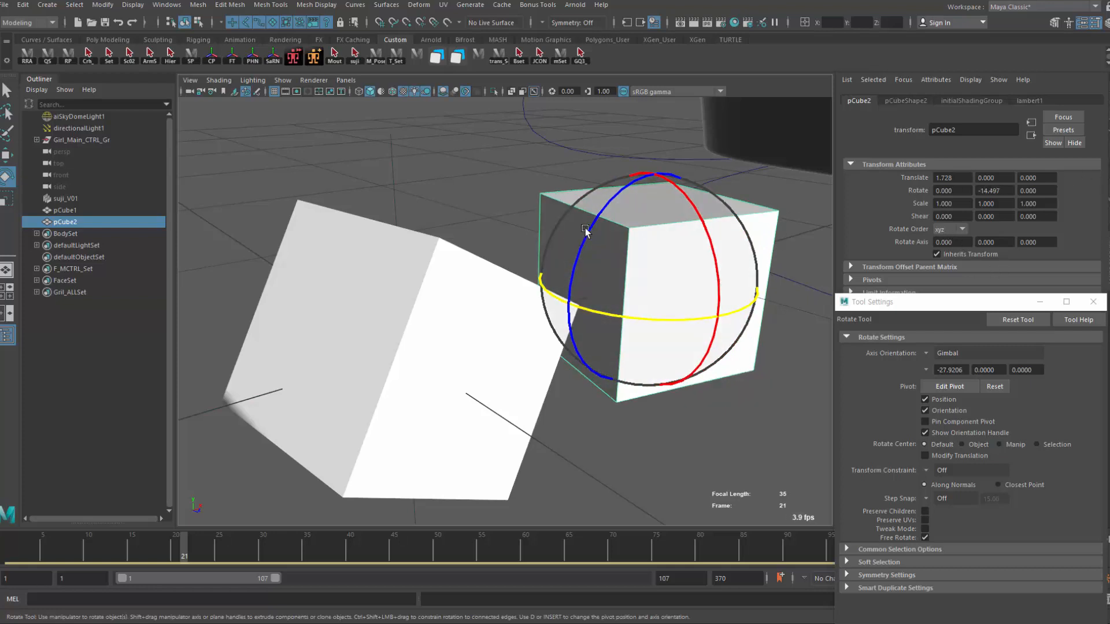
mouse_move(572, 277)
mouse_down()
mouse_move(581, 258)
mouse_move(585, 290)
mouse_move(620, 212)
mouse_move(586, 293)
mouse_up()
drag(653, 343, 578, 249)
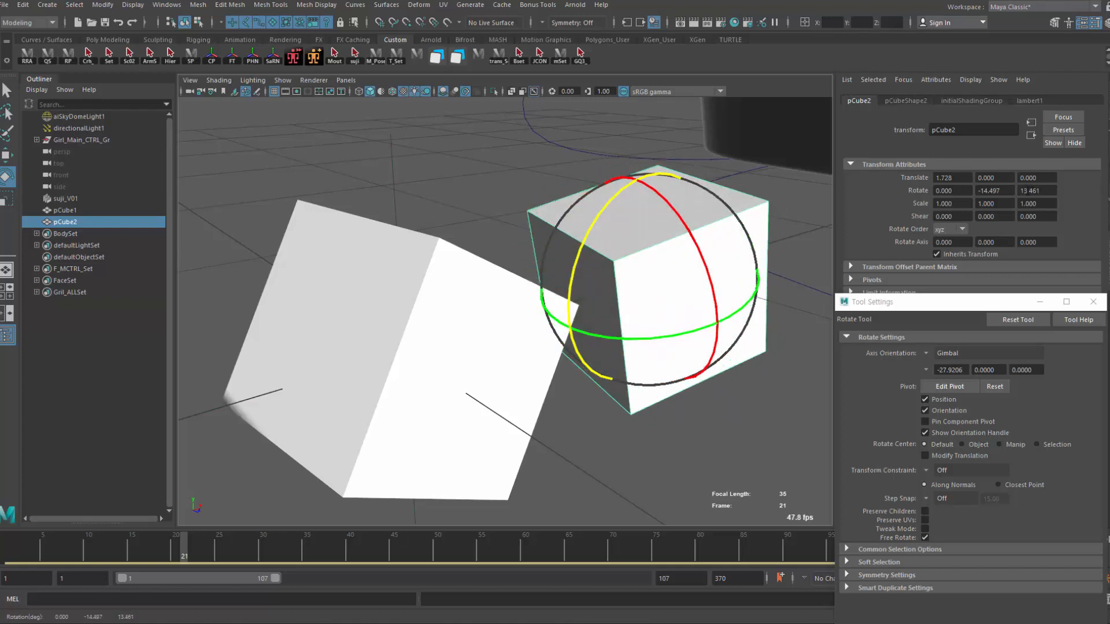
Step: Select the FK control of the character's right shoulder, and close the Rotate tool's settings
alt+right_drag(580, 287, 424, 237)
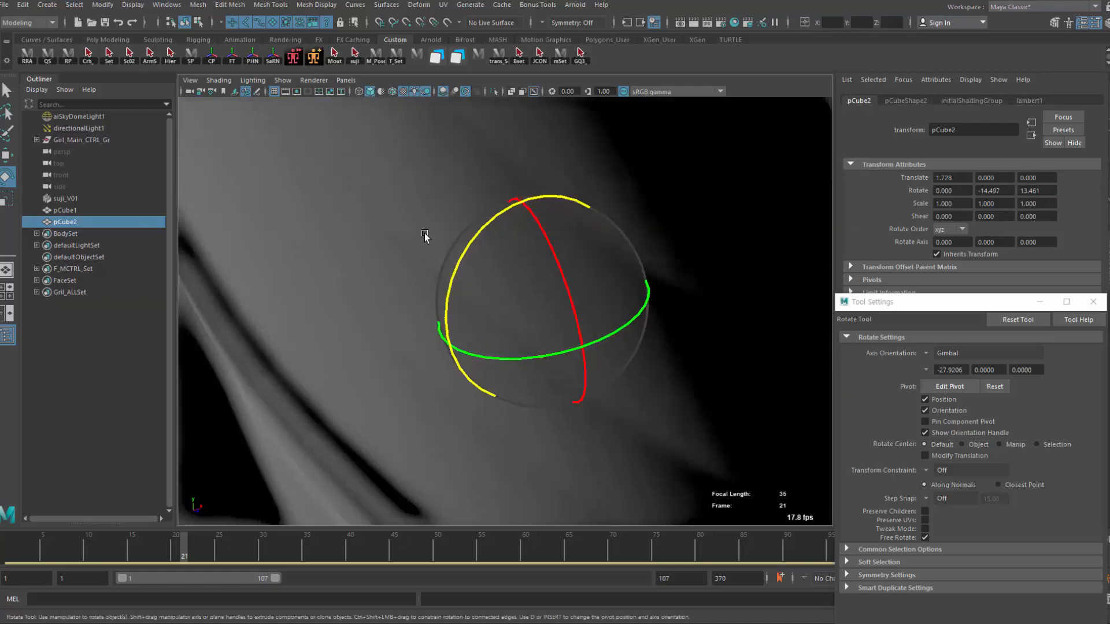
alt+drag(424, 237, 515, 327)
alt+middle_drag(448, 173, 446, 377)
alt+right_drag(446, 377, 353, 347)
alt+middle_drag(404, 115, 397, 370)
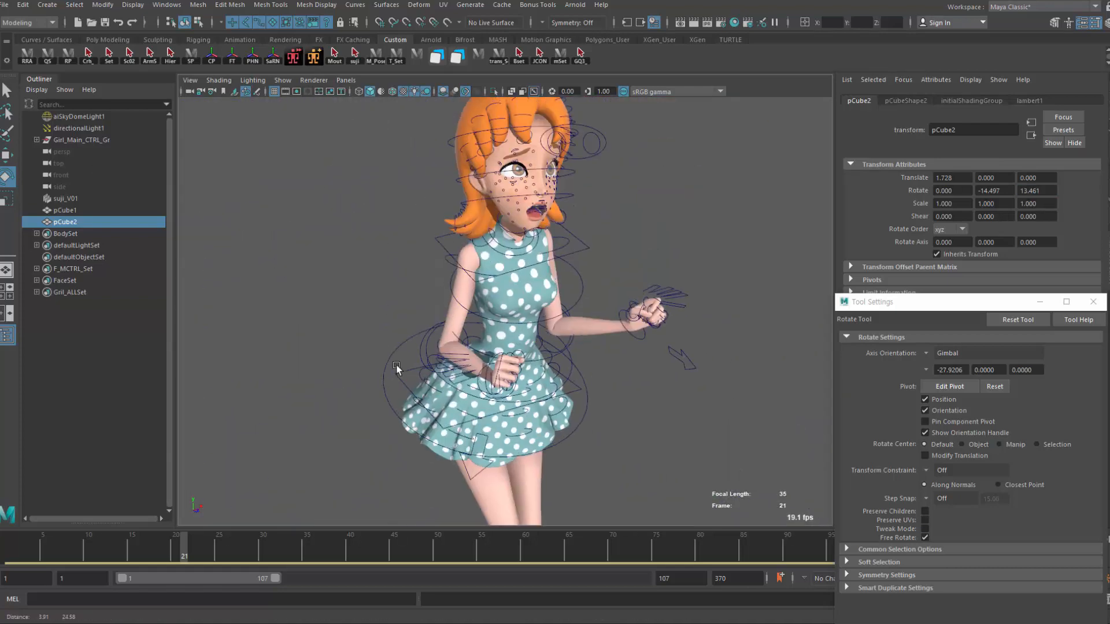
alt+drag(396, 371, 300, 366)
alt+right_drag(301, 365, 414, 322)
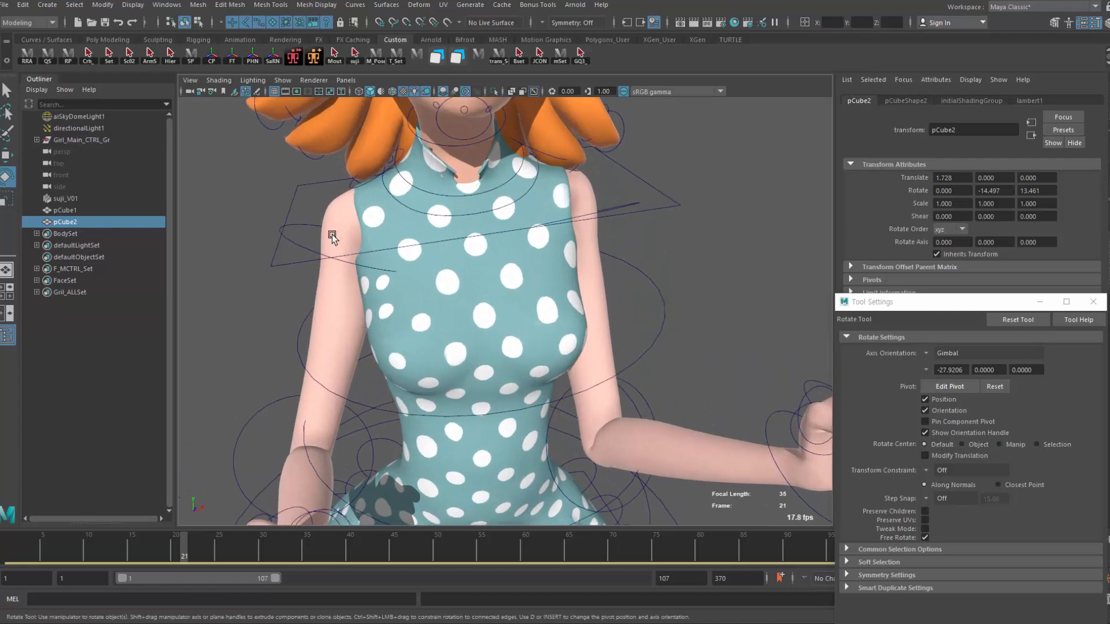
click(300, 246)
alt+drag(294, 243, 316, 242)
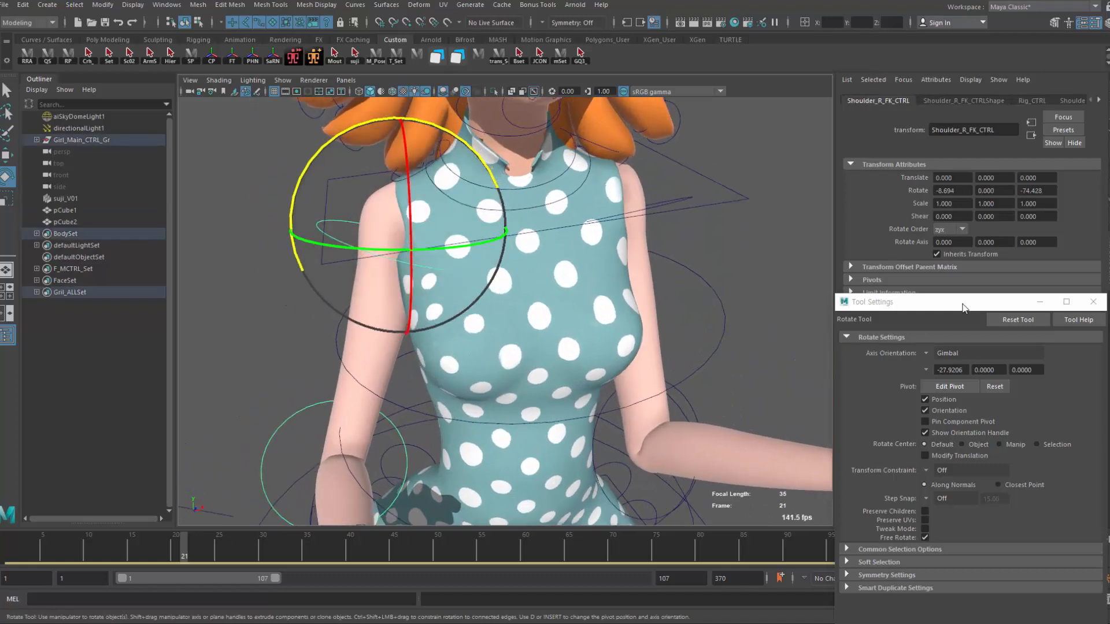
click(965, 304)
drag(948, 314, 901, 329)
click(1040, 330)
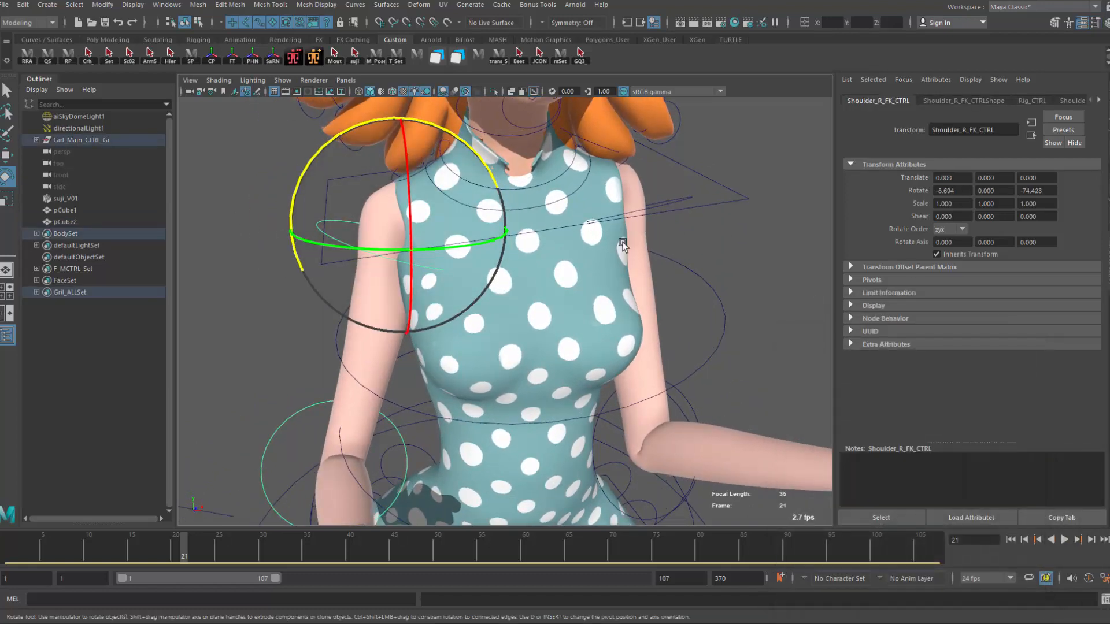
Step: Check the rotate order of the left shoulder's FK control, and reselect the right shoulder's FK control
alt+middle_drag(674, 196, 660, 199)
click(659, 200)
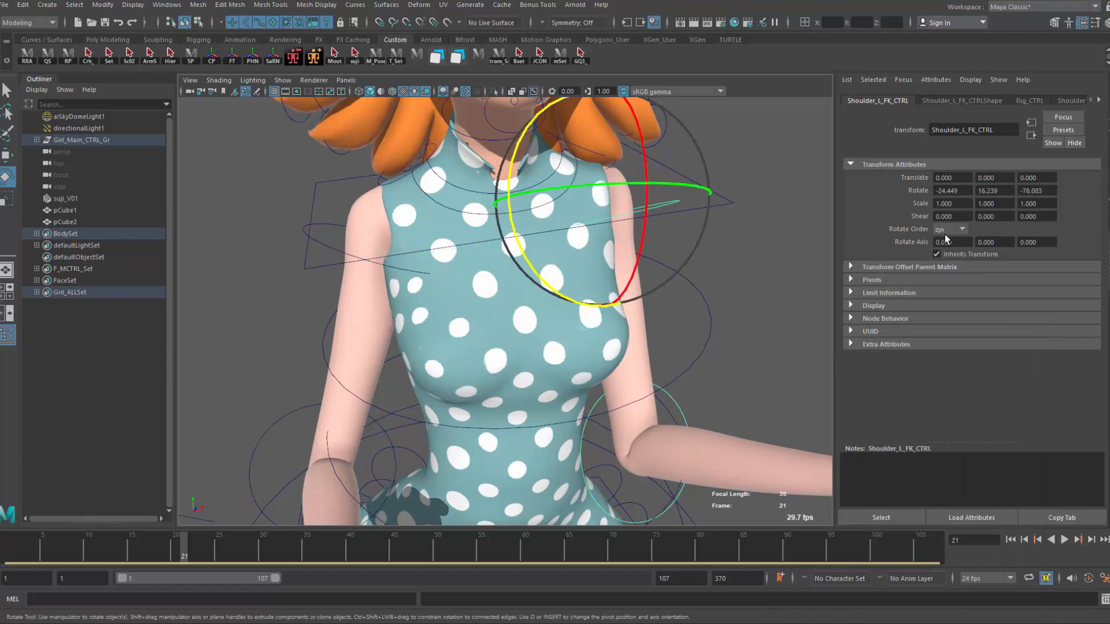
click(324, 248)
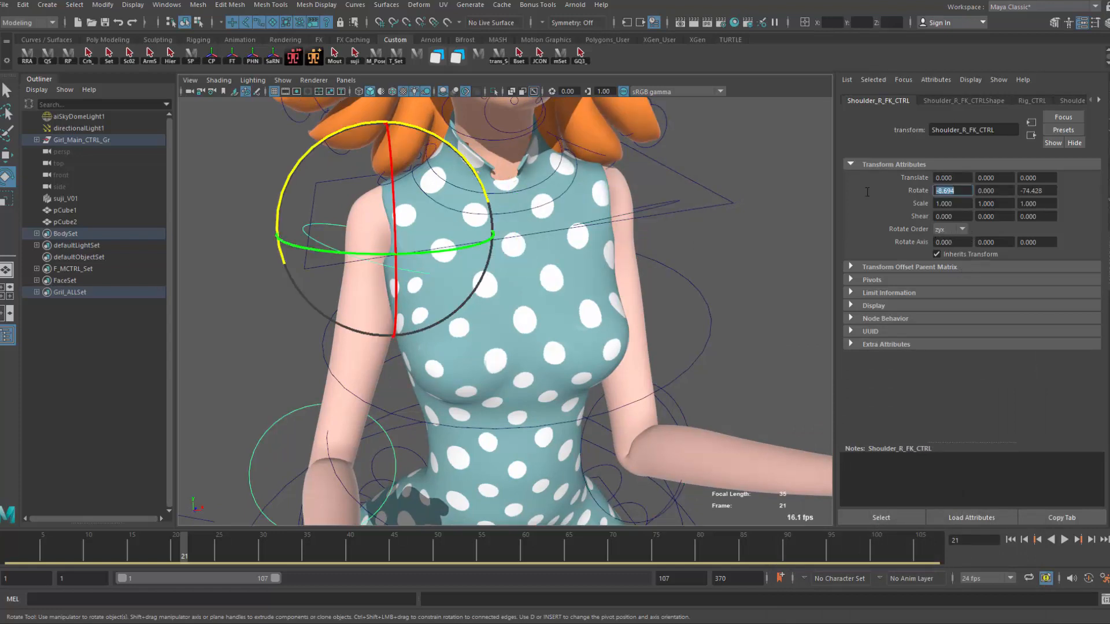
Step: Set the right shoulder control's rotation to 0, 0, 8 and change its rotate order to xyz
text(0)
key(Return)
text(8)
key(Return)
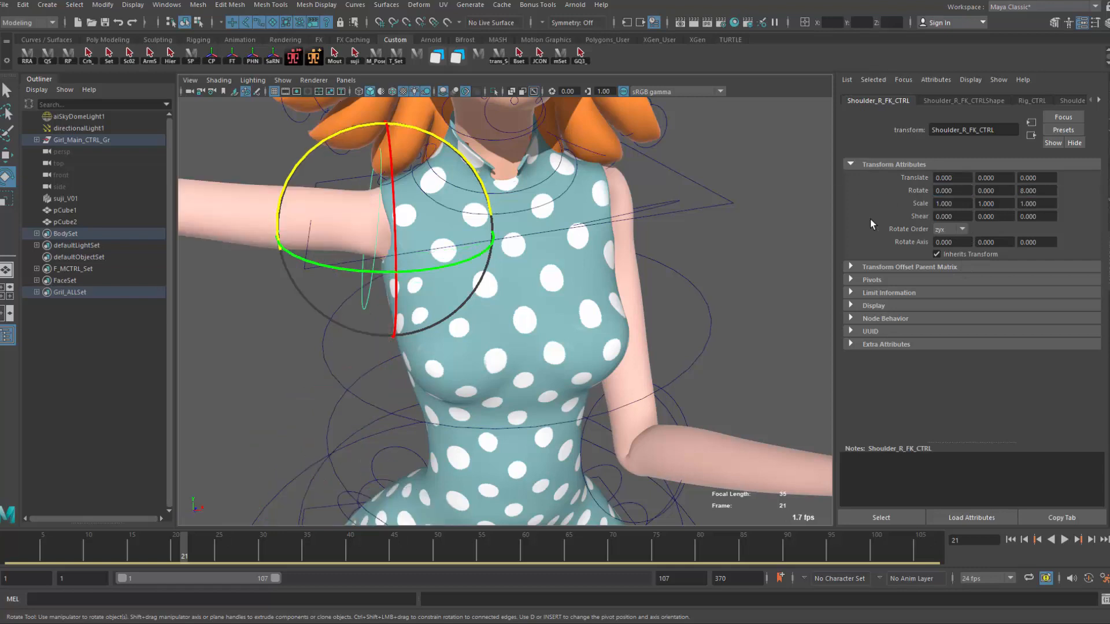
click(940, 229)
click(948, 243)
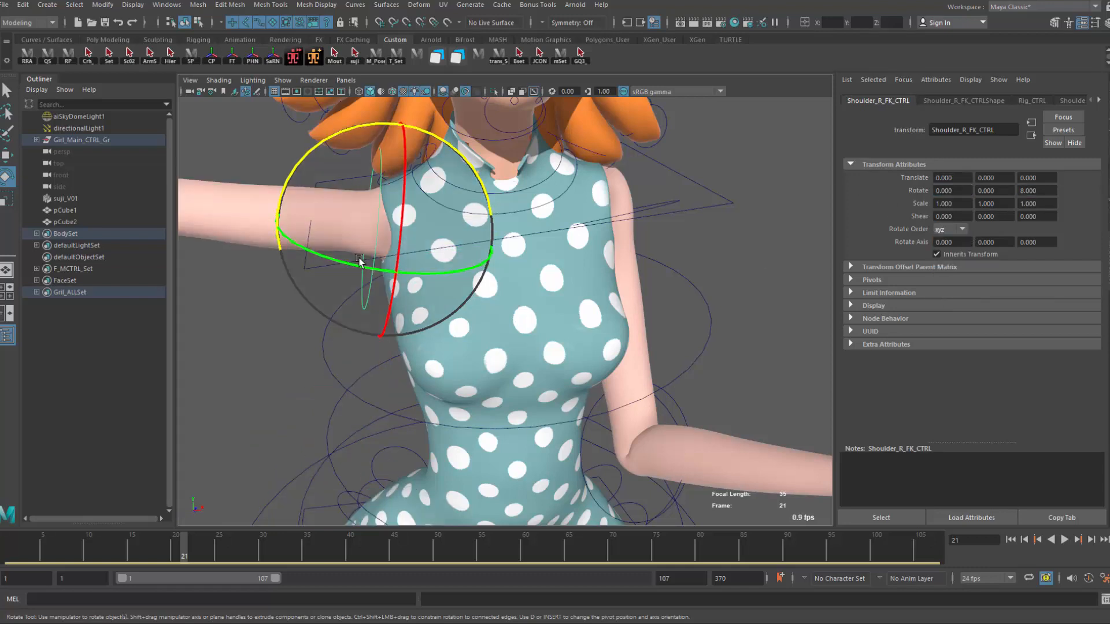
Step: Rotate the right shoulder control about Z to about -70.6 degrees and about Y to about -71.4 degrees, undoing a first Z attempt
alt+drag(312, 282, 347, 286)
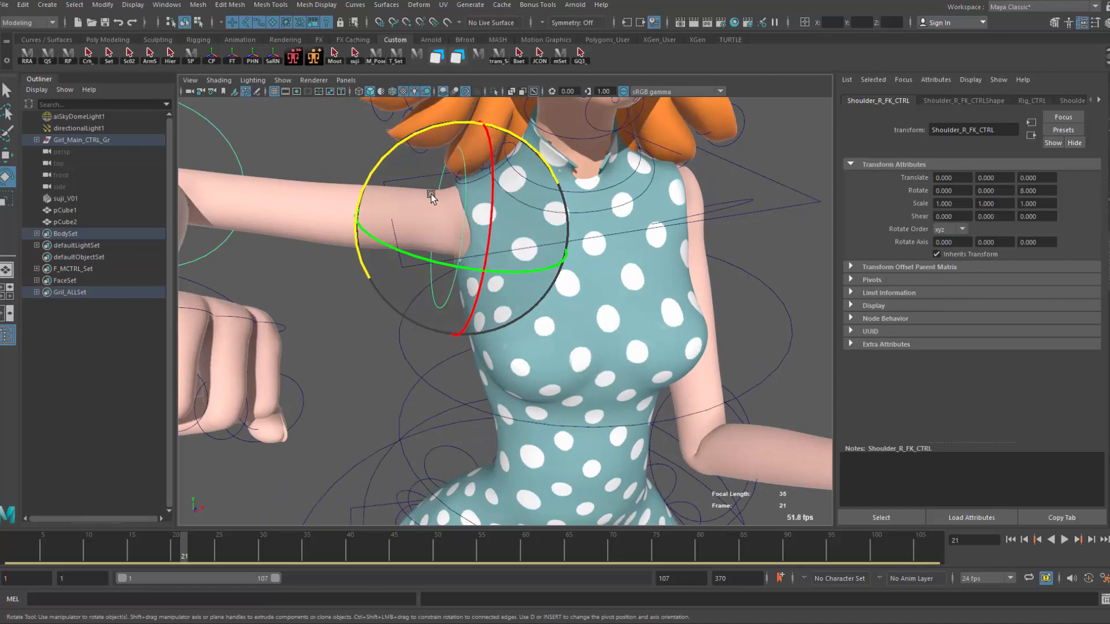
alt+drag(509, 283, 473, 292)
alt+drag(382, 268, 339, 317)
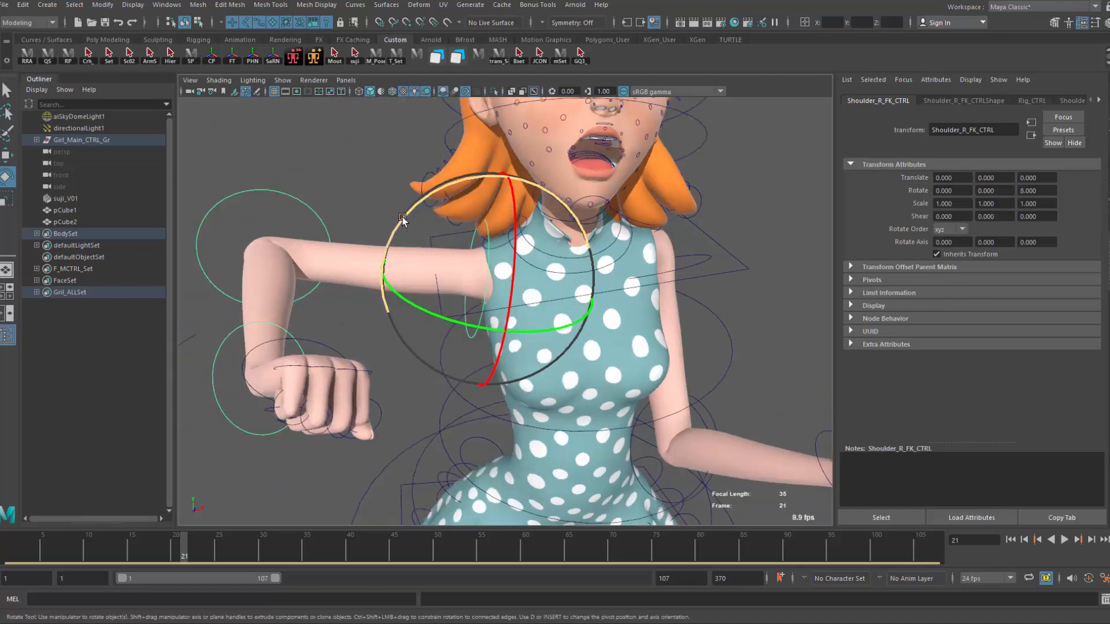
drag(402, 217, 456, 267)
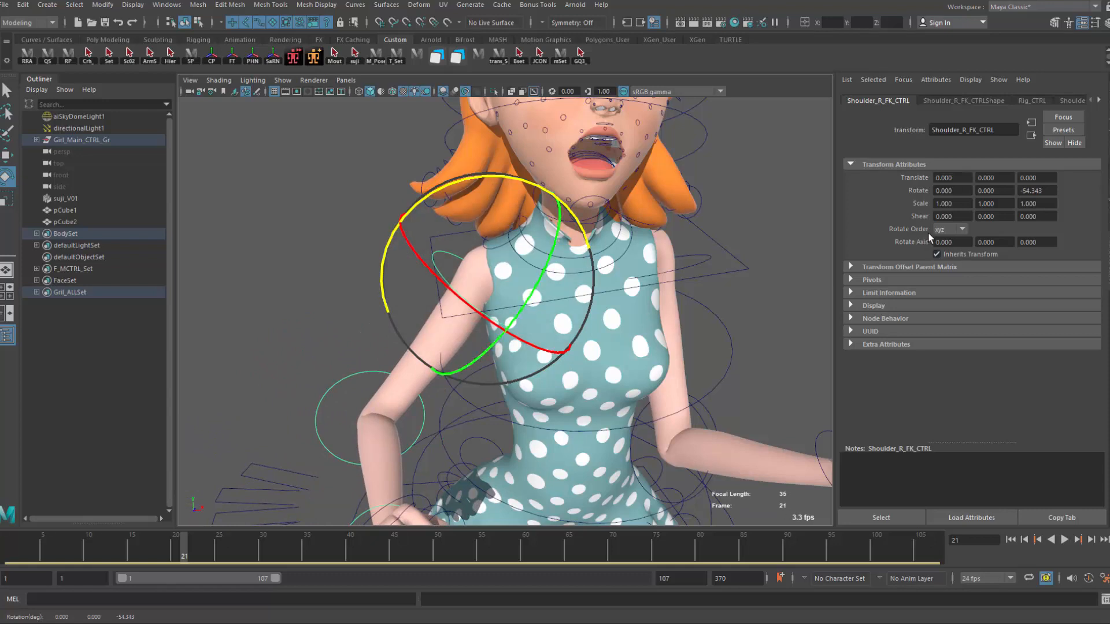
key(ctrl+z)
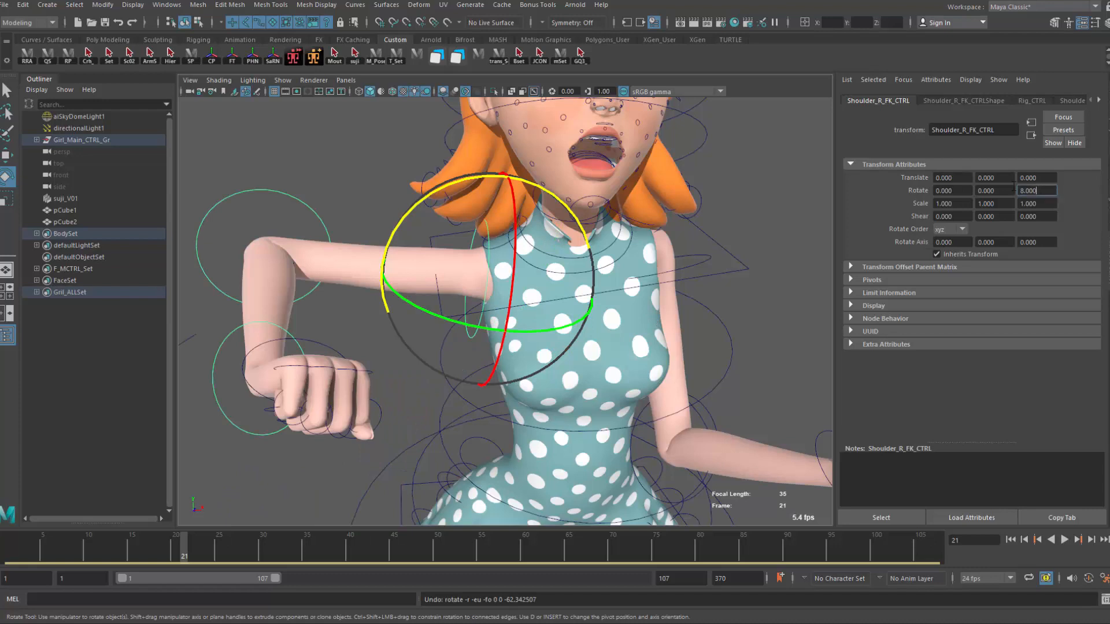
drag(454, 181, 441, 310)
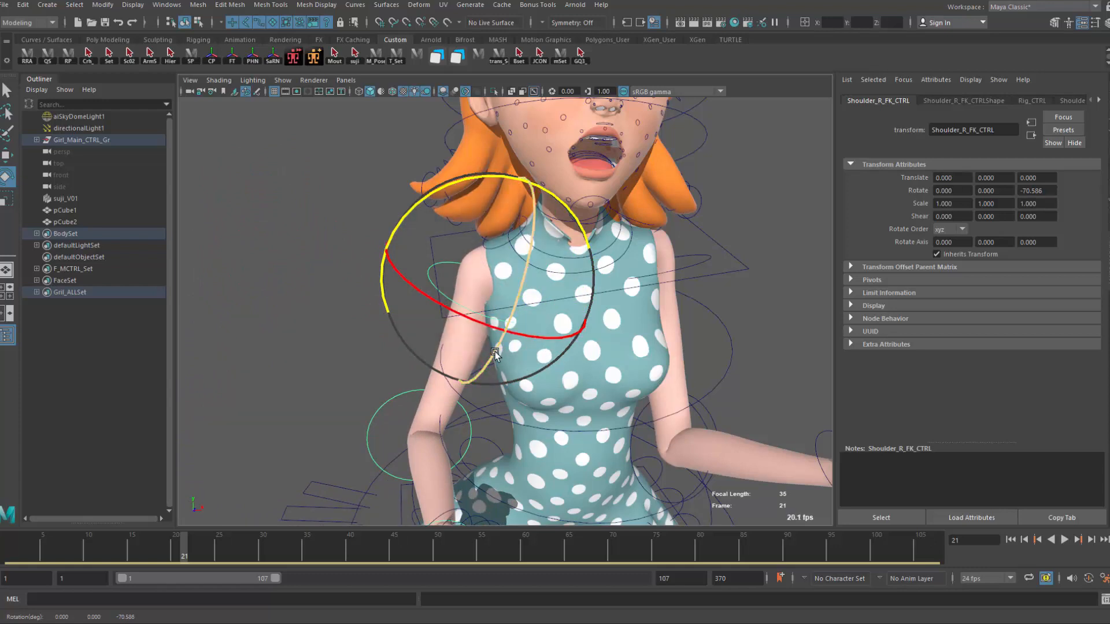
drag(495, 352, 402, 258)
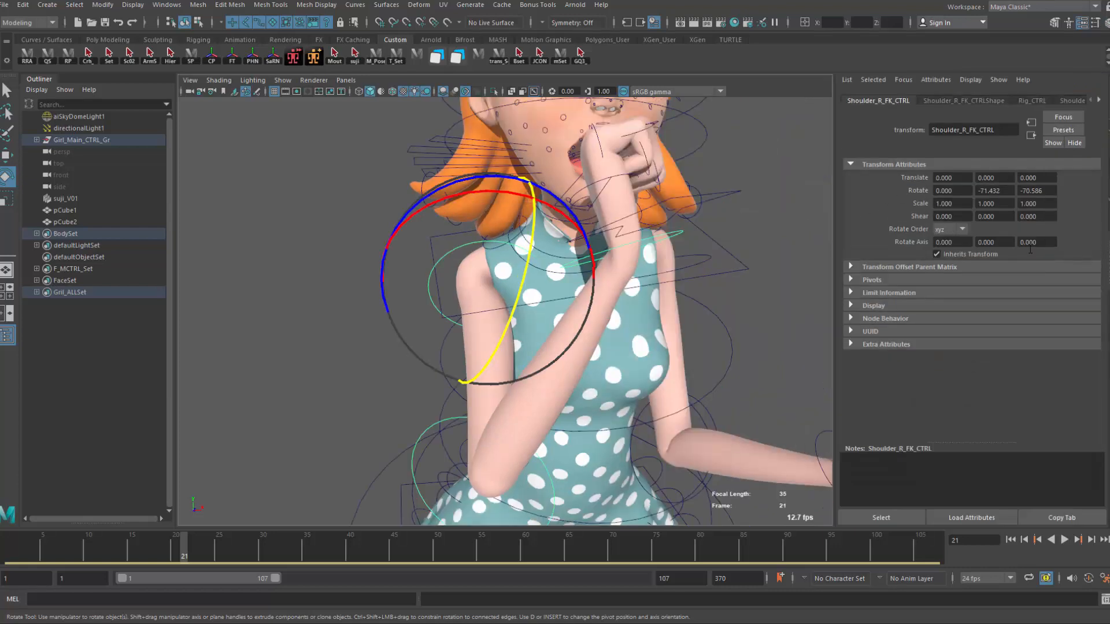
Step: Change the Rotate tool's axis orientation to Object and close its settings
double_click(10, 182)
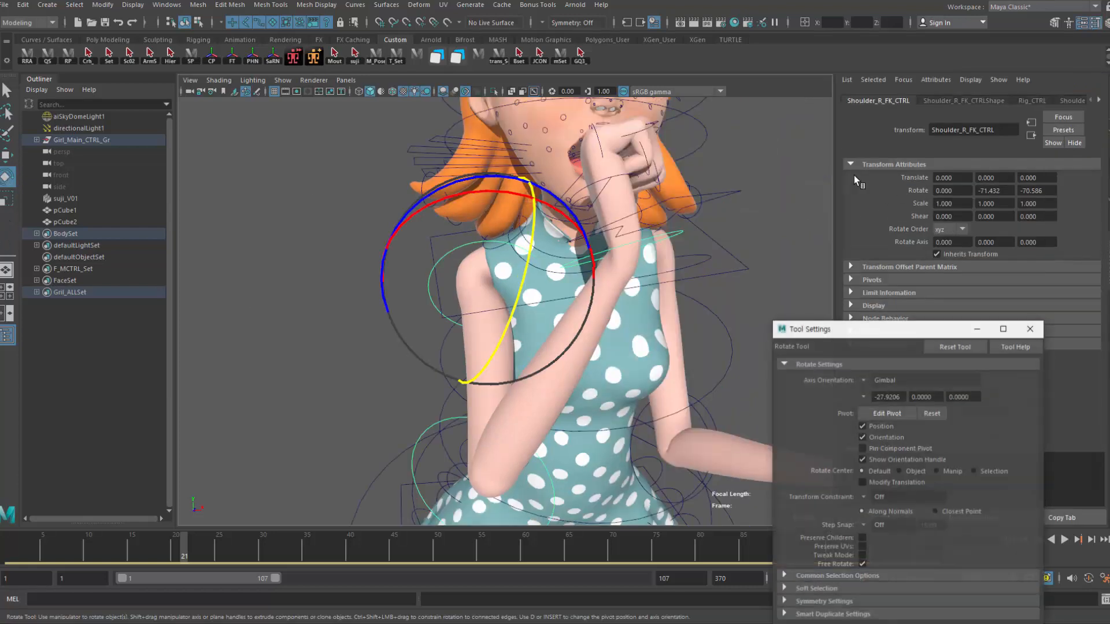
click(863, 380)
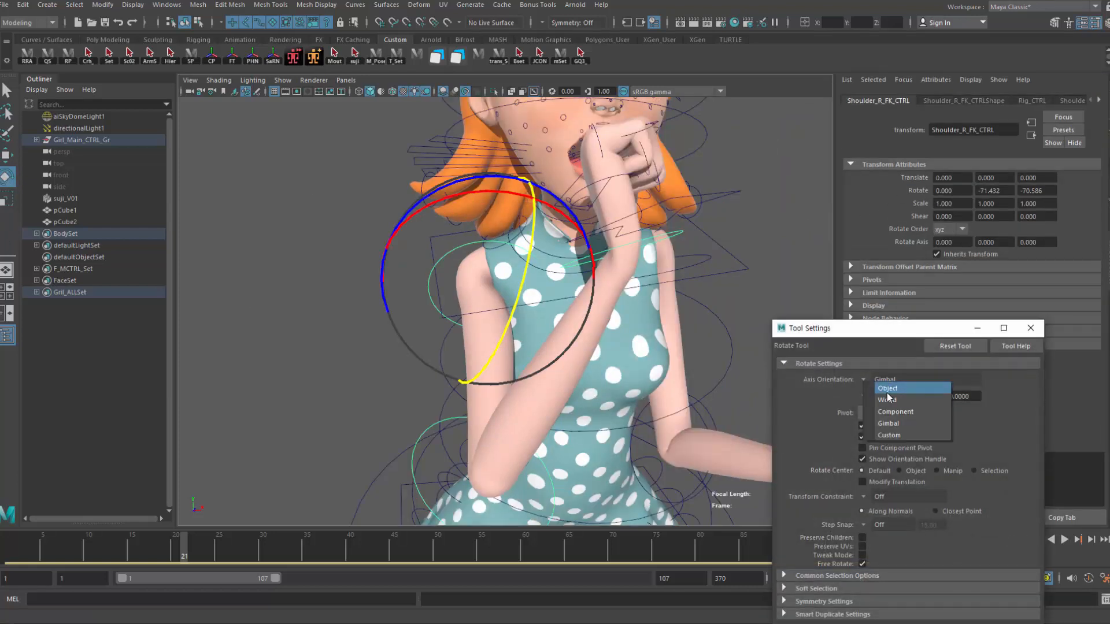
click(888, 389)
click(1031, 328)
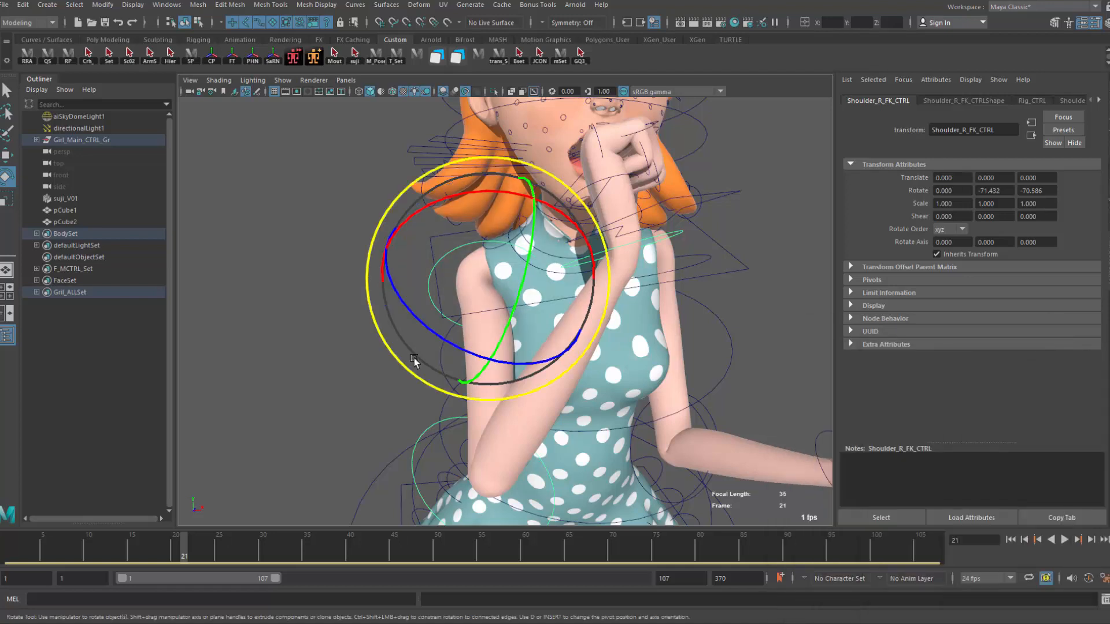
Step: Rotate the shoulder control about its object Z axis to about -73, -16.3, 13.9, and inspect its rotation values
drag(456, 345, 389, 311)
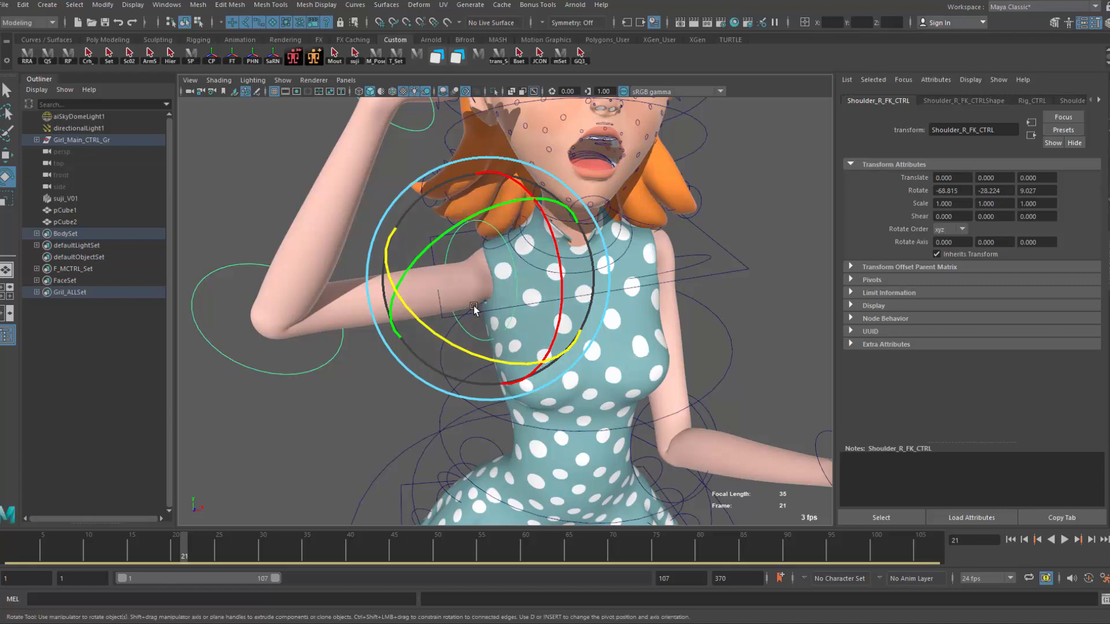
drag(463, 340, 443, 328)
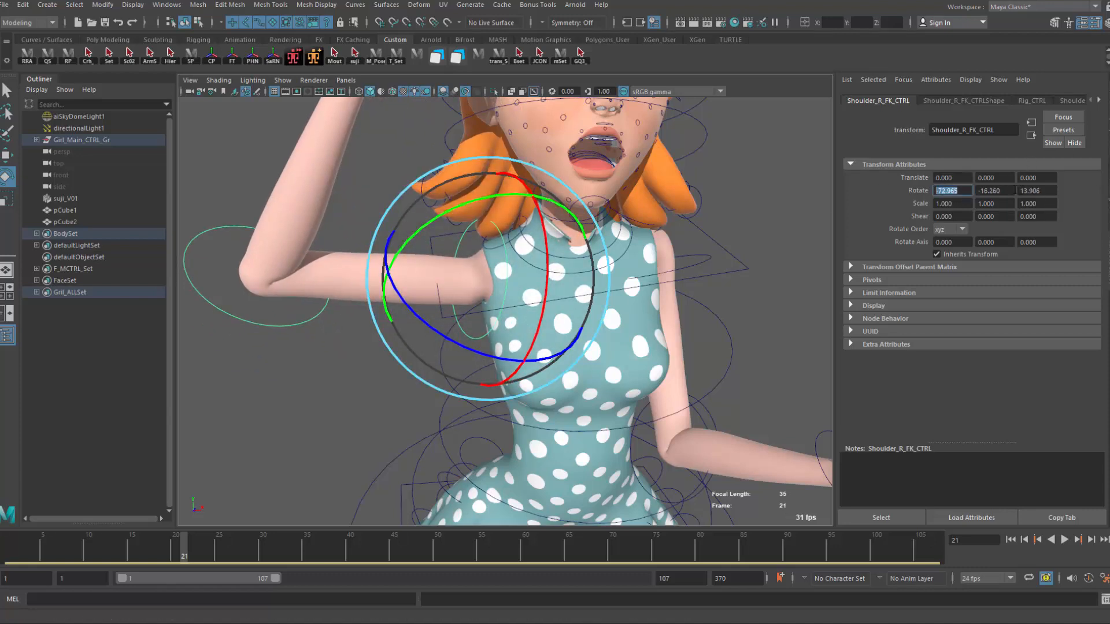
key(Tab)
key(Tab)
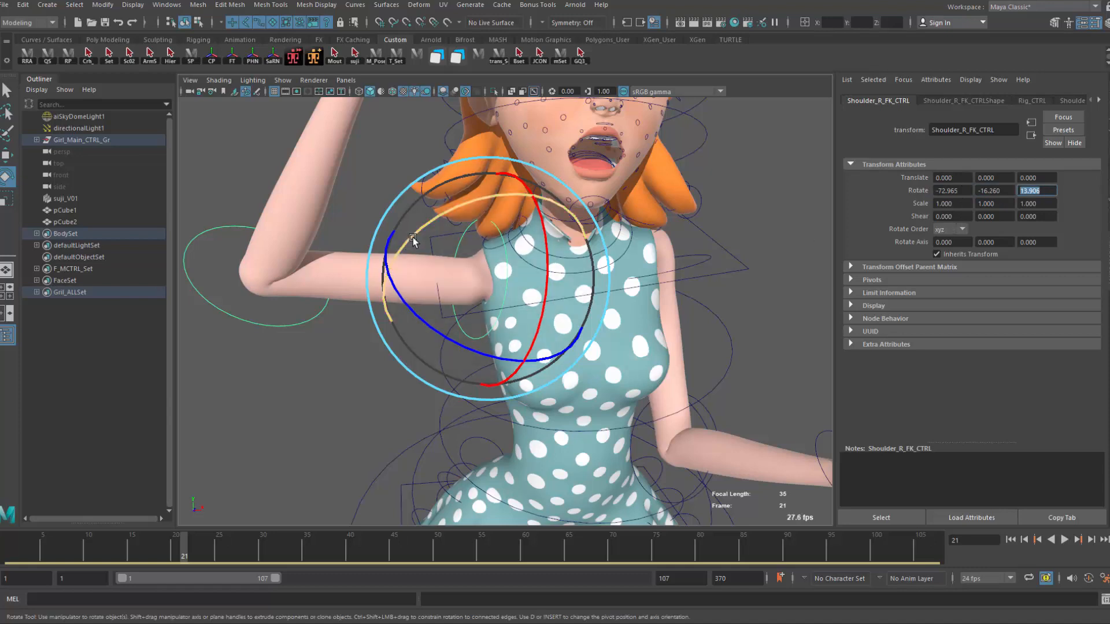
Step: Rotate the shoulder control to about 5.4, -15.7, -45.3, turn its X rotation to about 67.2, and undo the last action
drag(393, 263, 611, 355)
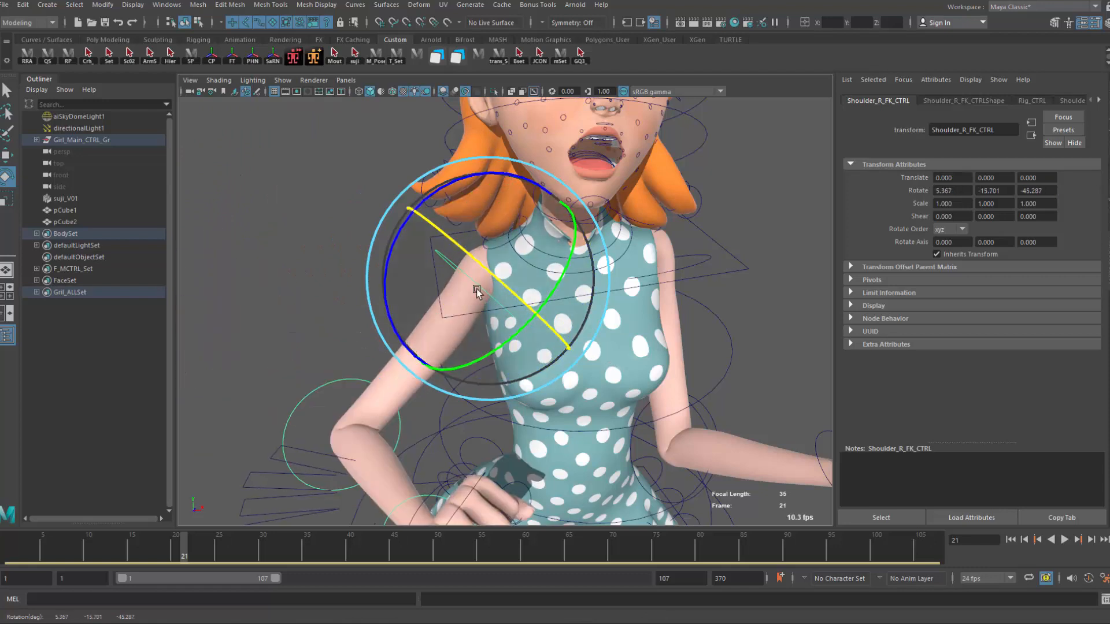
drag(485, 267, 581, 322)
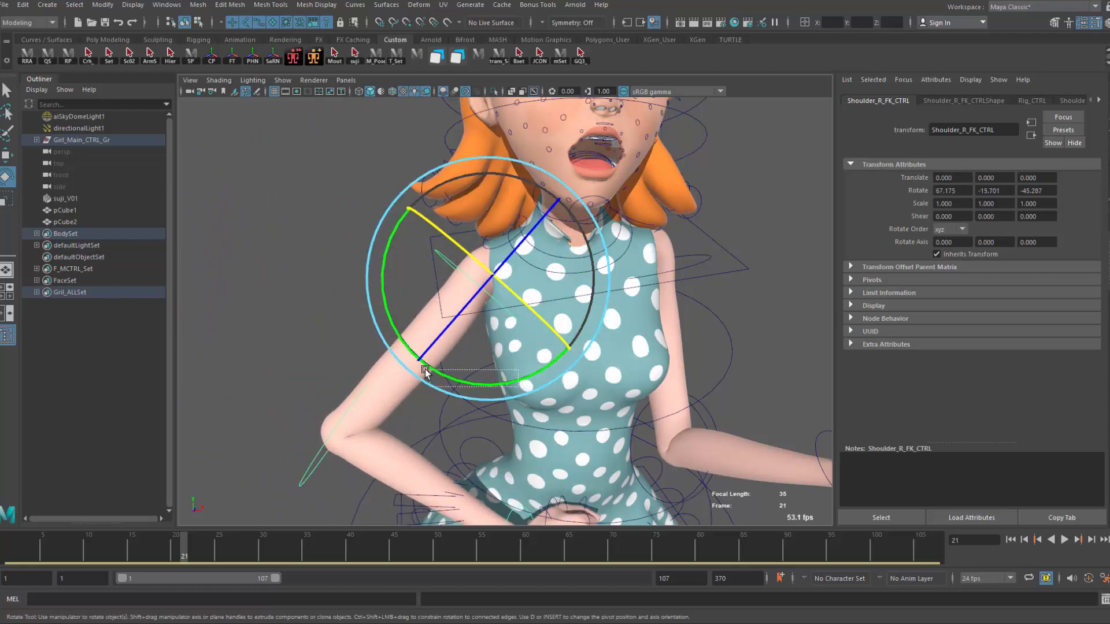
drag(425, 369, 462, 257)
key(ctrl+z)
Step: Rotate the shoulder control around its object axes to about -17.1, -7.1, -58.4 degrees
drag(478, 293, 440, 340)
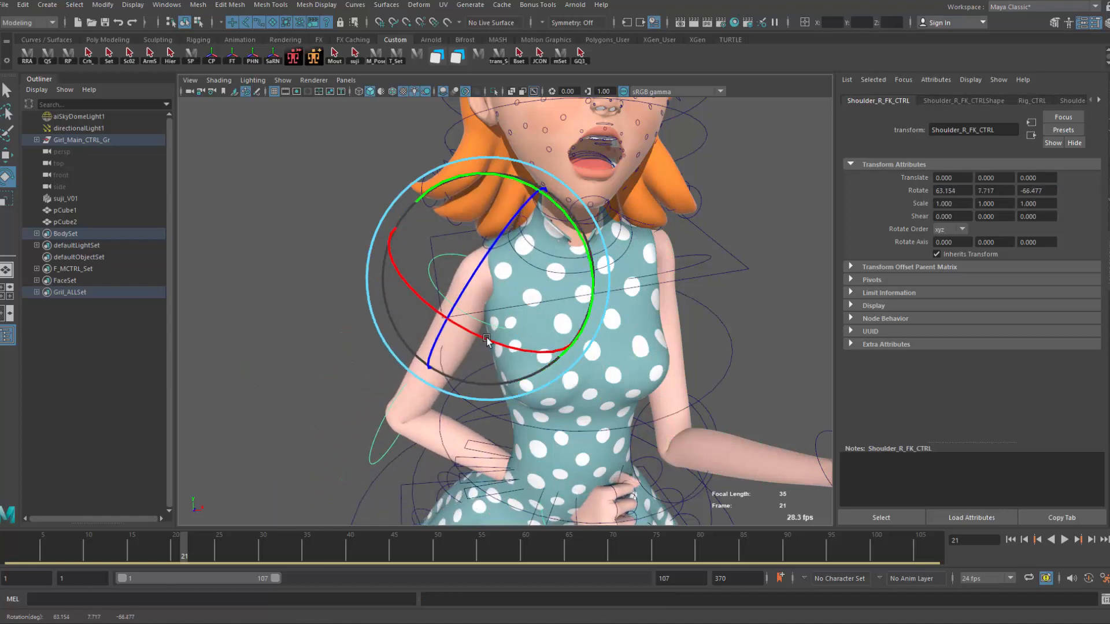
drag(553, 351, 504, 327)
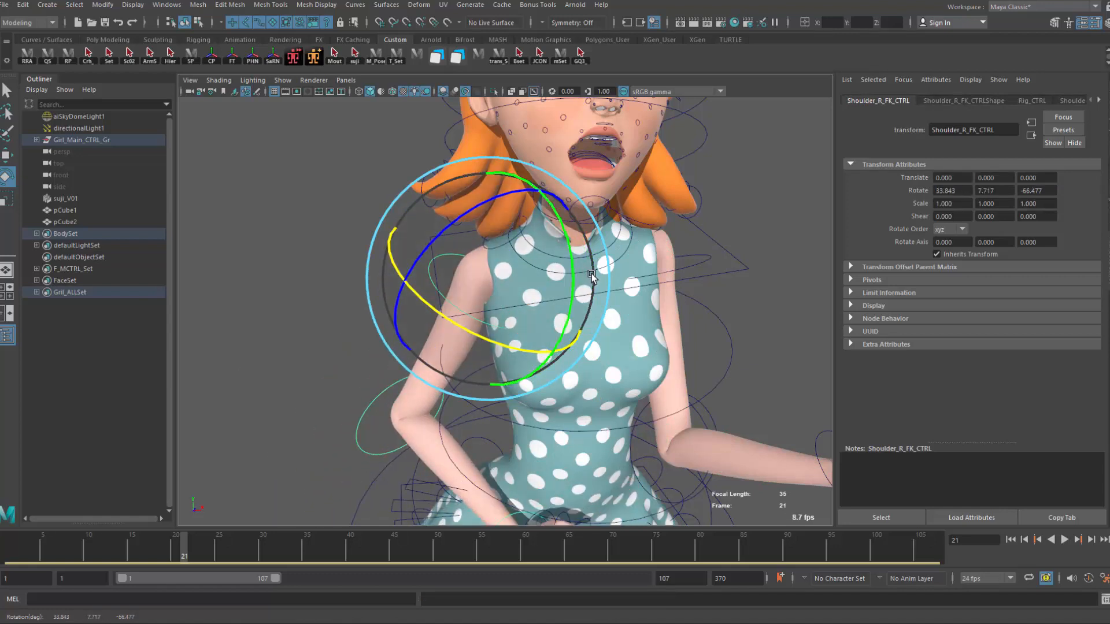
drag(593, 267, 516, 311)
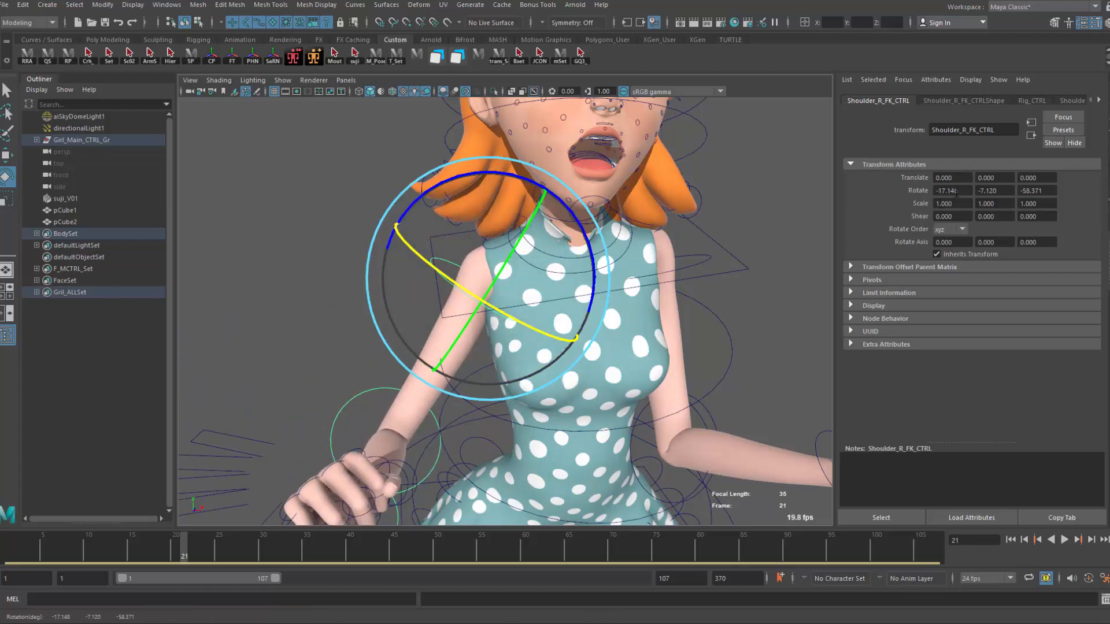
mouse_move(469, 294)
mouse_down()
mouse_move(417, 265)
mouse_move(494, 308)
mouse_move(482, 301)
mouse_up()
Step: Reset the shoulder control's rotation to 0 on all axes, and rotate it about Z to about -43.4 degrees
alt+middle_drag(430, 403, 431, 359)
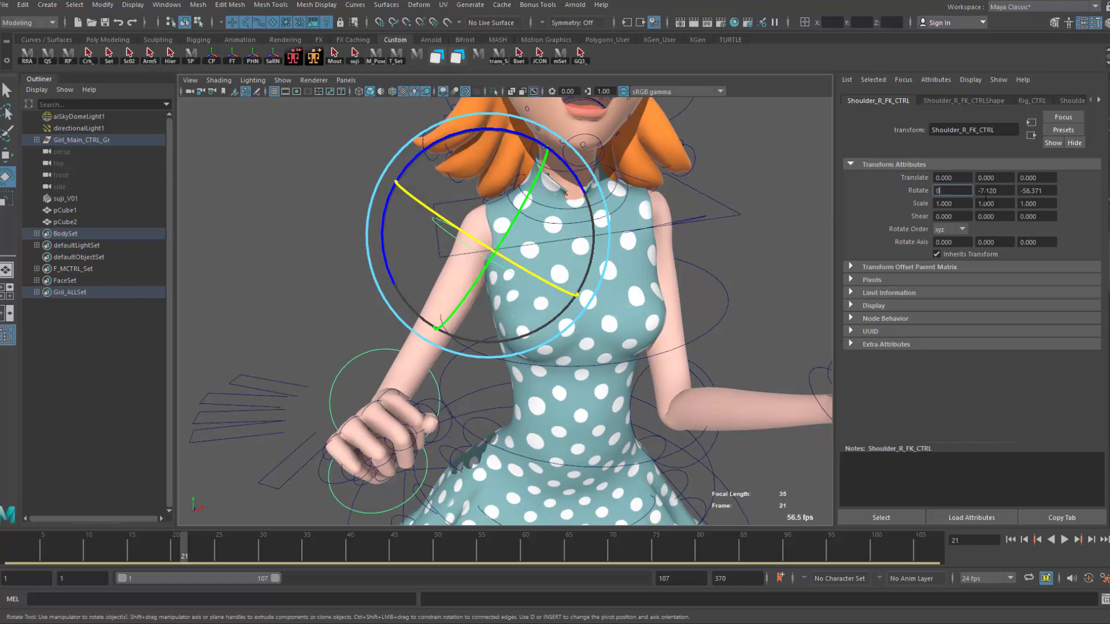
drag(998, 192, 975, 193)
text(0)
key(Return)
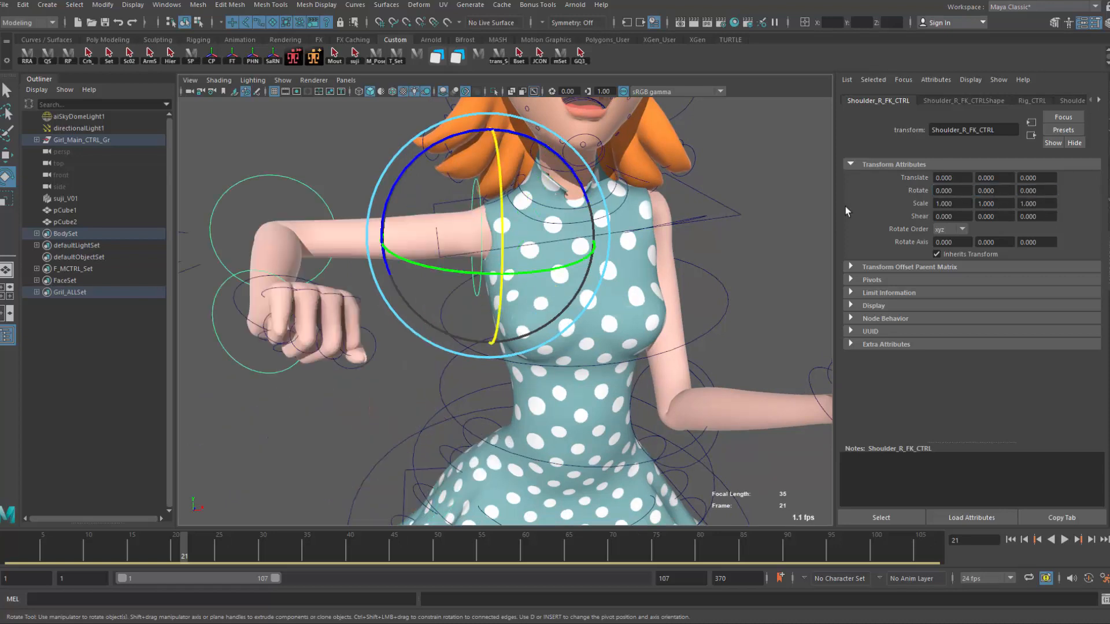
drag(415, 157, 405, 262)
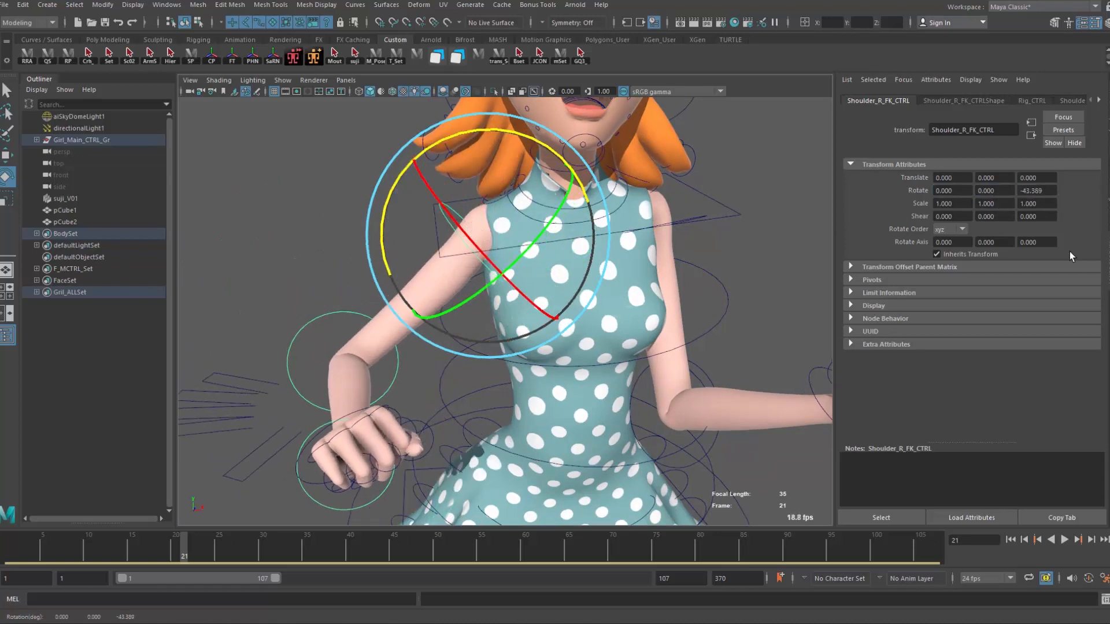
click(1041, 191)
click(960, 189)
click(996, 190)
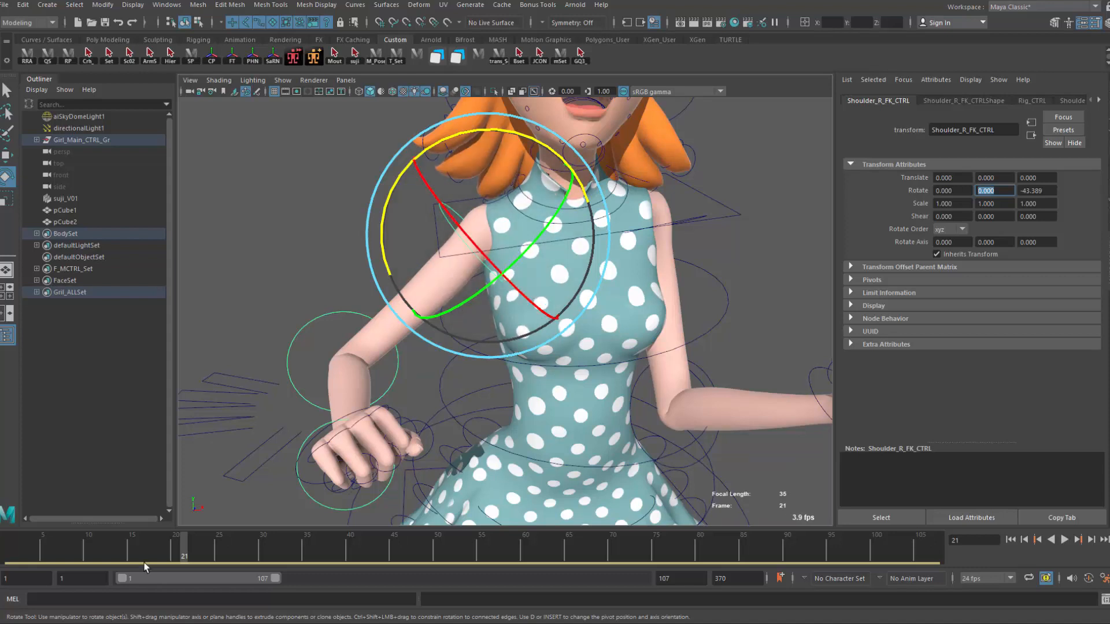
Step: Go to frame 15 and set a key on the right shoulder control
mouse_move(144, 564)
mouse_down()
mouse_move(136, 552)
mouse_move(148, 542)
mouse_up()
drag(146, 546, 131, 544)
alt+drag(327, 332, 304, 368)
alt+middle_drag(413, 410, 350, 404)
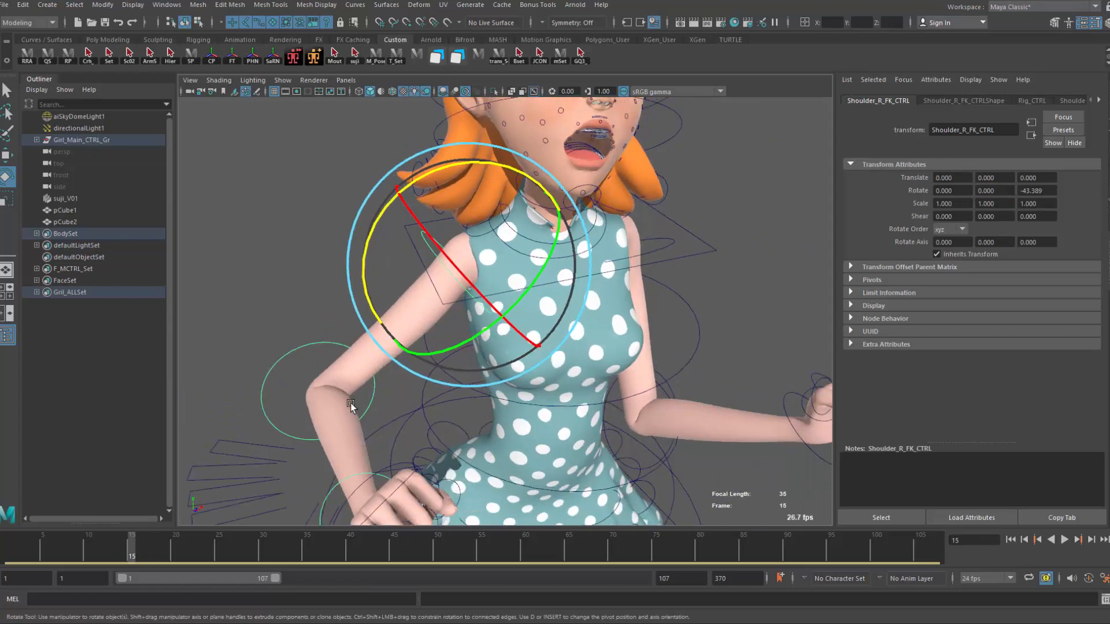
key(s)
Step: Go to frame 25, rotate the shoulder control to about 340.5, -10.4, -55.3 degrees, and key it
alt+drag(399, 365, 356, 354)
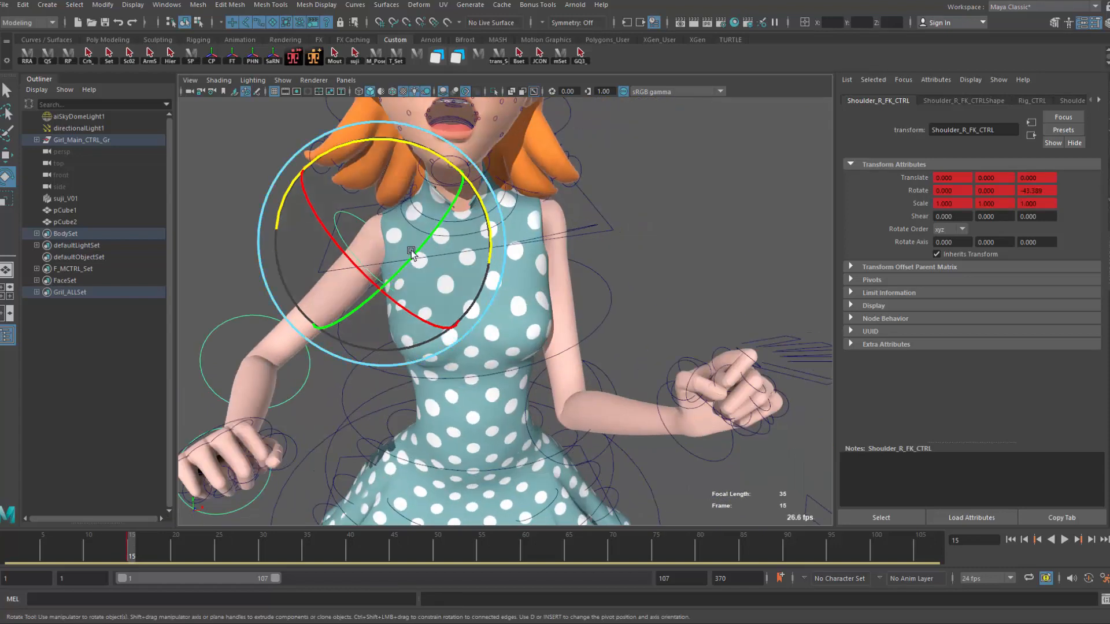
drag(148, 557, 219, 550)
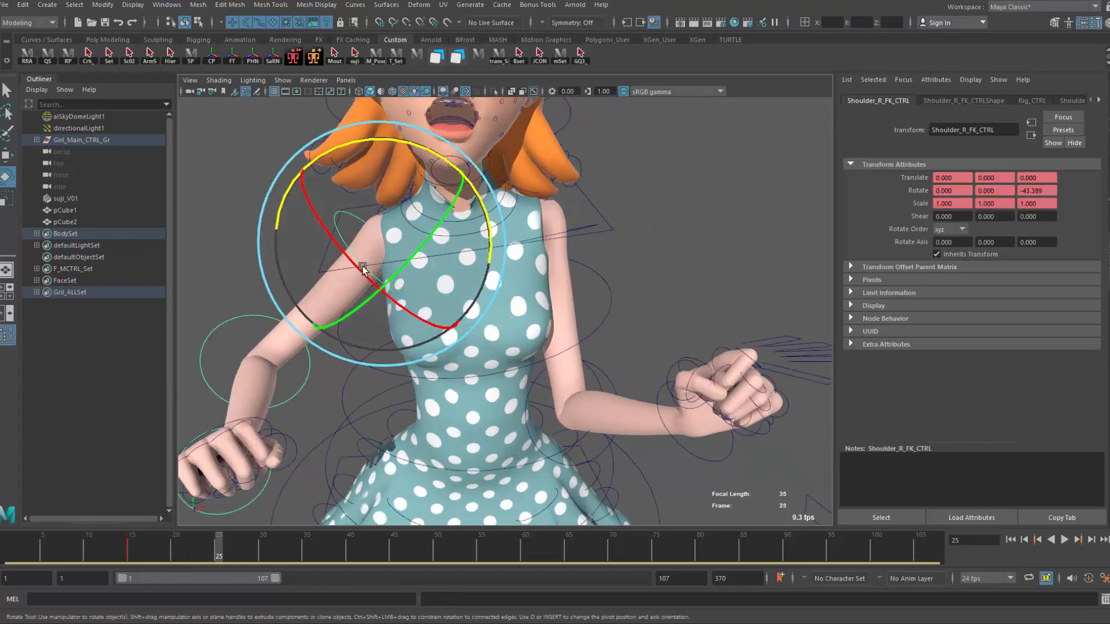
drag(393, 143, 348, 261)
drag(320, 301, 366, 293)
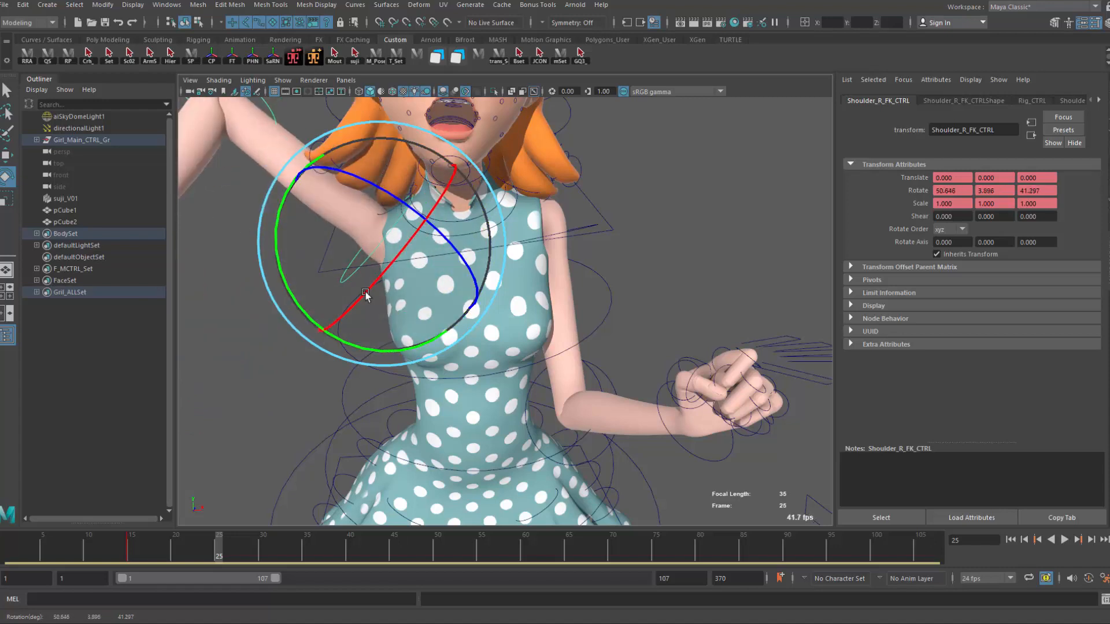
drag(285, 279, 457, 349)
drag(386, 204, 336, 325)
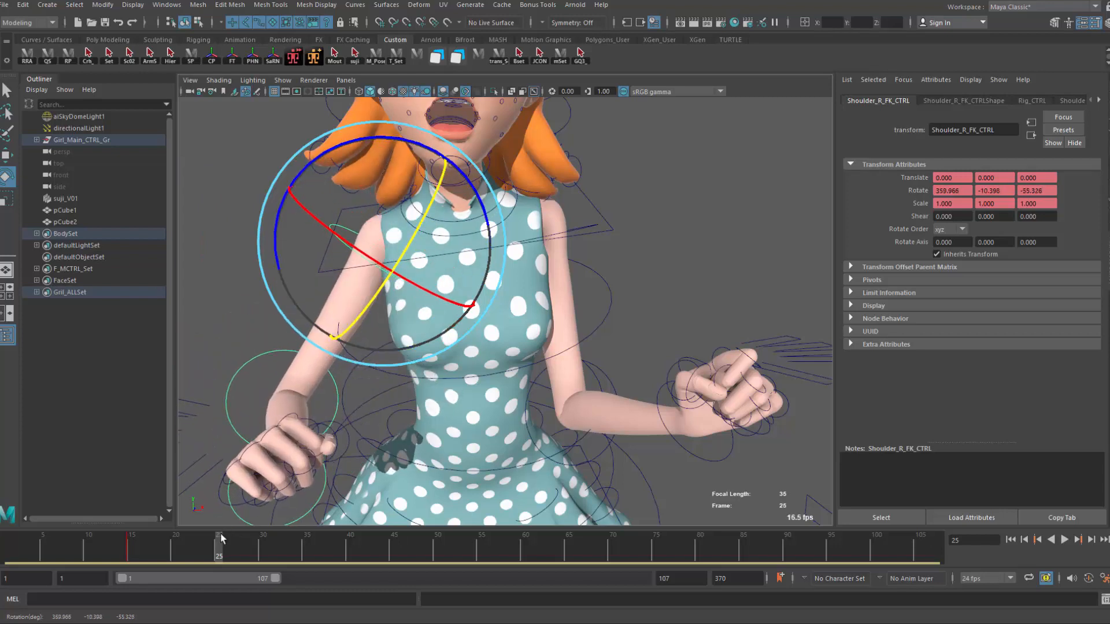
drag(327, 254, 272, 347)
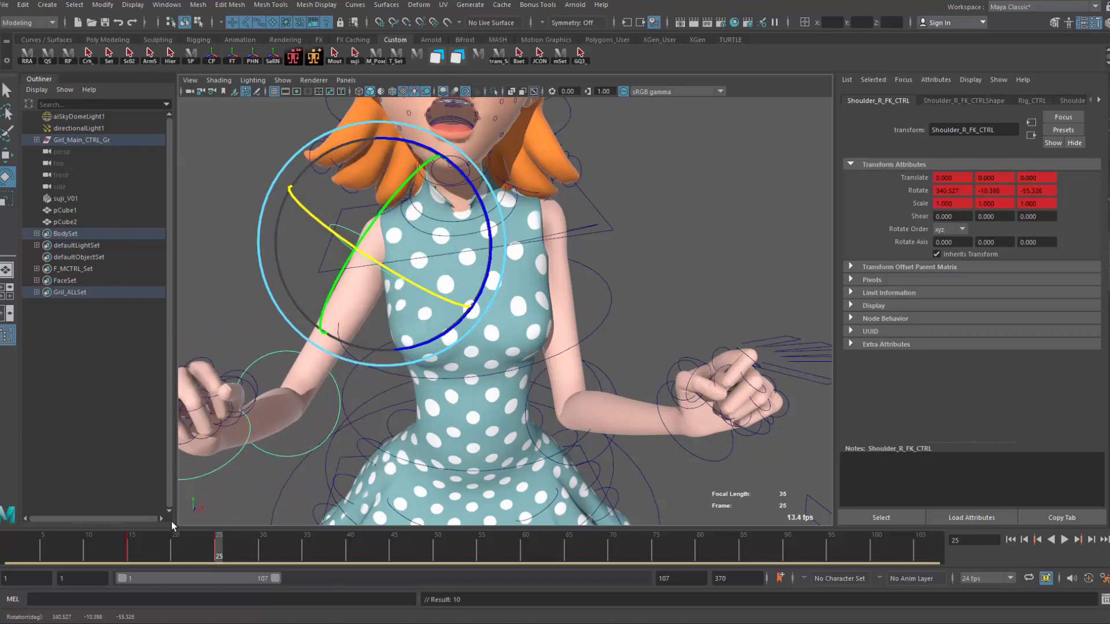
Step: Scrub between frames 15 and 25 to examine the shoulder's motion and its keyed rotation values
drag(132, 547, 218, 549)
alt+drag(303, 463, 316, 463)
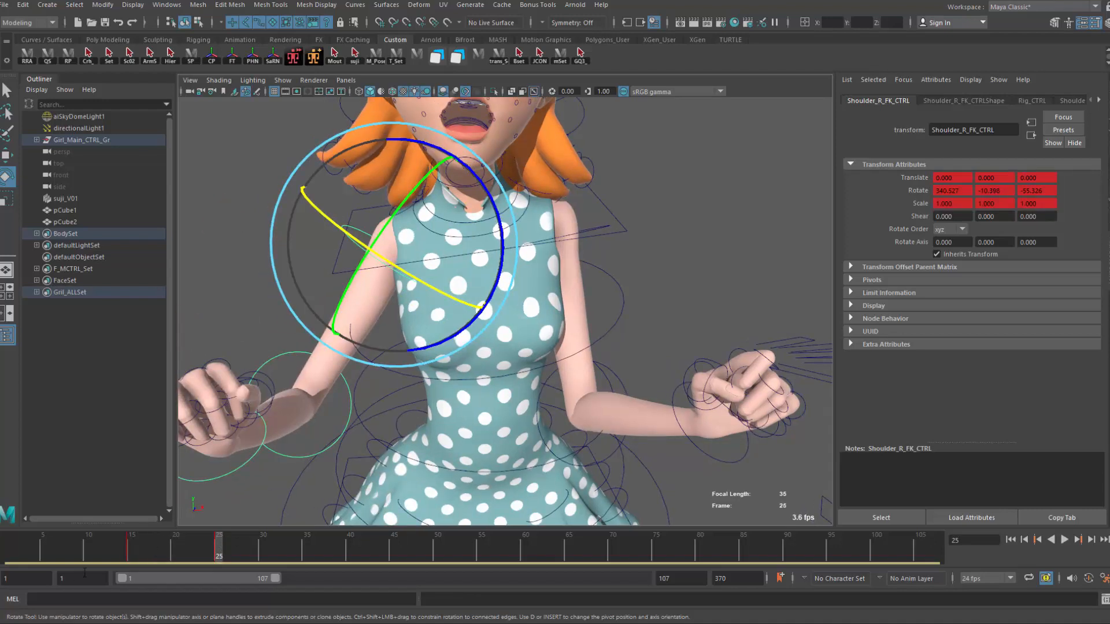
click(137, 555)
click(220, 545)
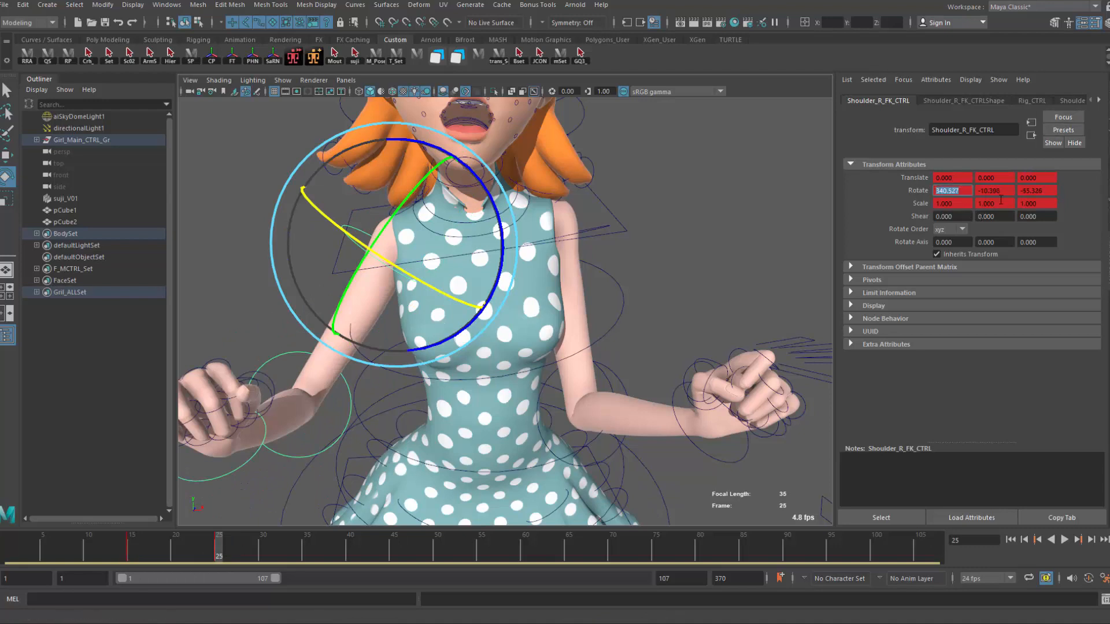
alt+drag(377, 446, 405, 432)
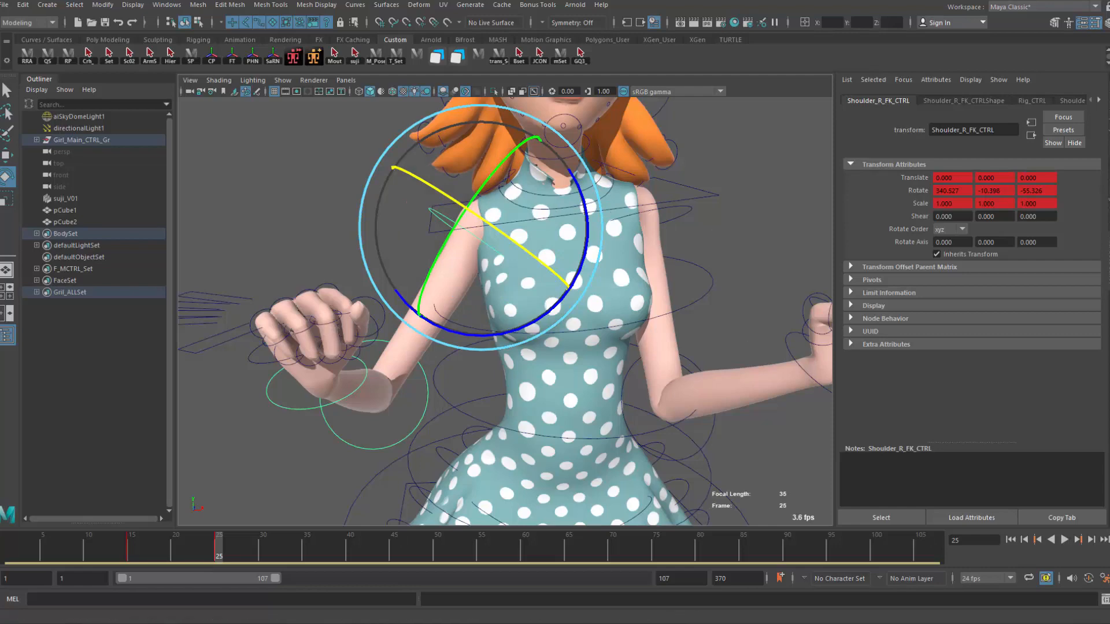
Step: Switch to the web browser, look over the Maya rigging master course page, and return to Maya
drag(1109, 173, 472, 3)
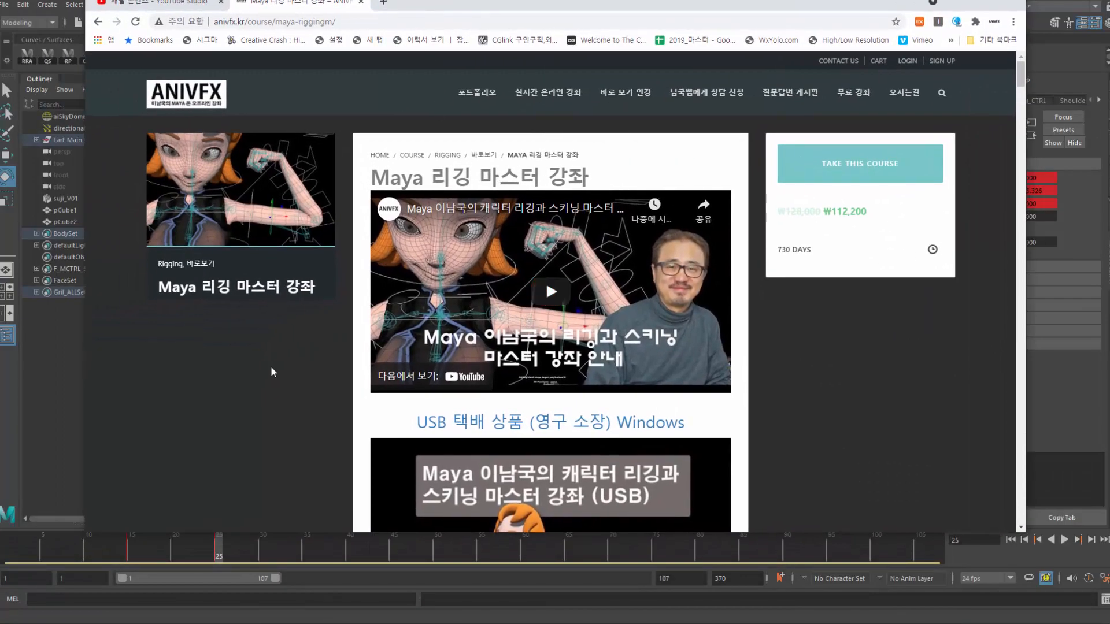
scroll(260, 382, down, 4)
drag(518, 11, 441, 27)
scroll(807, 325, up, 3)
drag(980, 103, 979, 82)
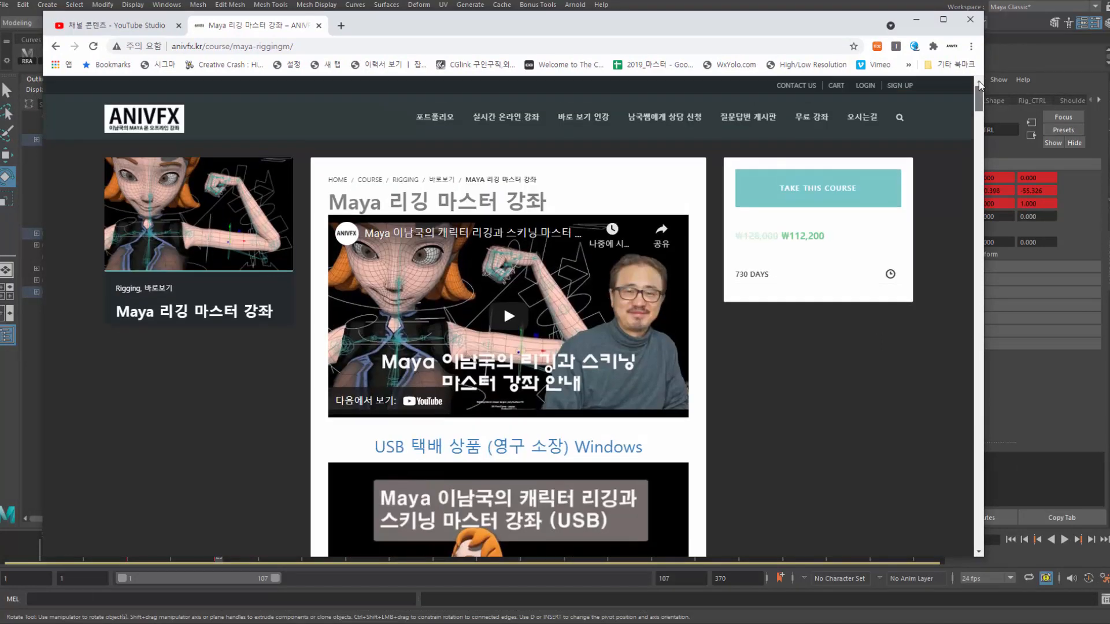
drag(402, 35, 426, 40)
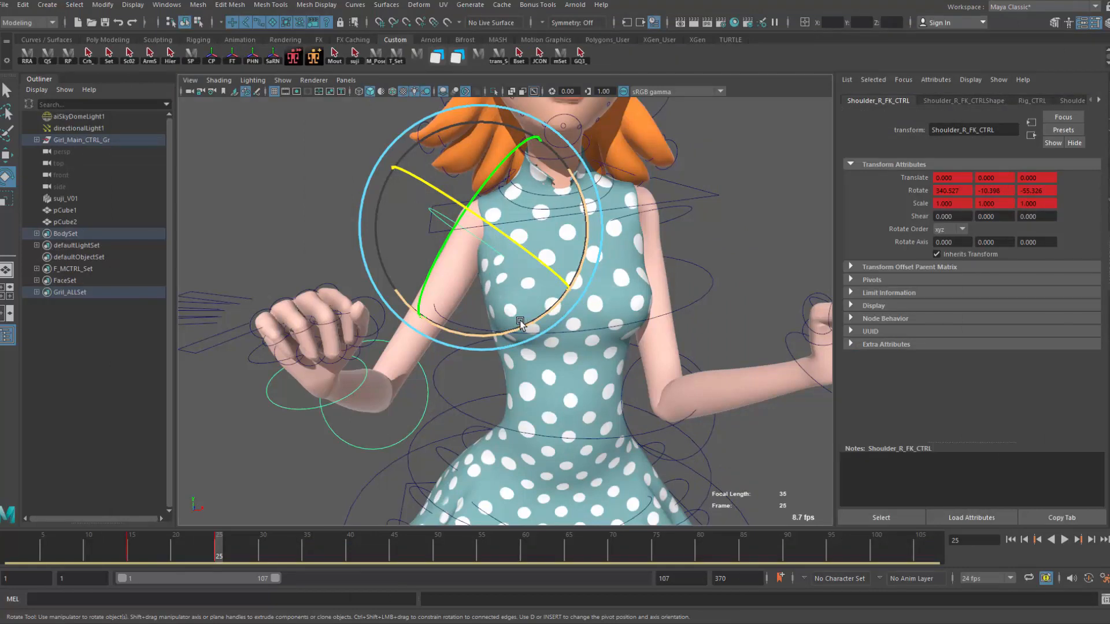
mouse_move(519, 321)
alt+mouse_down()
mouse_move(532, 322)
mouse_move(516, 328)
alt+mouse_up()
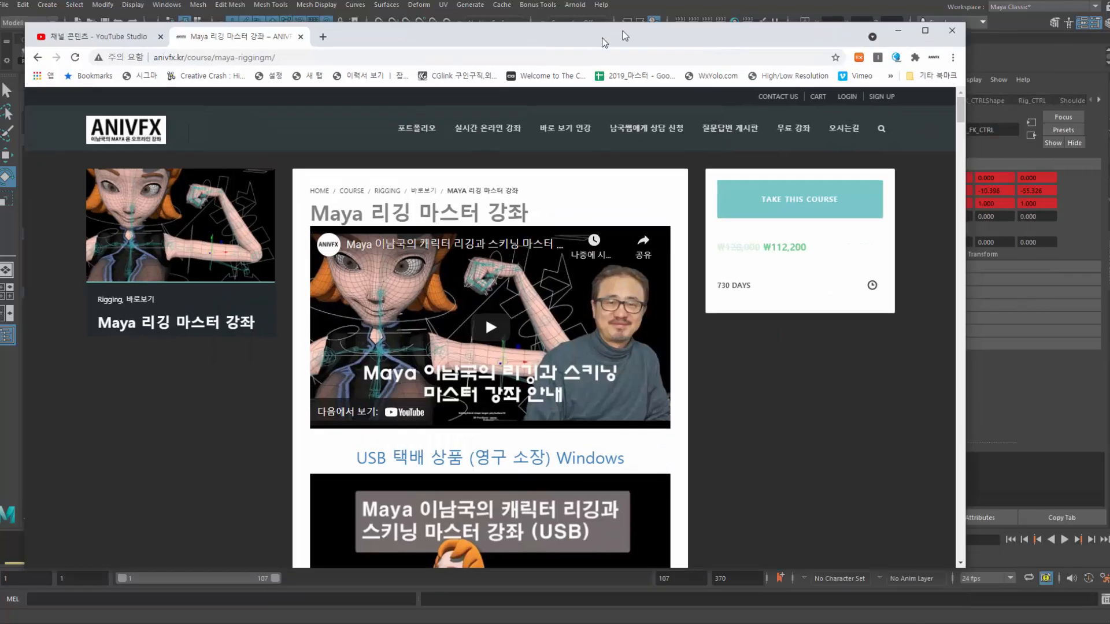
drag(603, 37, 1109, 24)
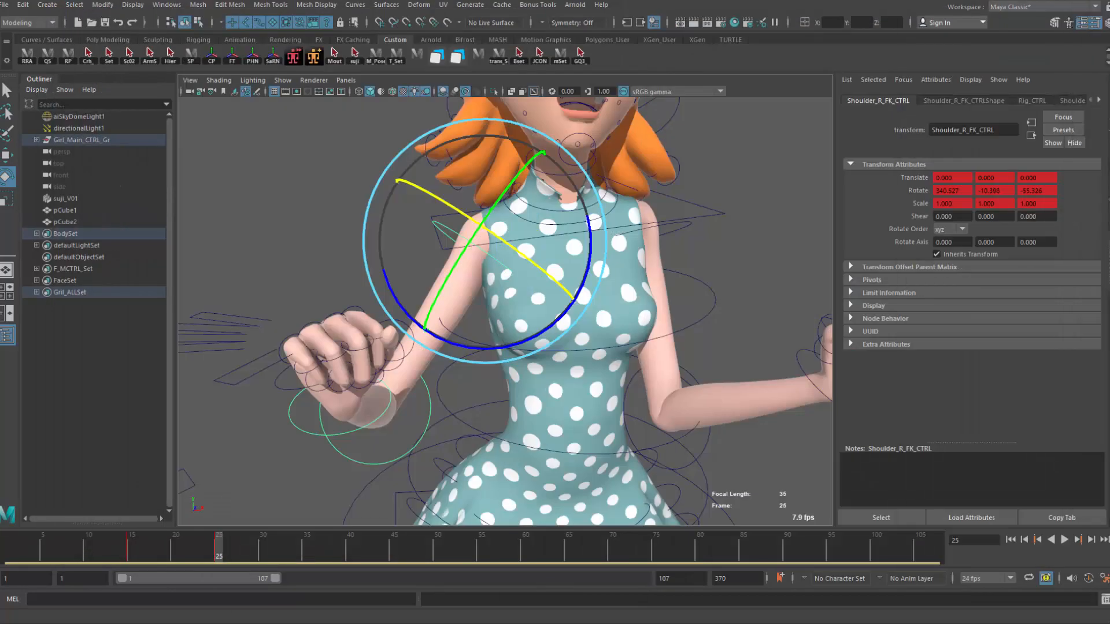
Step: Delete the shoulder control's keys at frames 25 and 15
drag(124, 567, 220, 551)
right_click(219, 551)
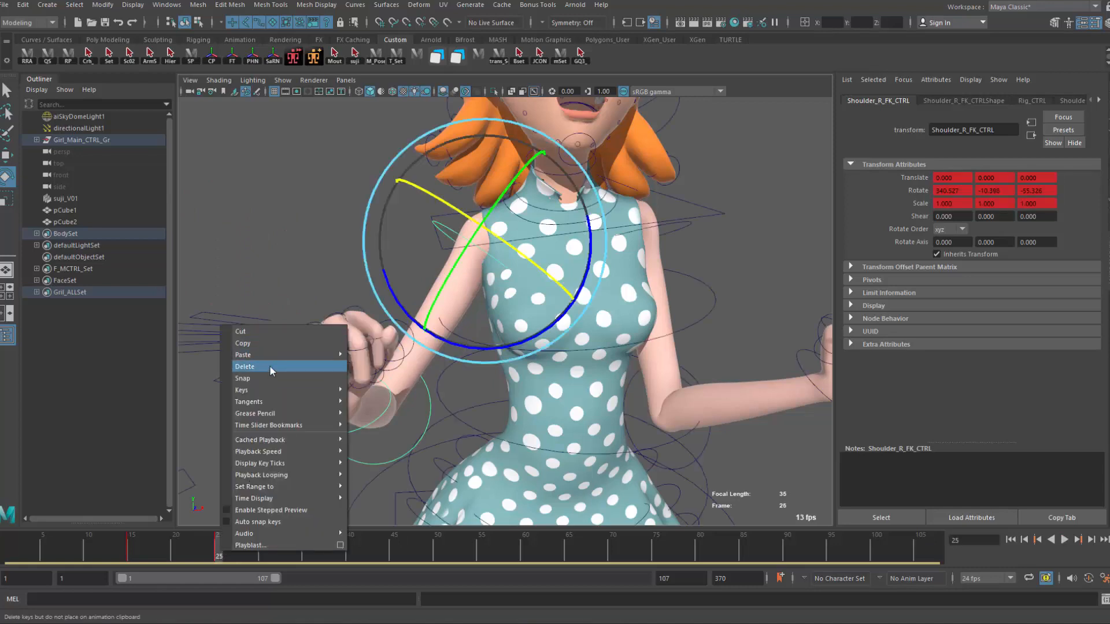
click(270, 366)
click(128, 550)
right_click(129, 548)
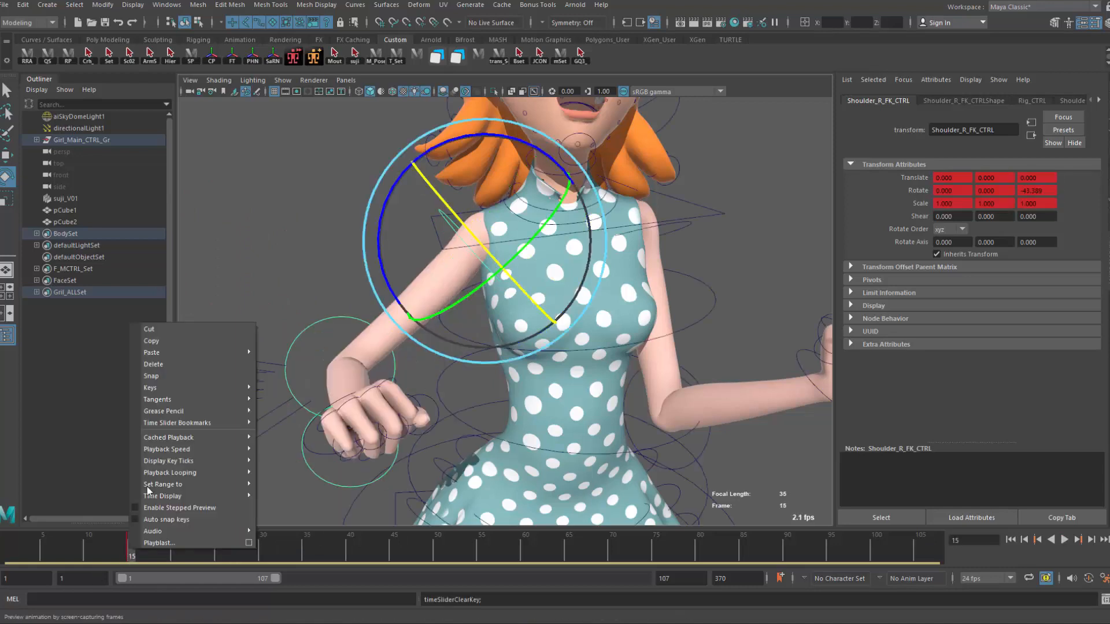
click(165, 363)
Step: Set the shoulder control's rotate order to zyx and rotate it about Z to about -65.3 degrees
click(947, 229)
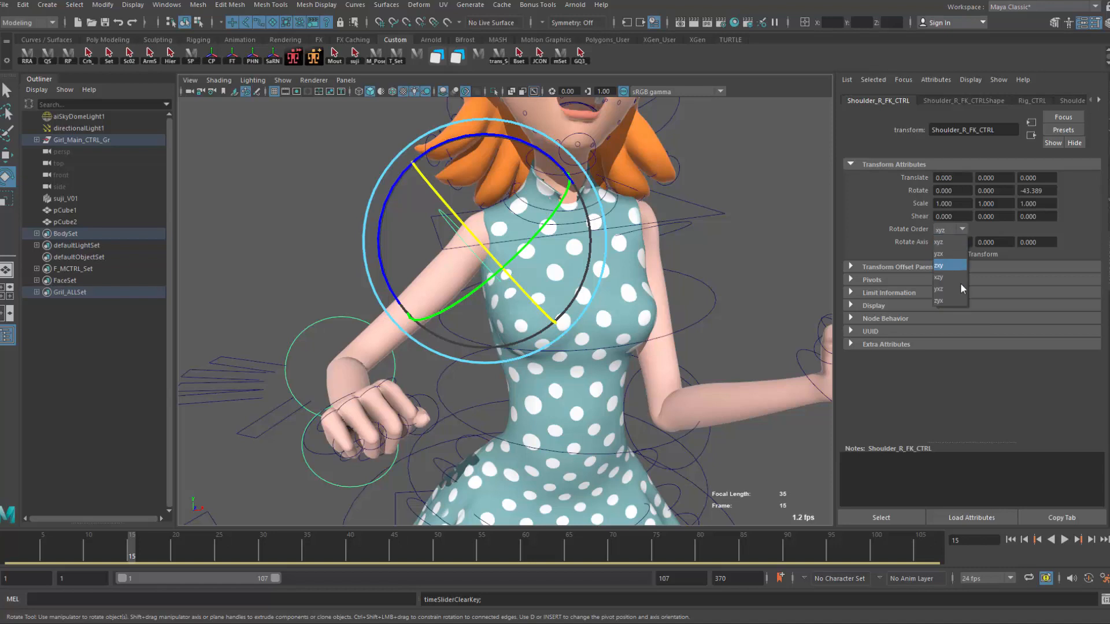
click(950, 300)
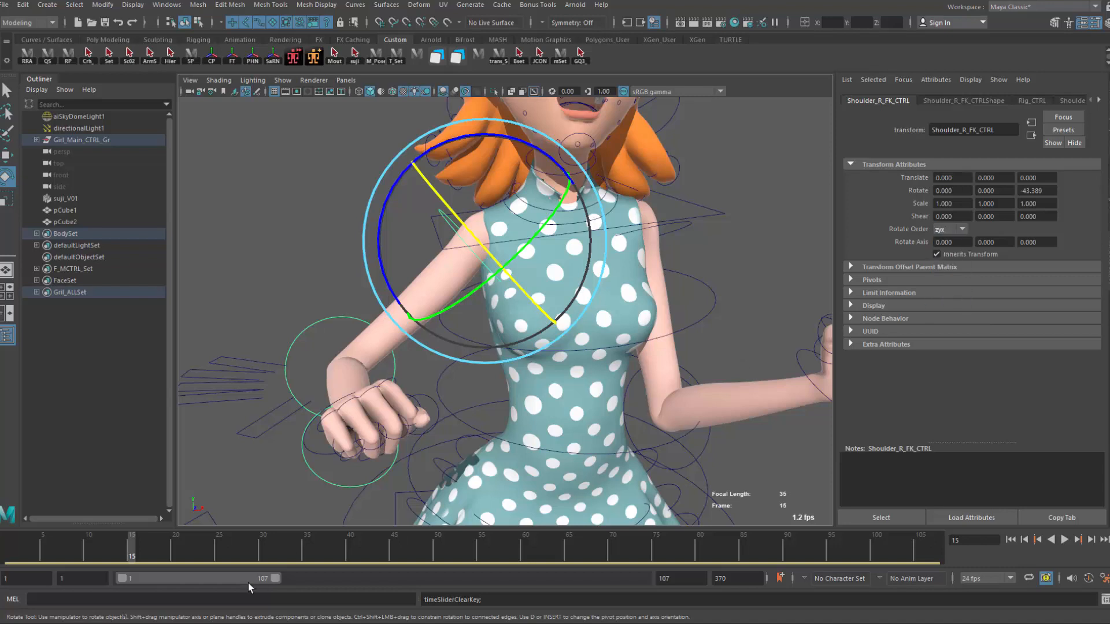
drag(380, 209, 624, 208)
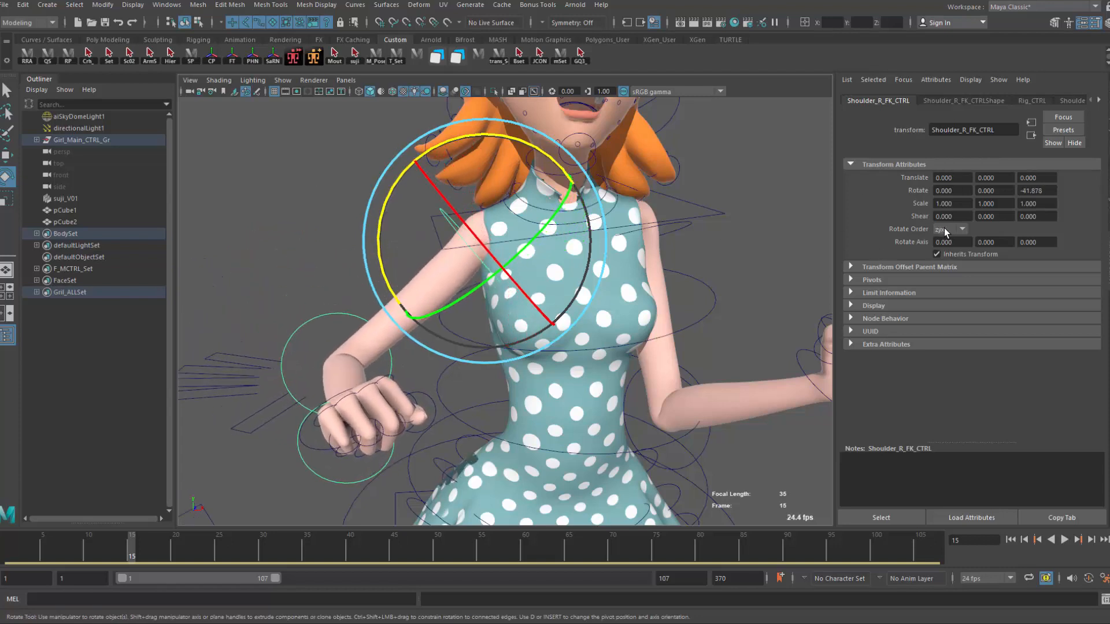
drag(385, 207, 453, 299)
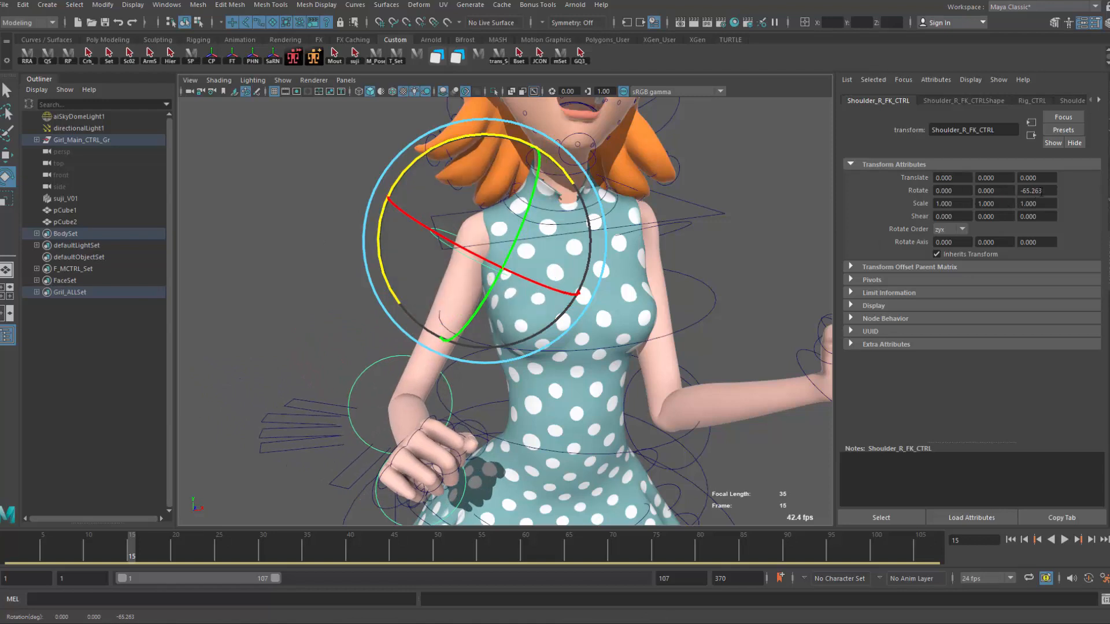
Step: Choose zyx again as the shoulder control's rotate order and reset its Z rotation to 0
click(1039, 191)
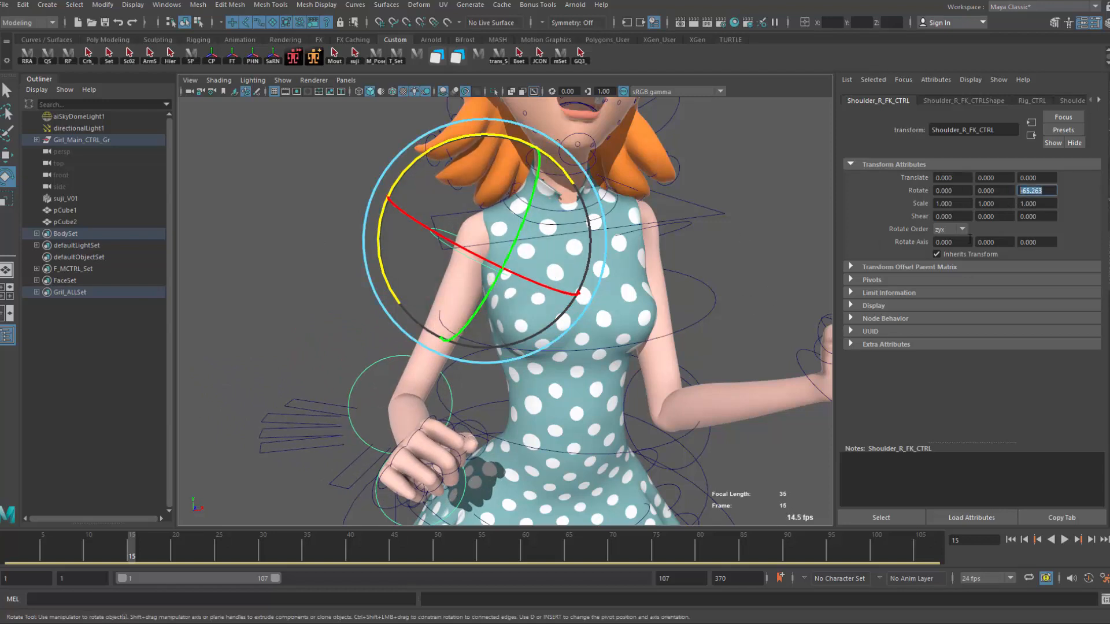
click(958, 227)
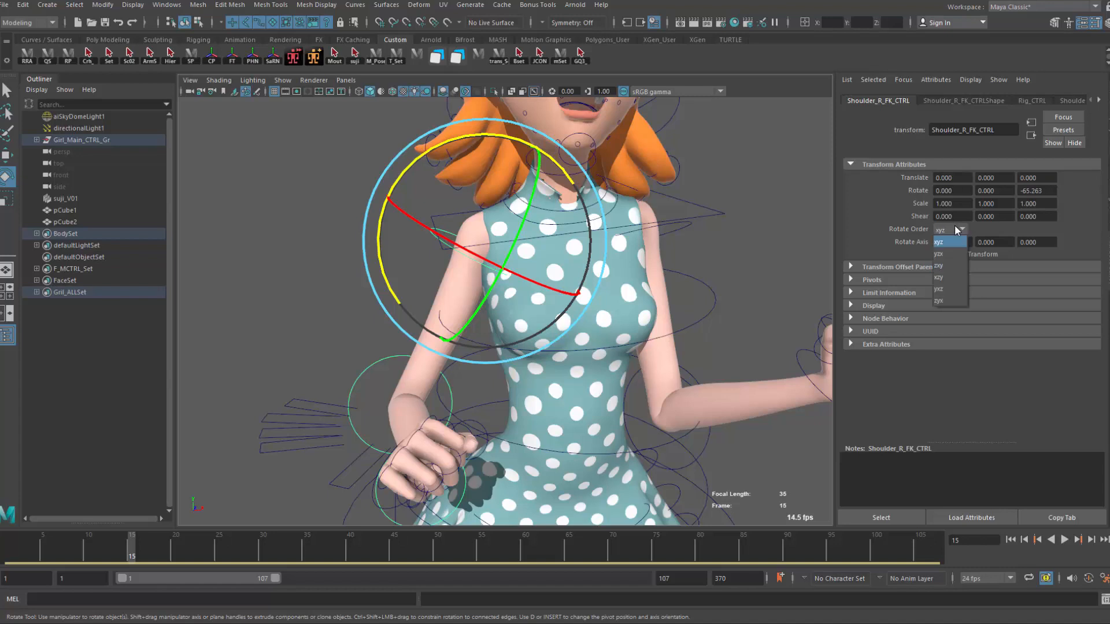
click(949, 298)
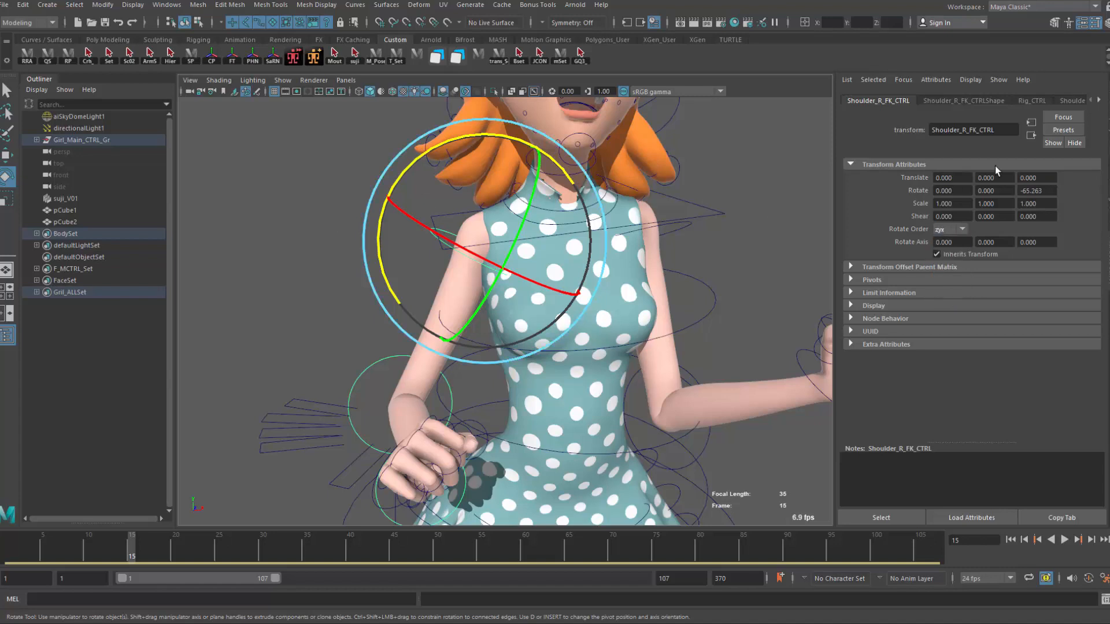
click(1039, 191)
text(0)
key(Return)
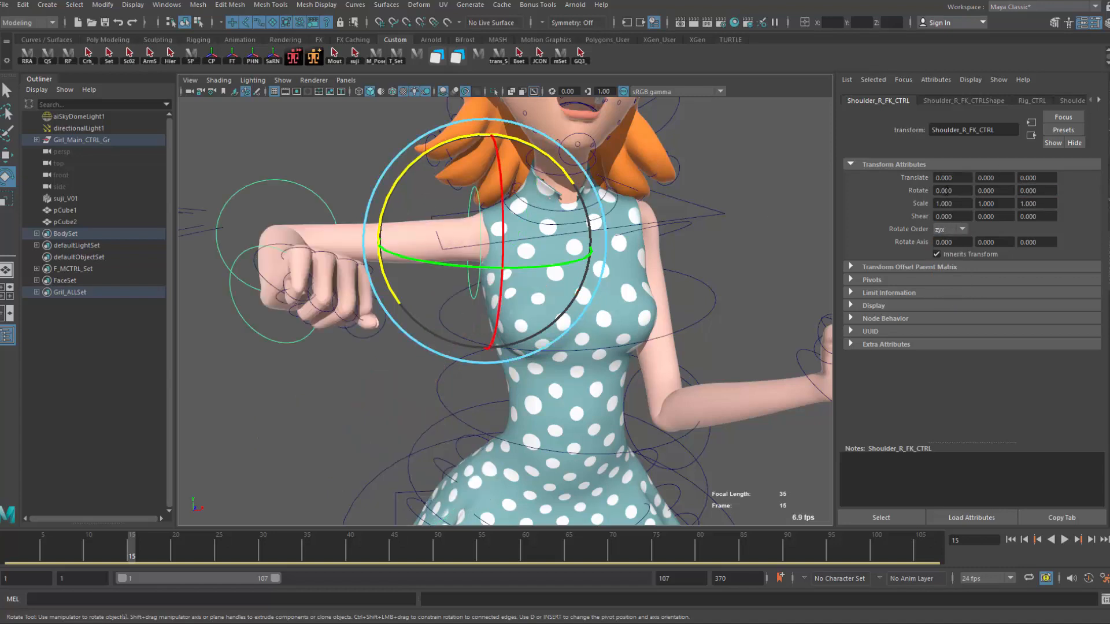
Step: Try rotating the shoulder control about its X axis and undo the turns
drag(942, 191, 852, 191)
ctrl+drag(942, 191, 457, 351)
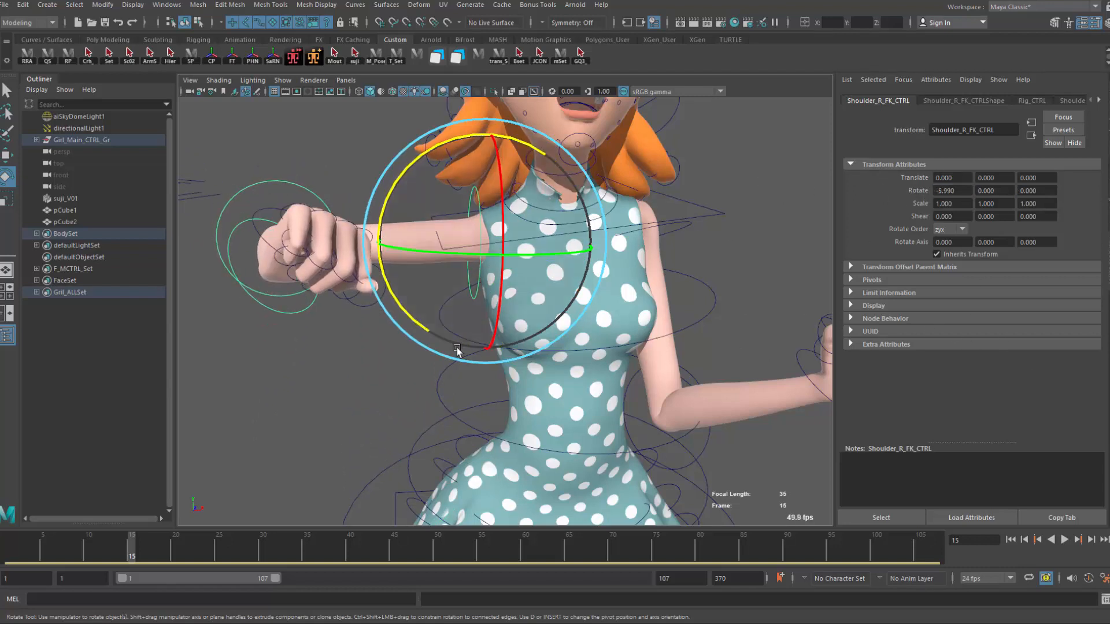
mouse_move(502, 289)
mouse_down()
mouse_move(501, 260)
mouse_move(497, 309)
mouse_move(497, 269)
mouse_move(500, 284)
mouse_up()
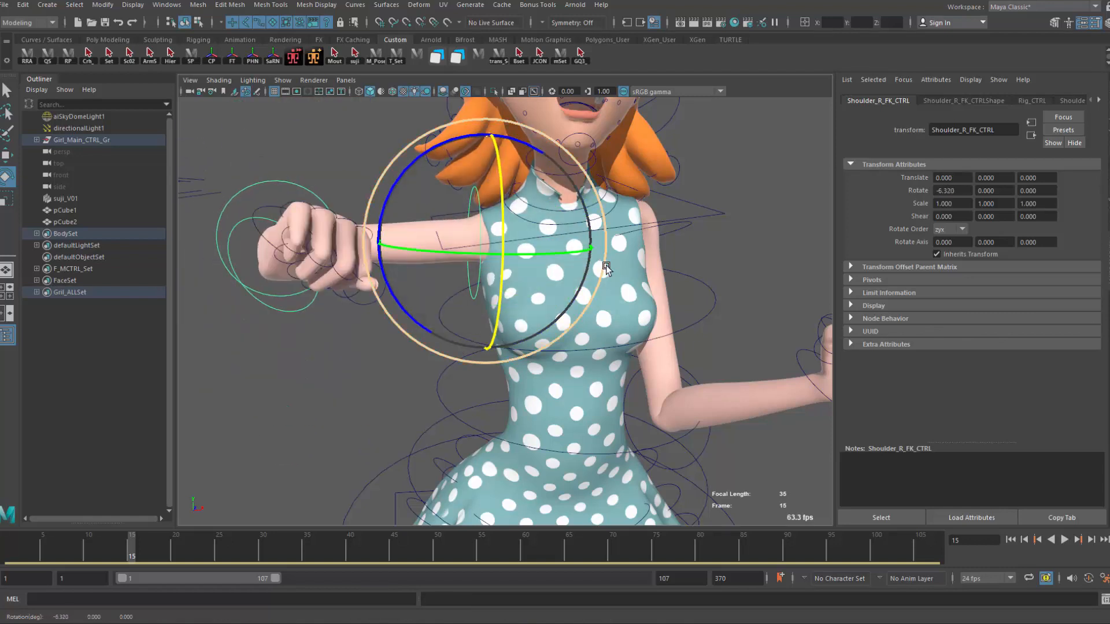
drag(503, 246, 390, 205)
key(ctrl+z)
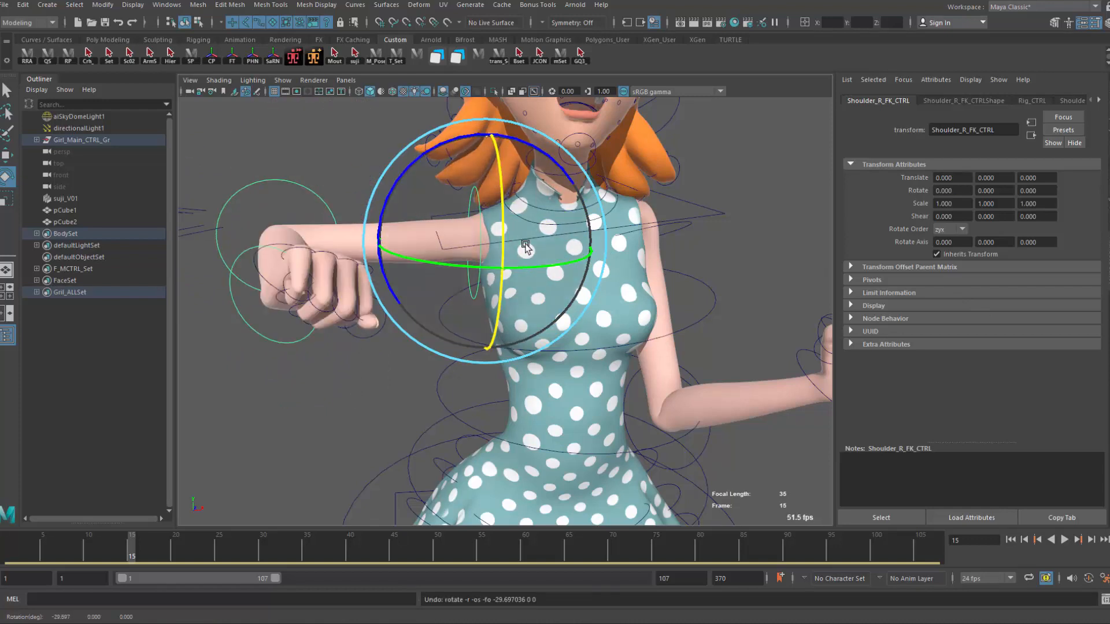
drag(503, 250, 517, 207)
key(ctrl+z)
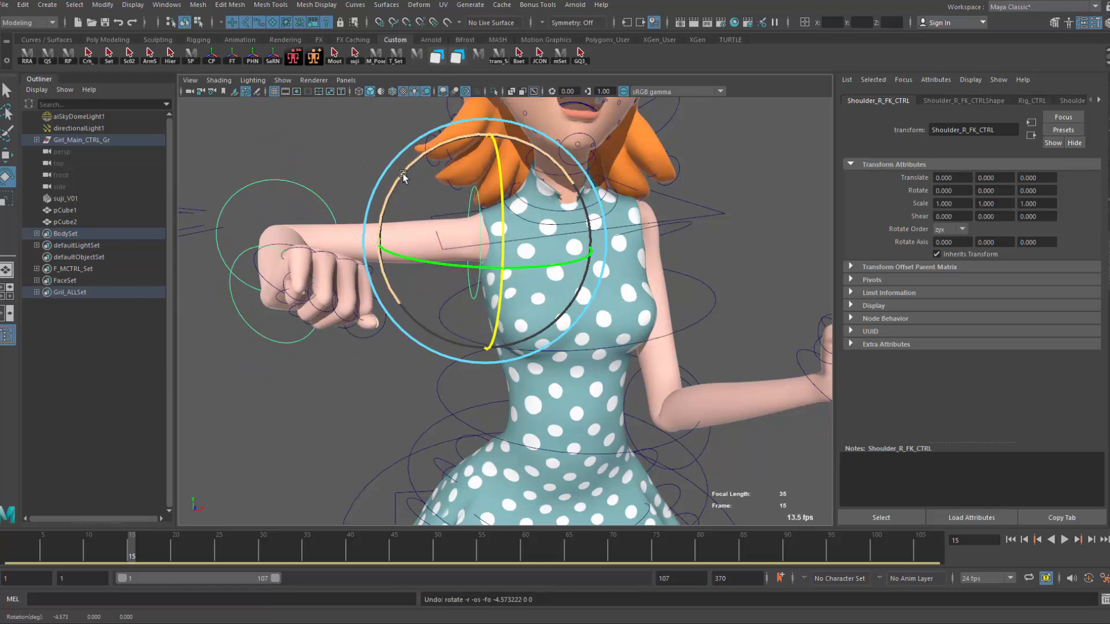
Step: Rotate the shoulder control around its object axes, undoing the last small turns, to about -57.3, -15.9, -80.0 degrees
drag(403, 174, 457, 248)
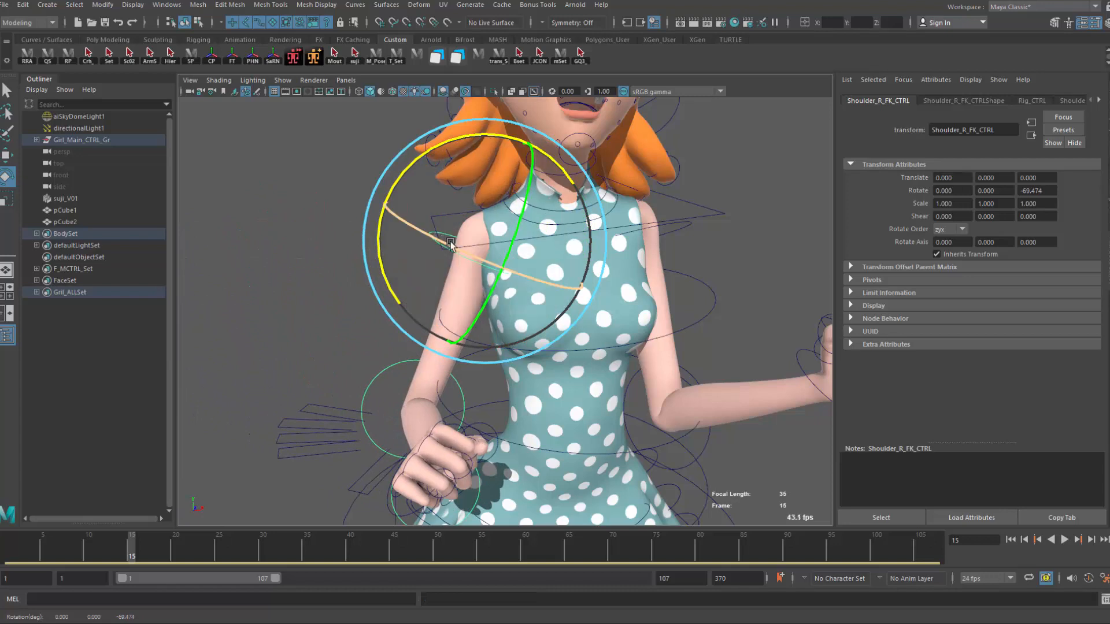
drag(379, 227, 381, 231)
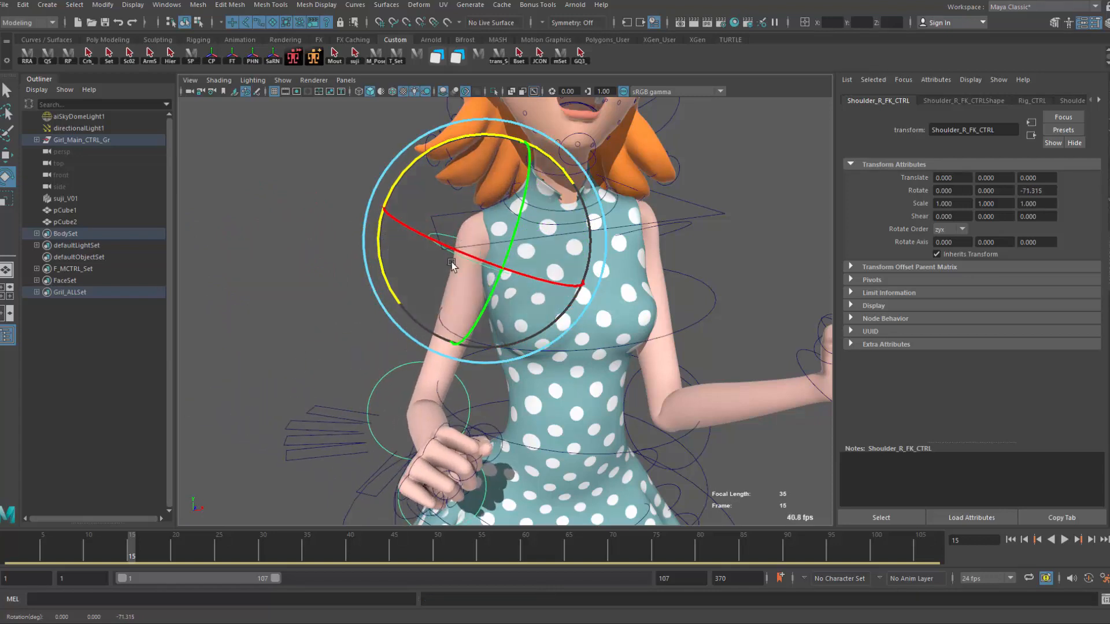
drag(486, 299, 567, 272)
key(ctrl+z)
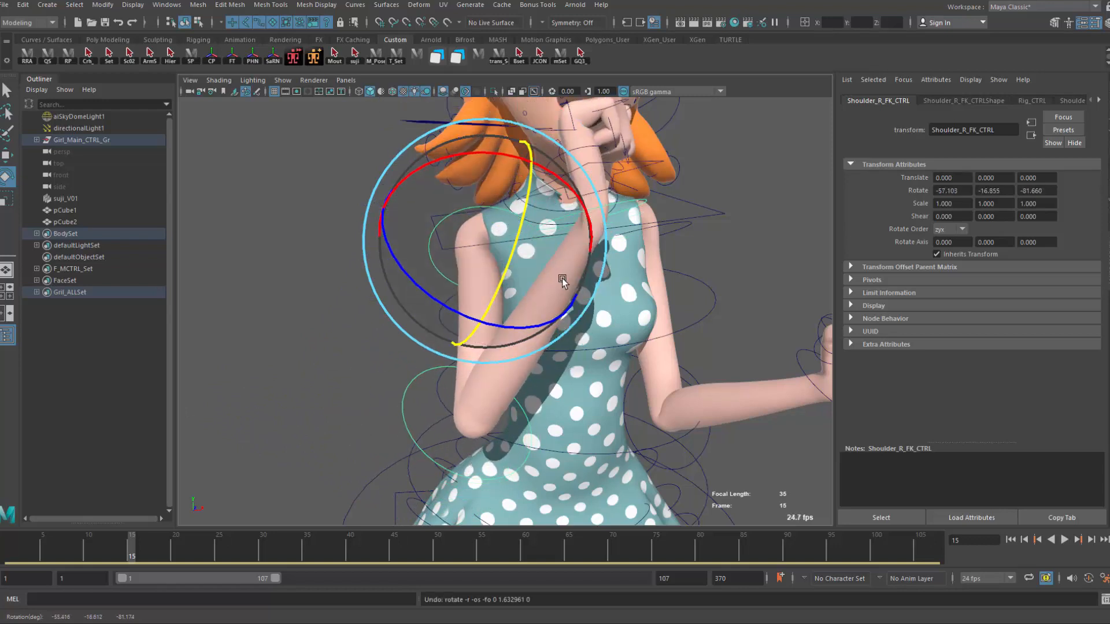
key(ctrl+z)
key(ctrl+z)
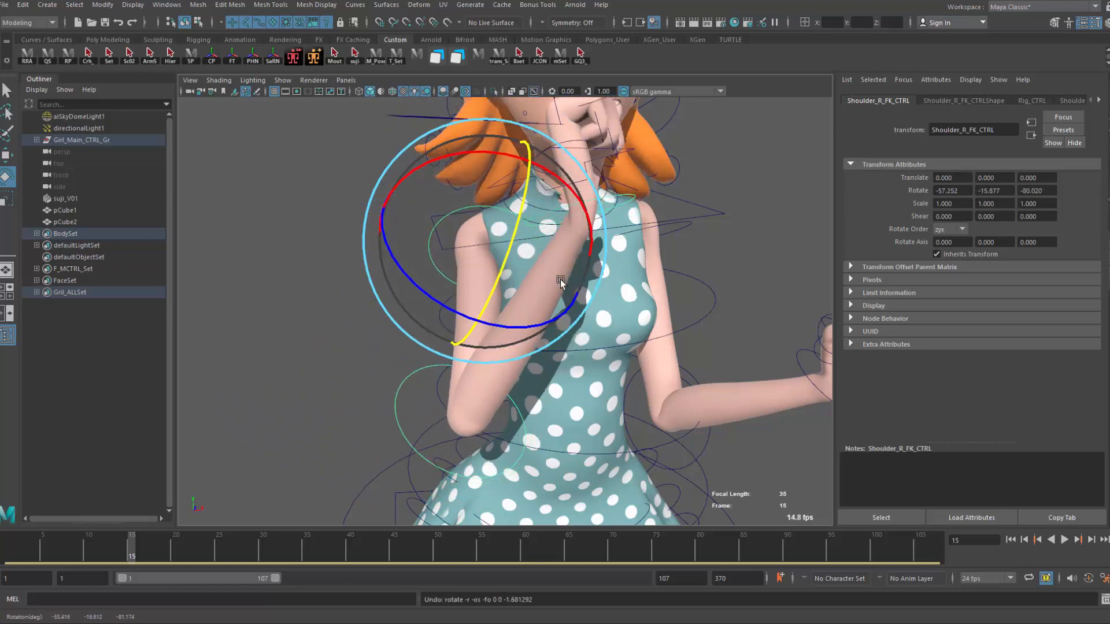
Step: Set the Rotate tool's axis orientation to Gimbal and close the tool settings
double_click(6, 177)
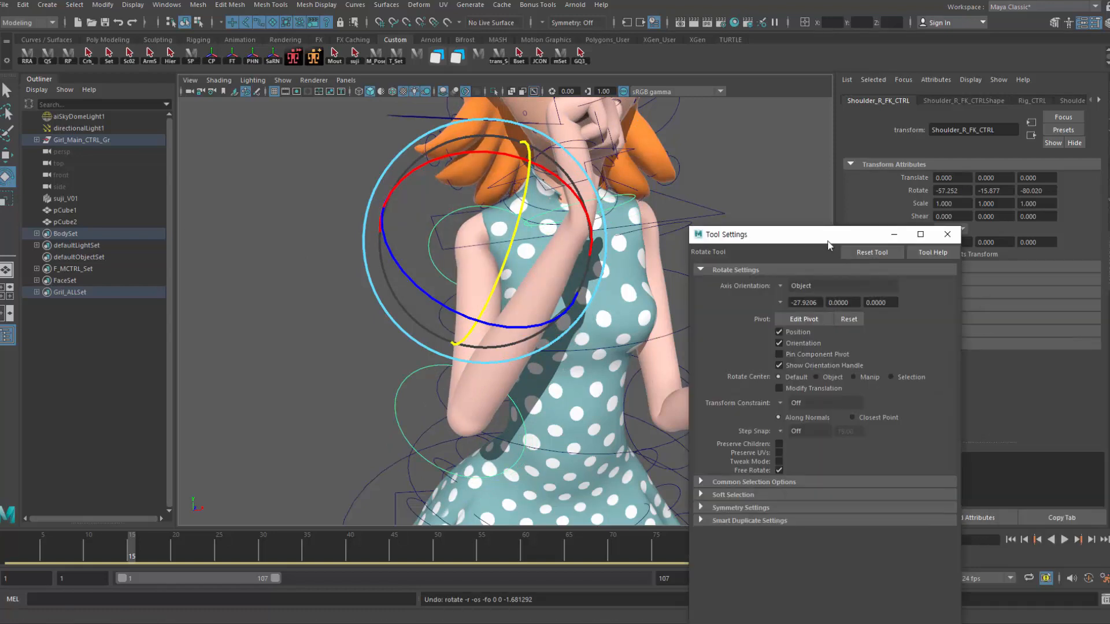
click(781, 287)
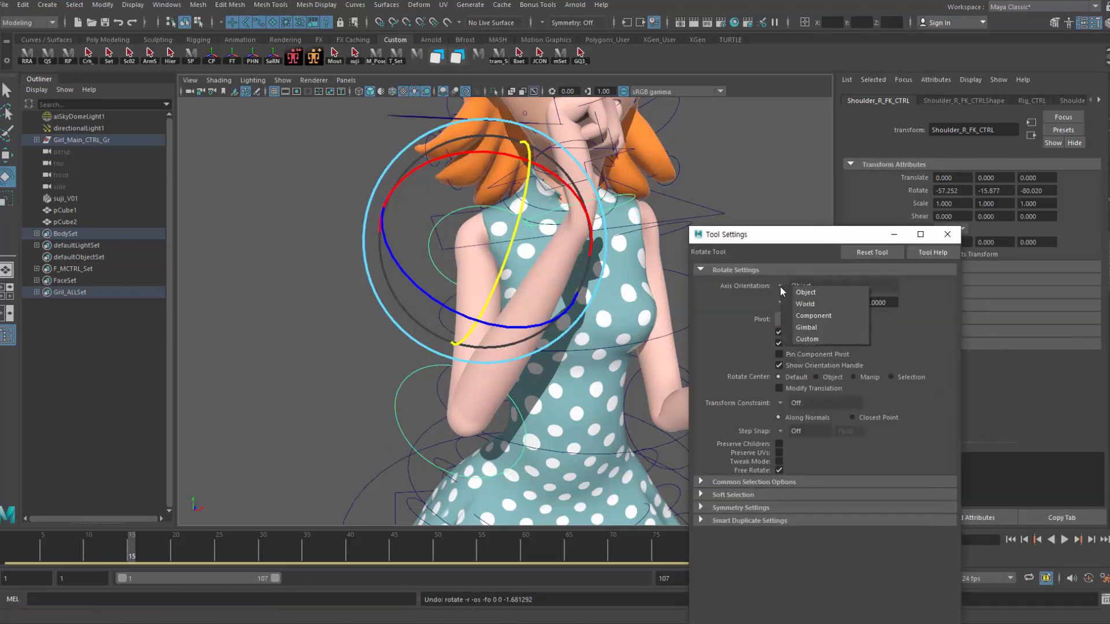
click(803, 328)
click(947, 234)
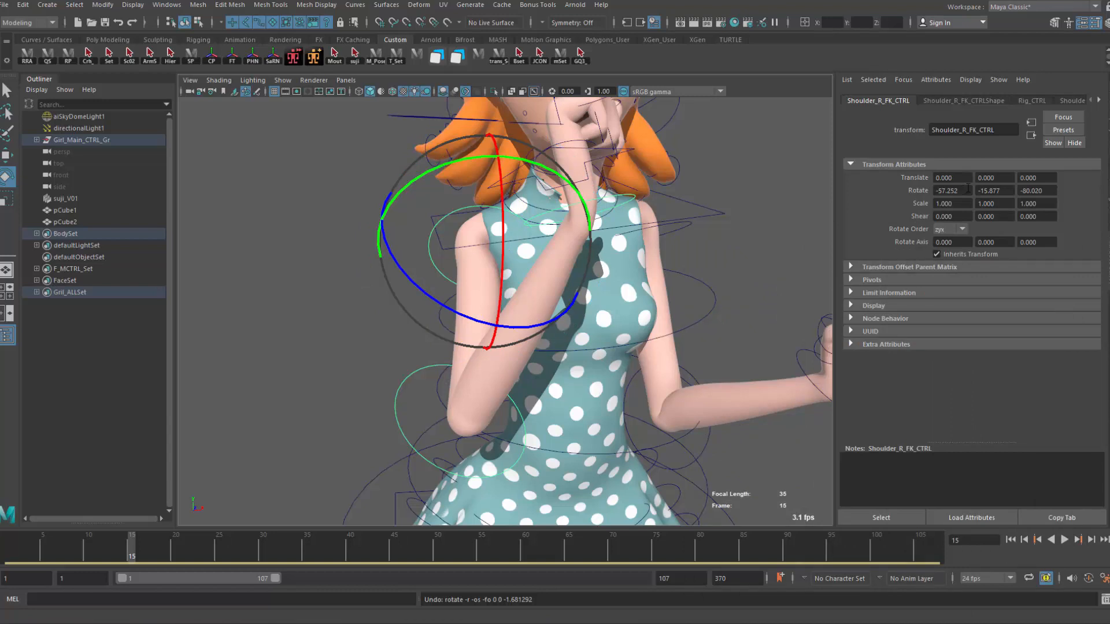
Step: Reset the shoulder control's X and Y rotation to 0
double_click(969, 190)
text(0)
key(Return)
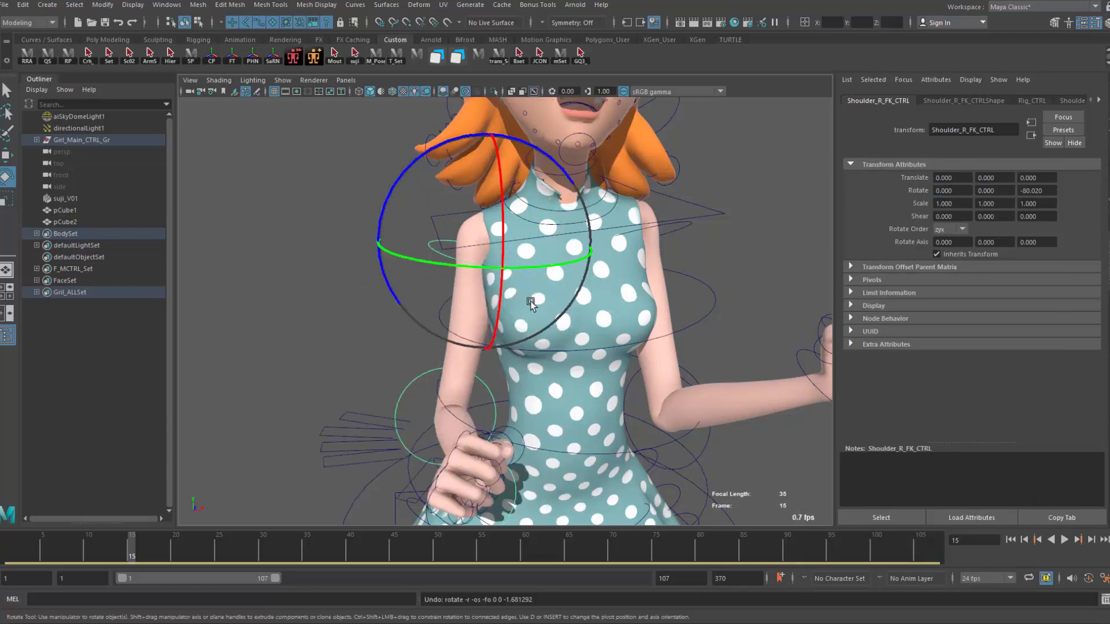
Step: Swing the shoulder control back and forth around its gimbal Z axis, raising the arm to about -1.9 degrees
drag(402, 206, 438, 172)
double_click(1049, 190)
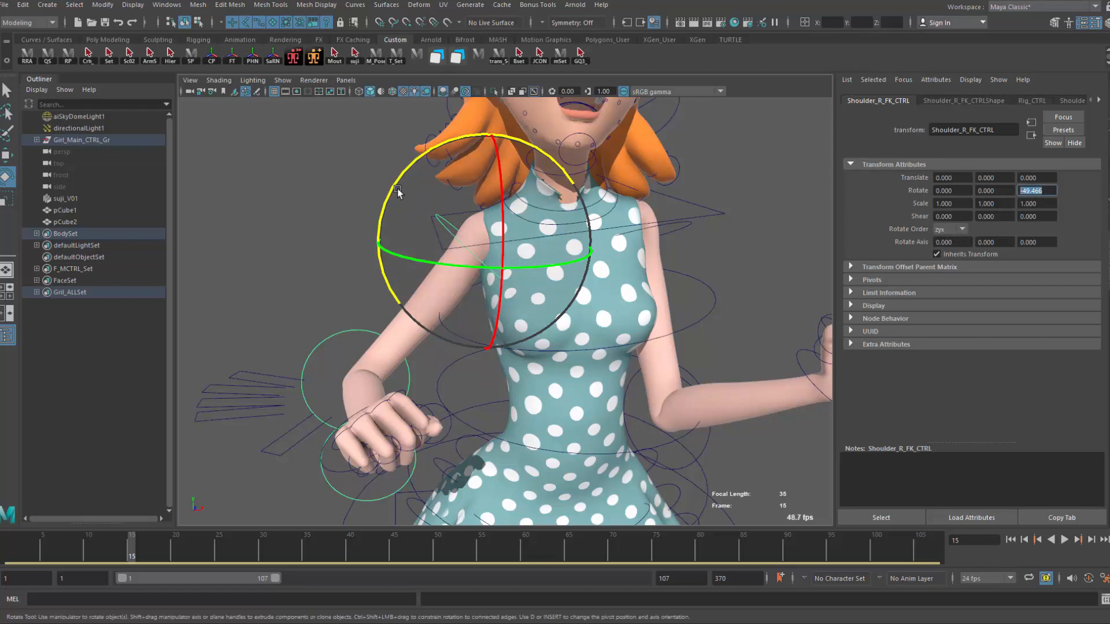
drag(405, 194, 454, 229)
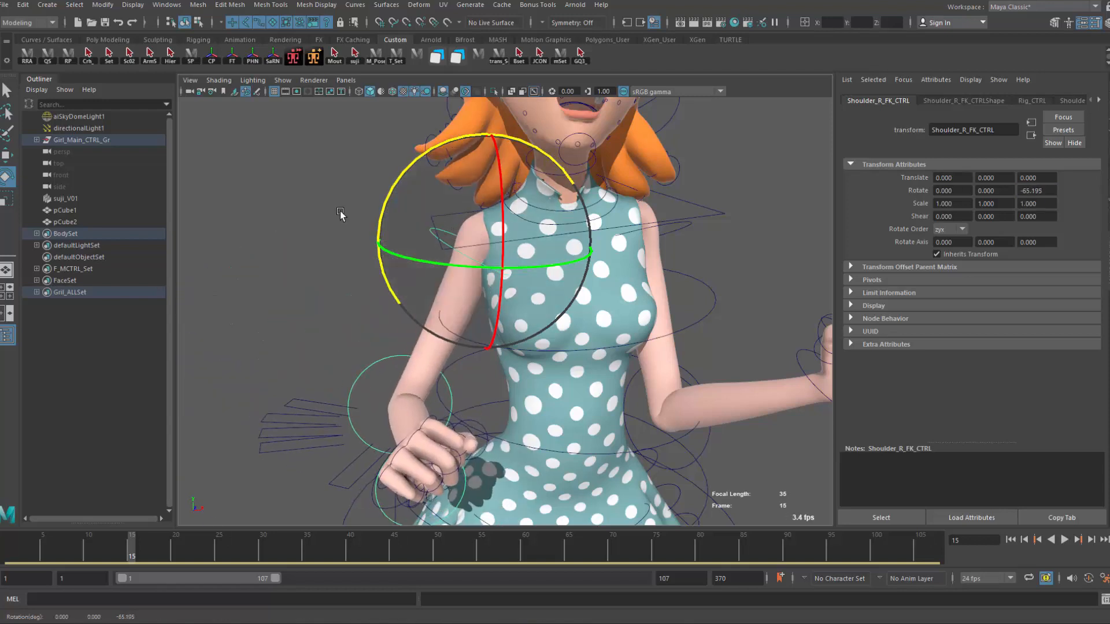
drag(385, 199, 443, 75)
drag(519, 55, 465, 123)
Step: Try rotating the raised shoulder control around its gimbal X axis to about -25.4 degrees and undo the turn
drag(501, 232, 504, 198)
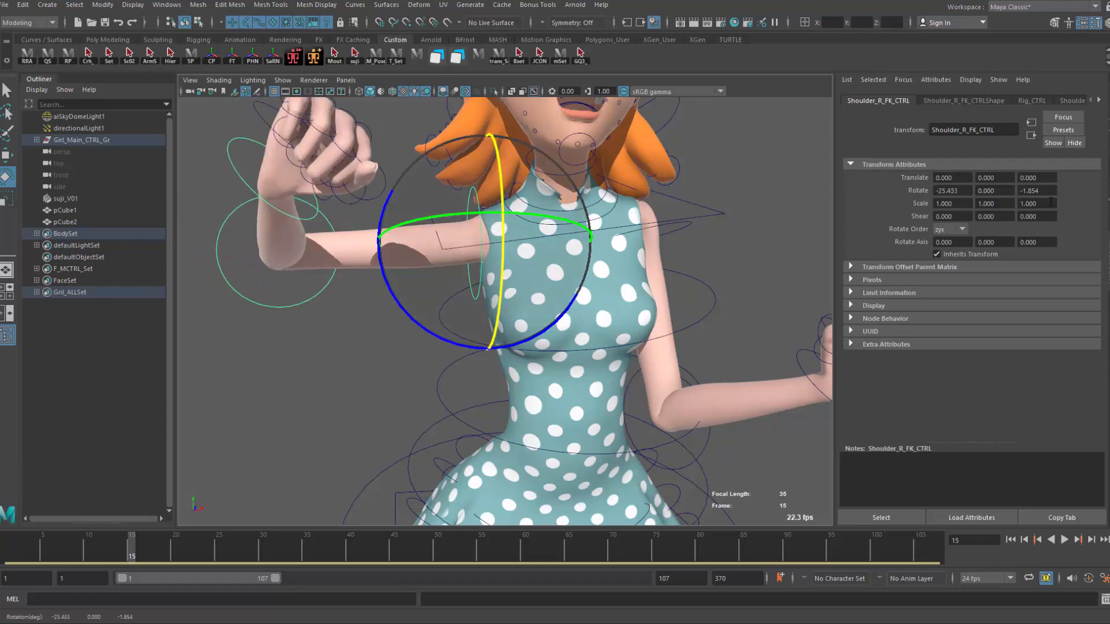
key(ctrl+z)
drag(955, 191, 777, 176)
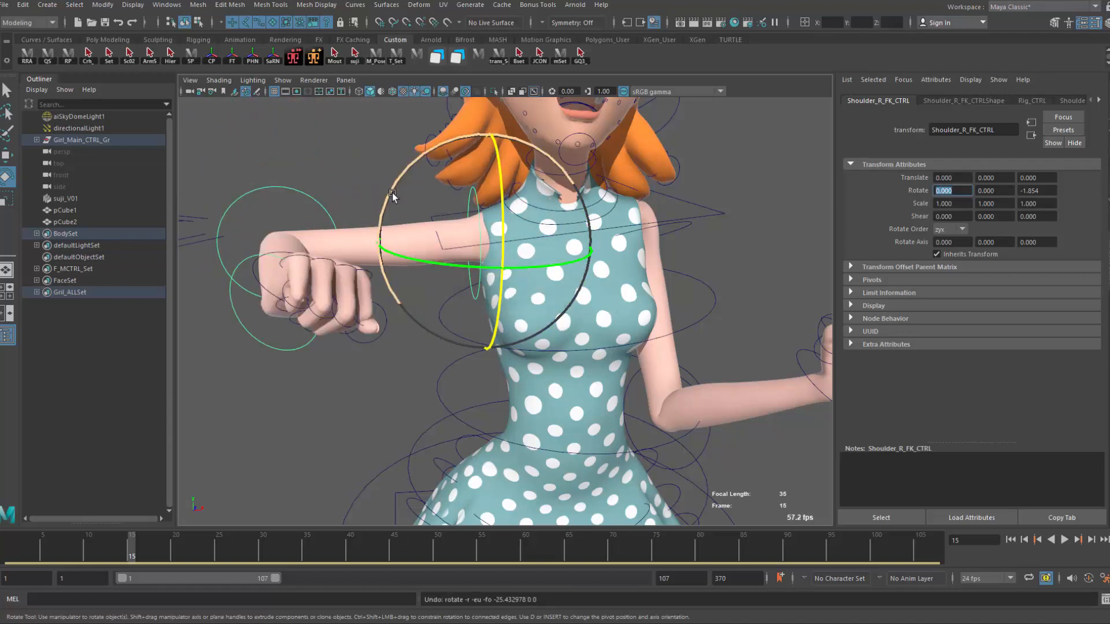
Step: Lower the shoulder control around its gimbal Z axis to about -50.7 degrees, undoing the trial turns around Y and X
drag(393, 194, 387, 279)
drag(451, 262, 509, 266)
key(ctrl+z)
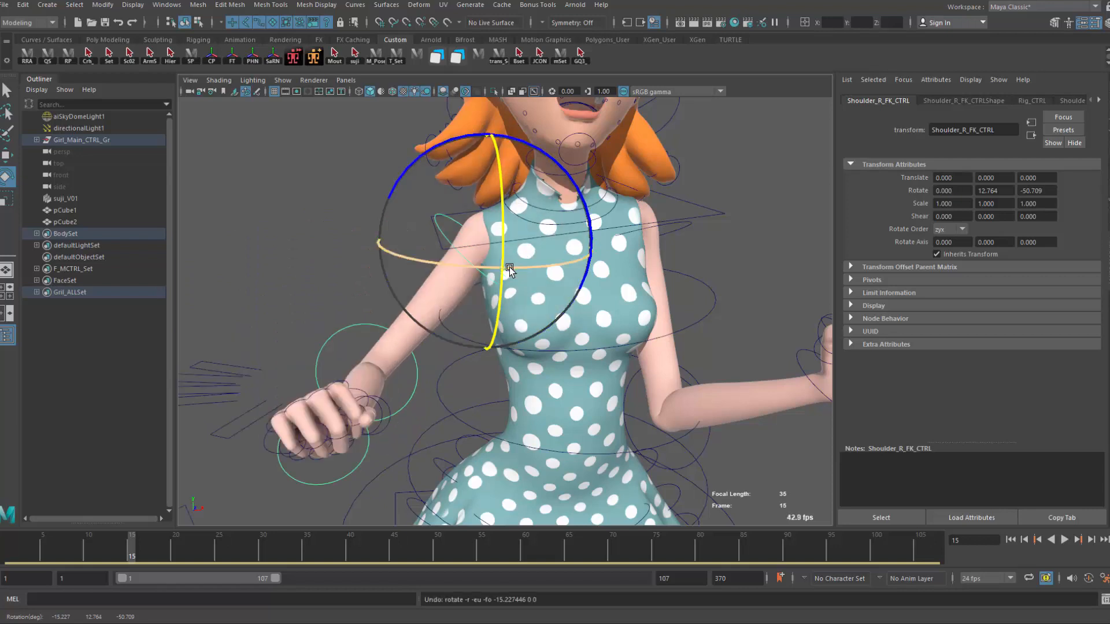
key(ctrl+z)
click(506, 275)
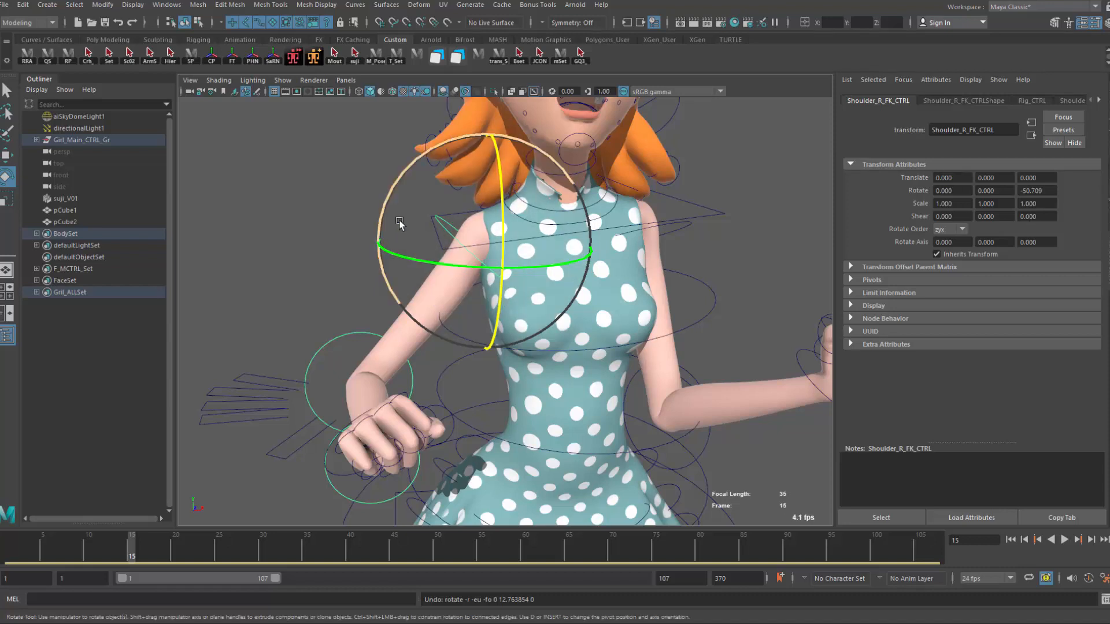
Step: Try rotating the shoulder control to about -23.5 degrees in X and 6.4 degrees in Y, and undo both turns
drag(505, 238, 470, 218)
key(ctrl+z)
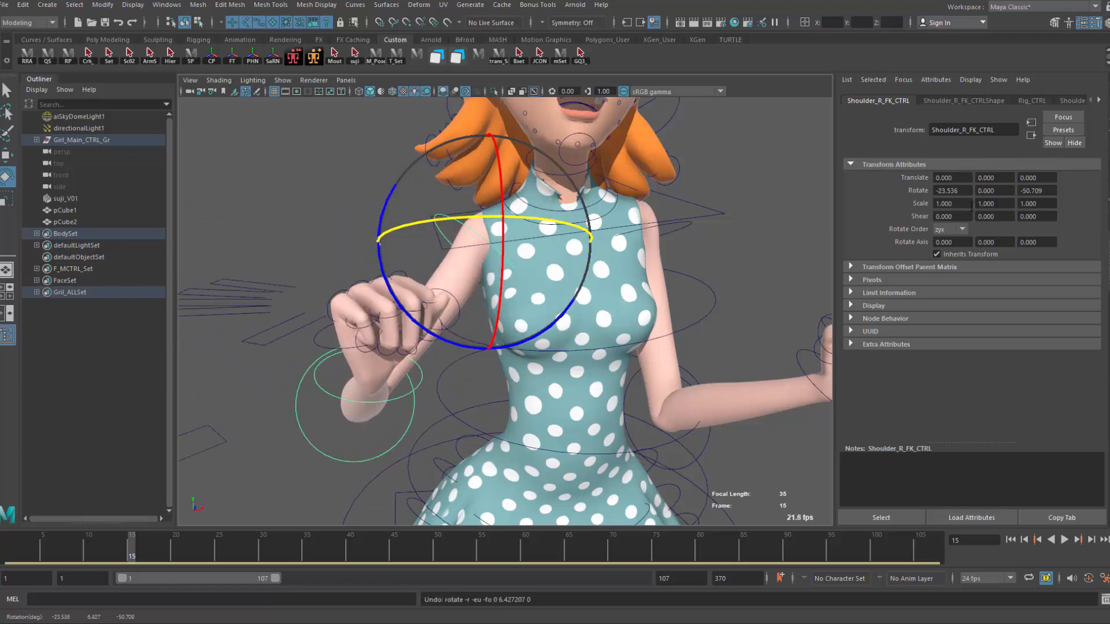
key(ctrl+z)
click(948, 191)
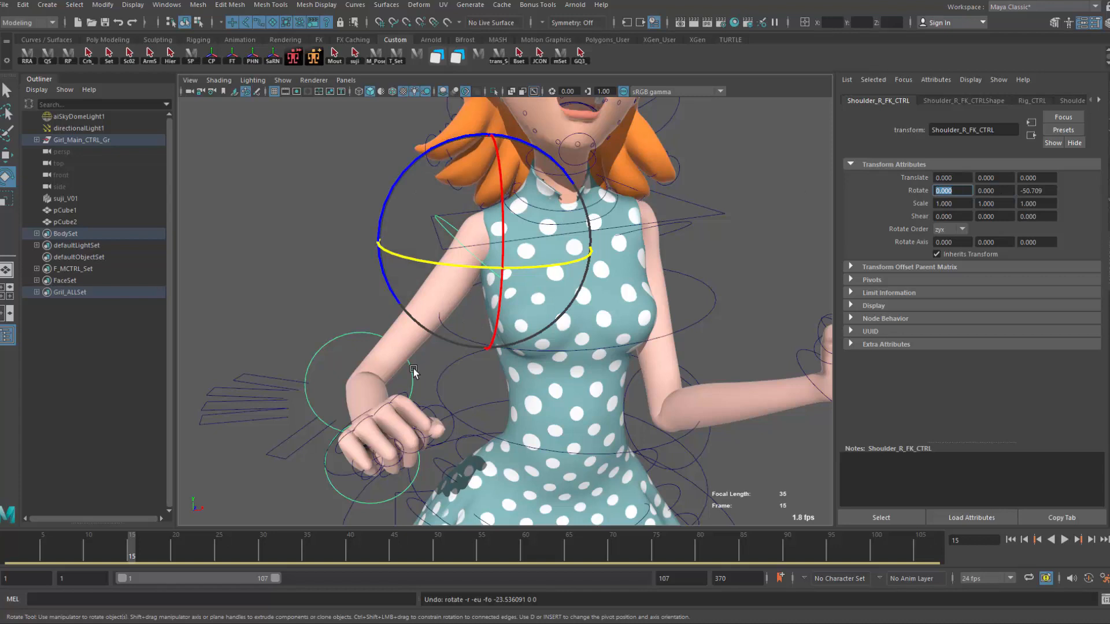
alt+middle_drag(462, 396, 446, 406)
alt+right_drag(446, 406, 417, 412)
alt+middle_drag(418, 412, 421, 446)
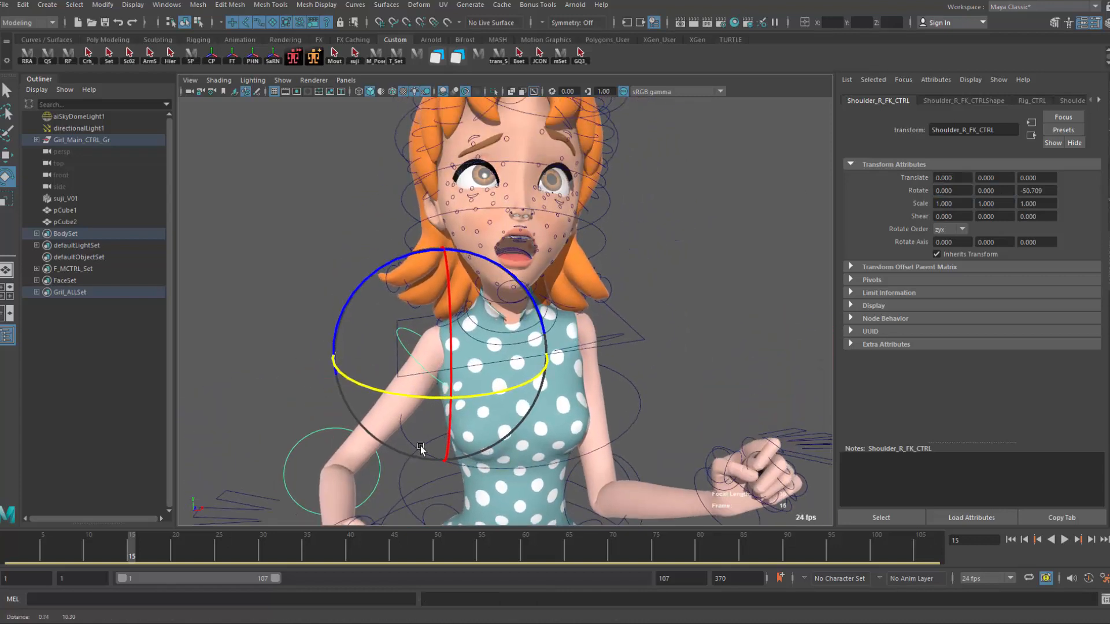
alt+right_drag(421, 448, 470, 439)
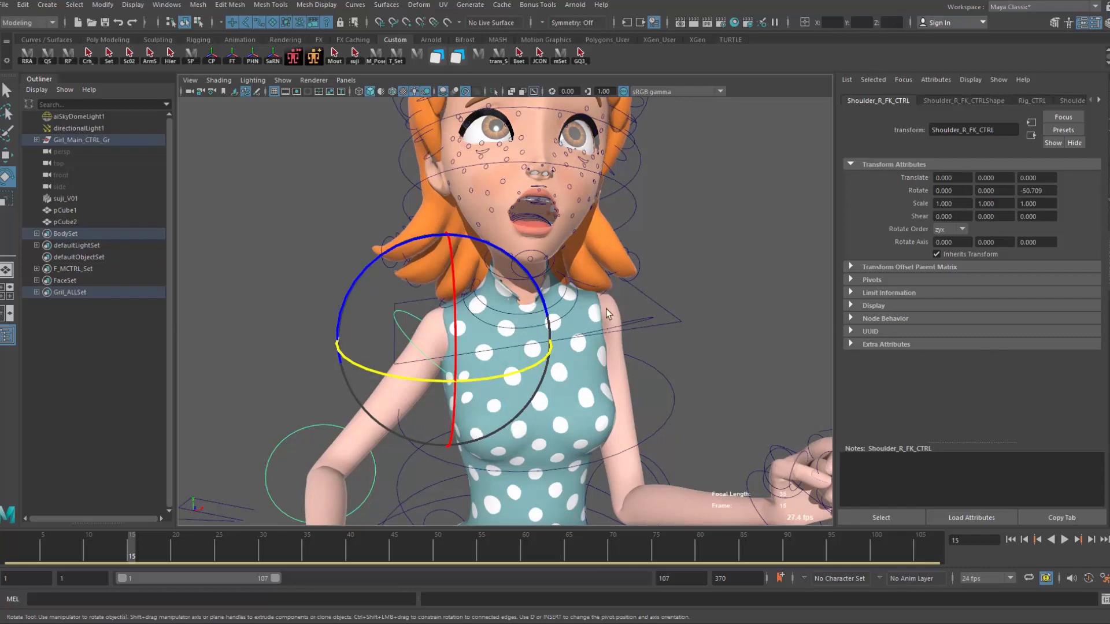
alt+drag(606, 311, 583, 327)
alt+middle_drag(582, 327, 579, 342)
alt+right_drag(579, 342, 568, 337)
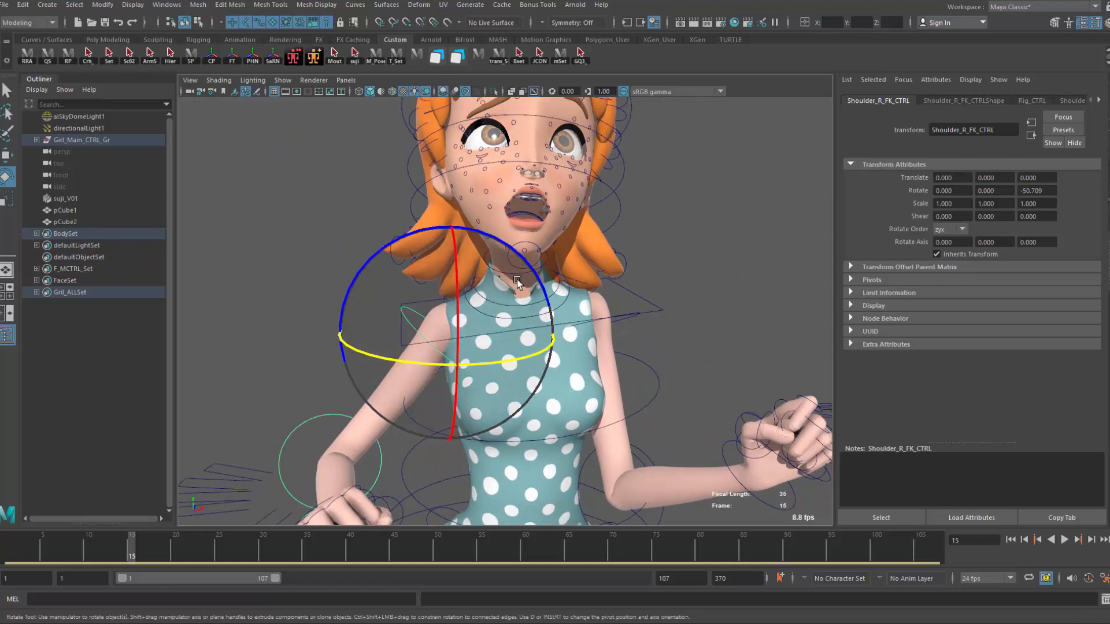